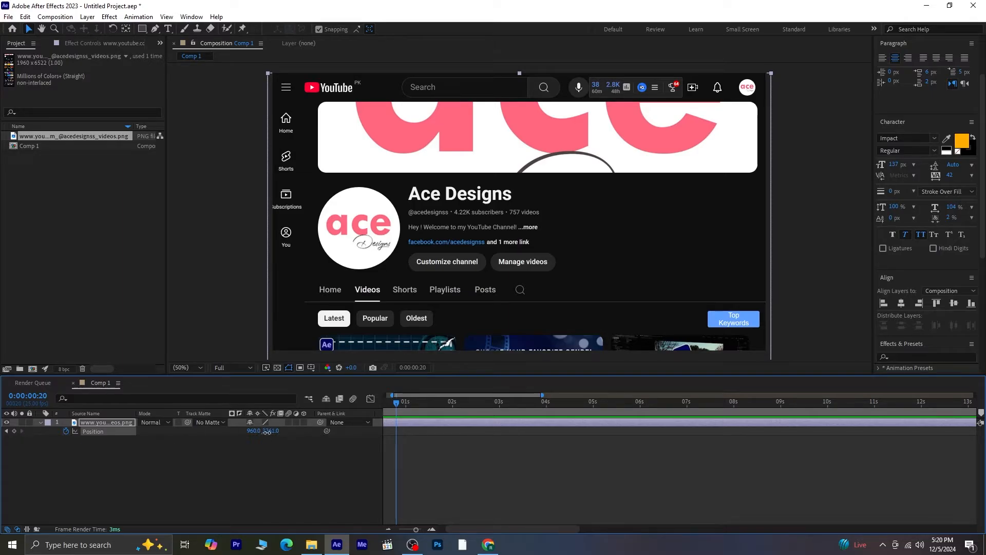
# - Scroll the channel screenshot up by setting Position to 960, 1736 at 0:00:00:20
pyautogui.moveTo(267, 432); pyautogui.dragTo(177, 430)
pyautogui.moveTo(275, 432); pyautogui.dragTo(120, 407)
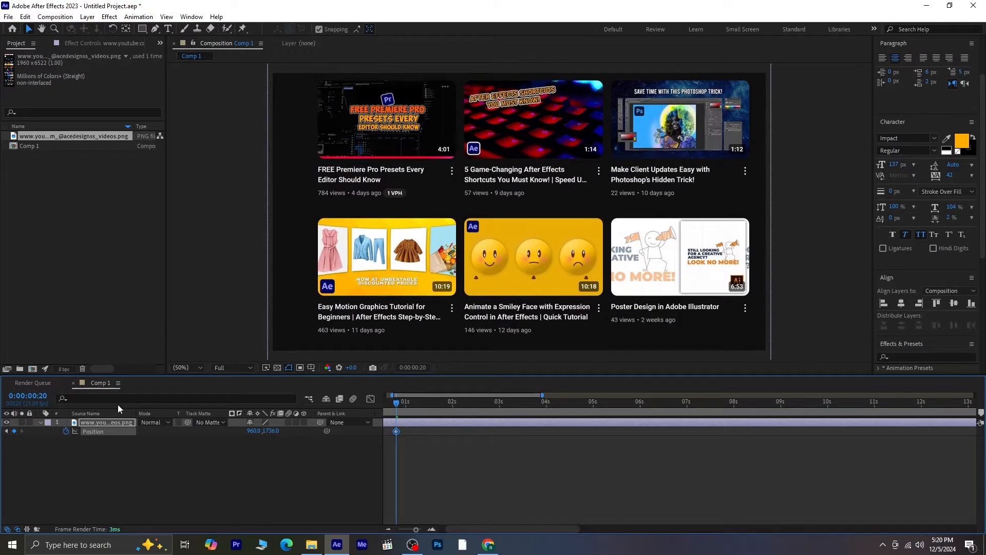
# - Return to the start and preview the scroll animation
pyautogui.moveTo(397, 403); pyautogui.dragTo(317, 401)
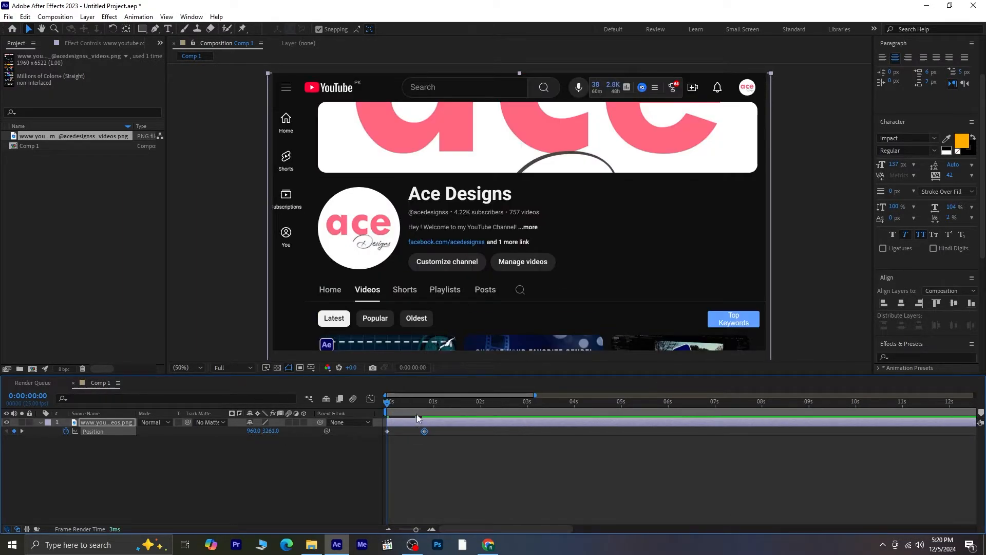
pyautogui.press('space')
pyautogui.press('space')
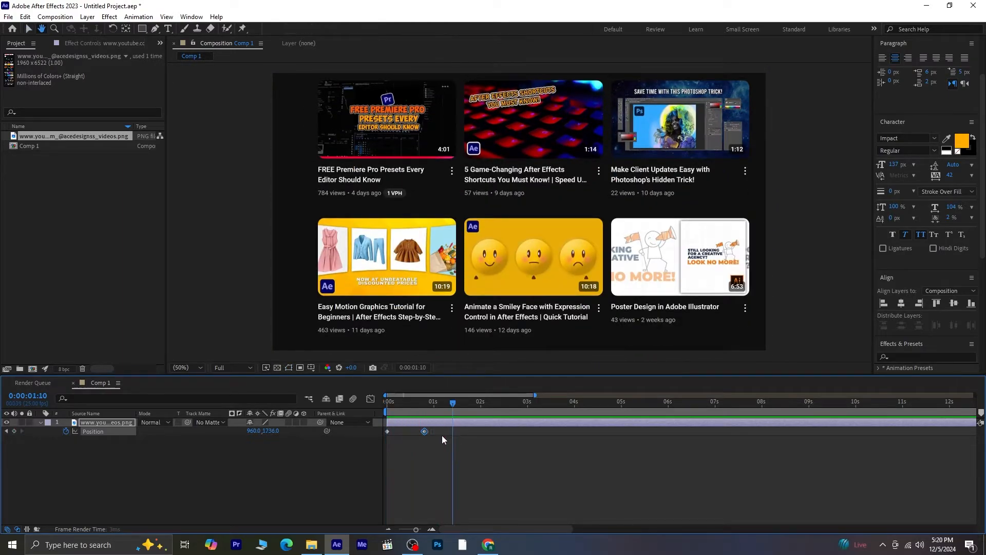
# - Move the second Position keyframe to 0:00:01:10 and preview from the start
pyautogui.moveTo(424, 432); pyautogui.dragTo(449, 432)
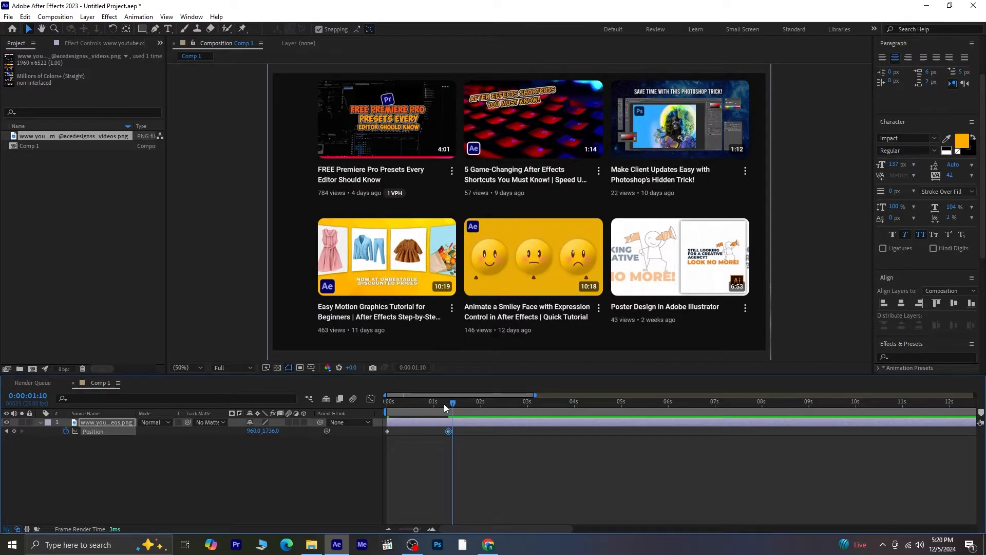
pyautogui.press('Home')
pyautogui.press('space')
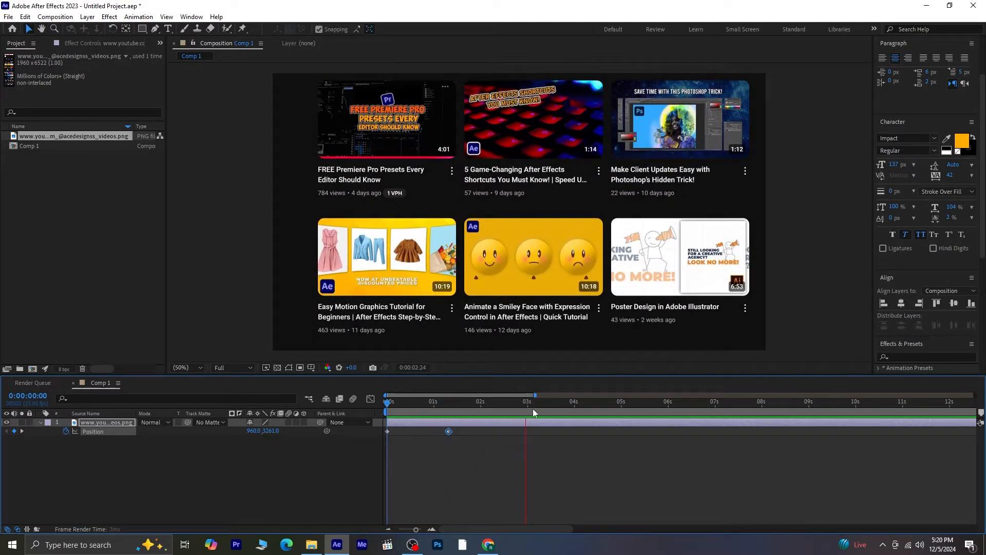
# - At 0:00:02:15, lower Position Y further to scroll more of the page, adding a third keyframe
pyautogui.moveTo(533, 411); pyautogui.dragTo(510, 424)
pyautogui.moveTo(270, 430); pyautogui.dragTo(356, 427)
pyautogui.moveTo(274, 431); pyautogui.dragTo(210, 429)
pyautogui.click(72, 433)
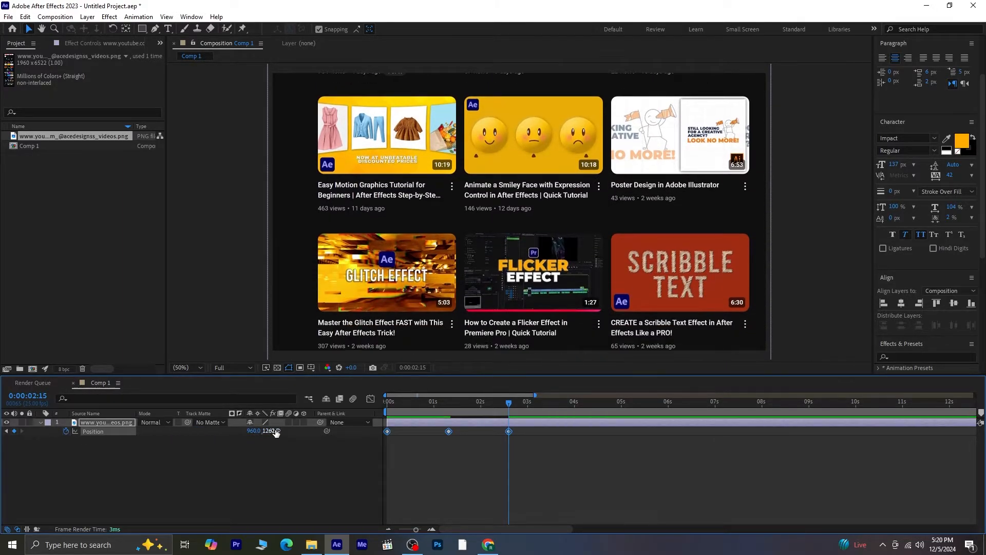
pyautogui.moveTo(274, 432); pyautogui.dragTo(26, 434)
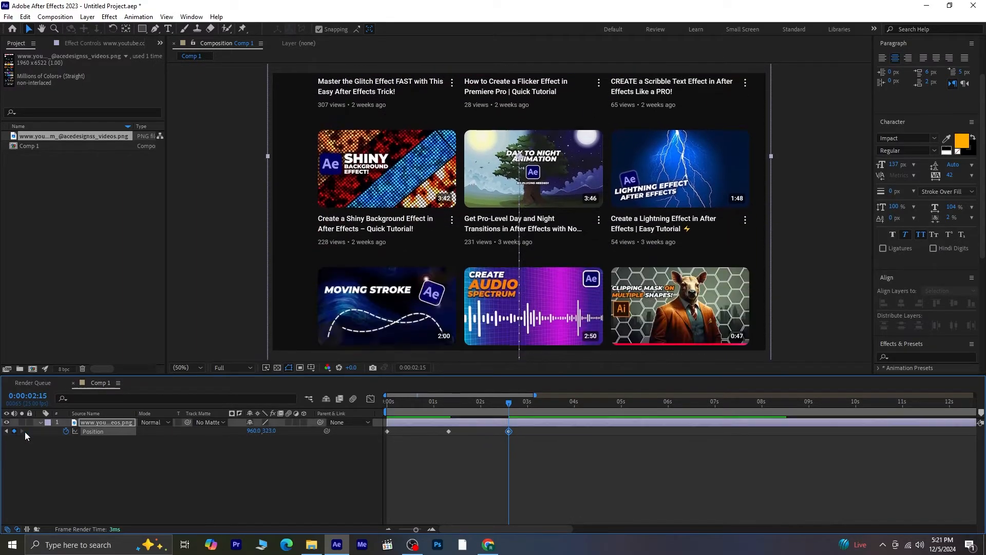
pyautogui.moveTo(256, 431); pyautogui.dragTo(181, 427)
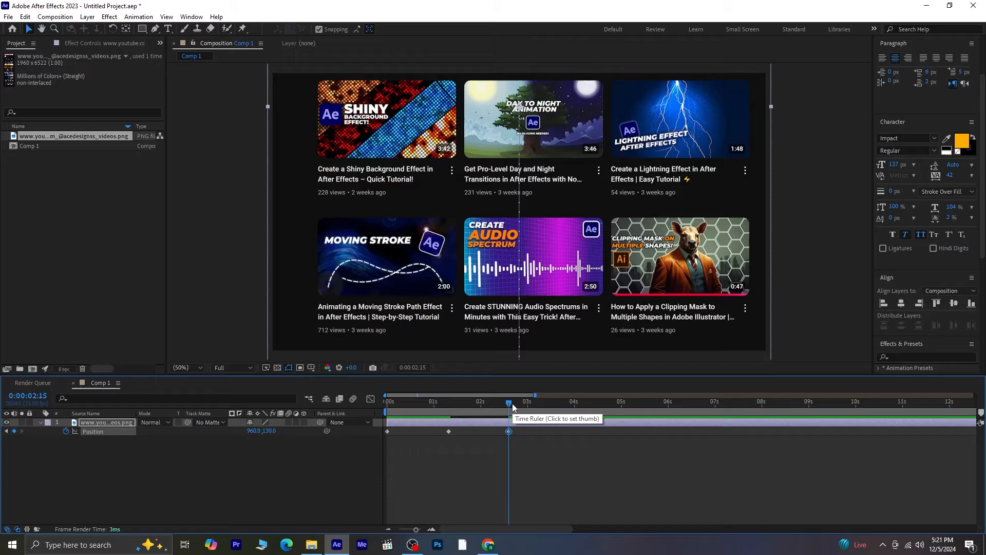
# - Preview the scroll animation from the beginning of the composition
pyautogui.press('Home')
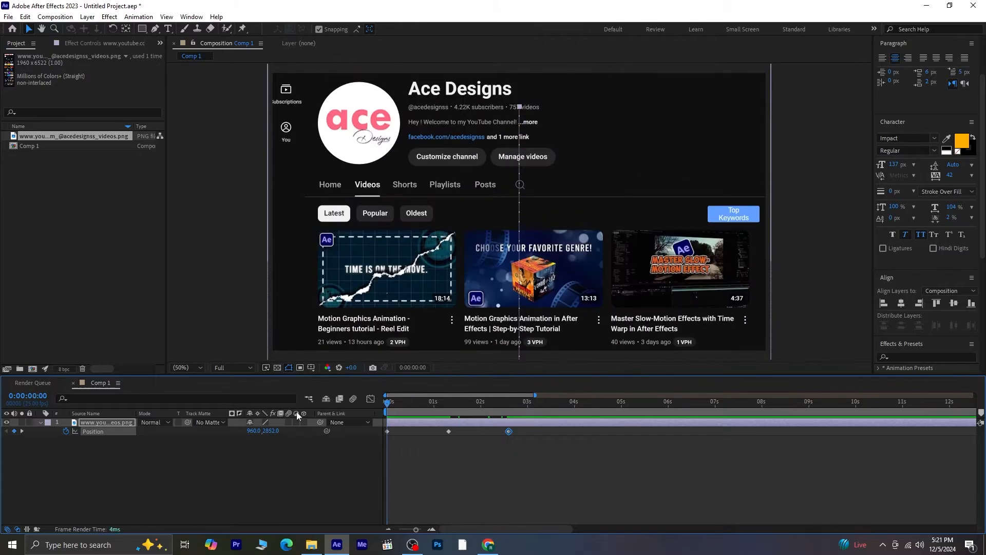
pyautogui.press('space')
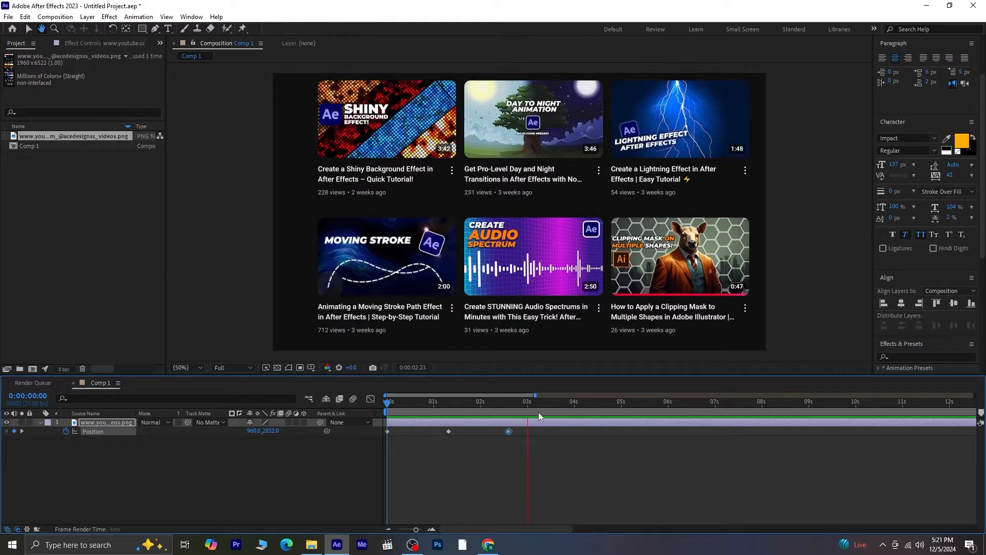
pyautogui.click(527, 402)
pyautogui.moveTo(528, 403); pyautogui.dragTo(355, 405)
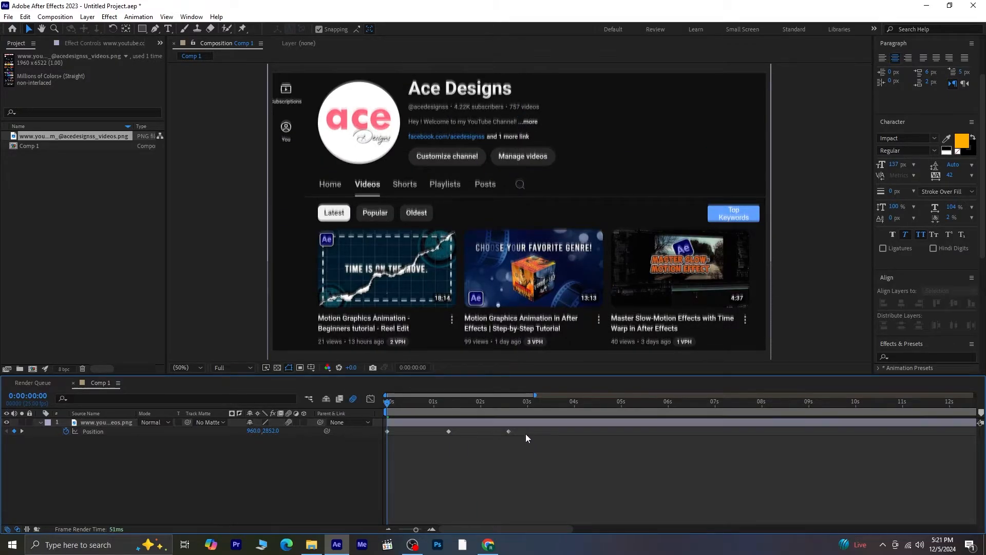
# - Apply Easy Ease to all Position keyframes and widen the first keyframe's handle in the speed graph
pyautogui.moveTo(529, 434); pyautogui.dragTo(375, 433)
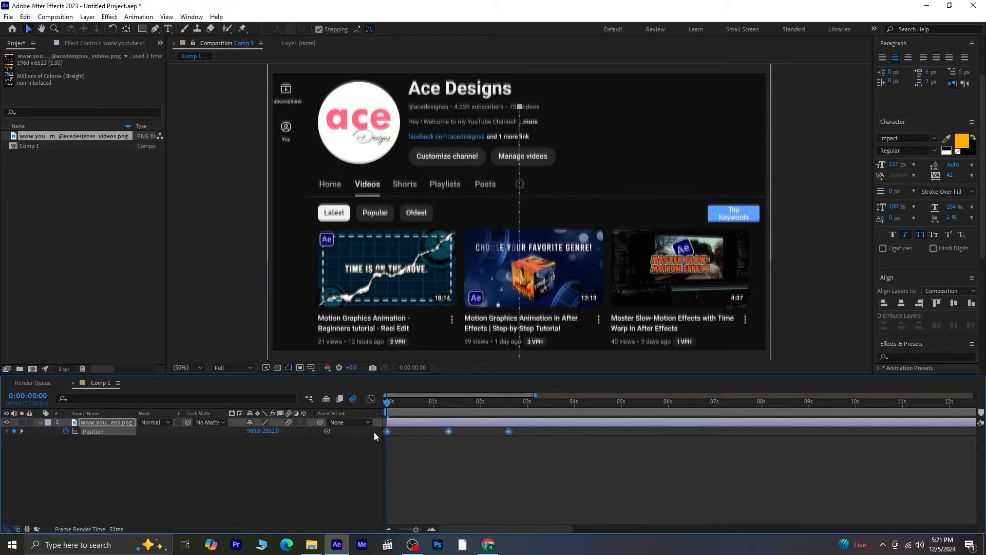
pyautogui.press('F9')
pyautogui.click(371, 399)
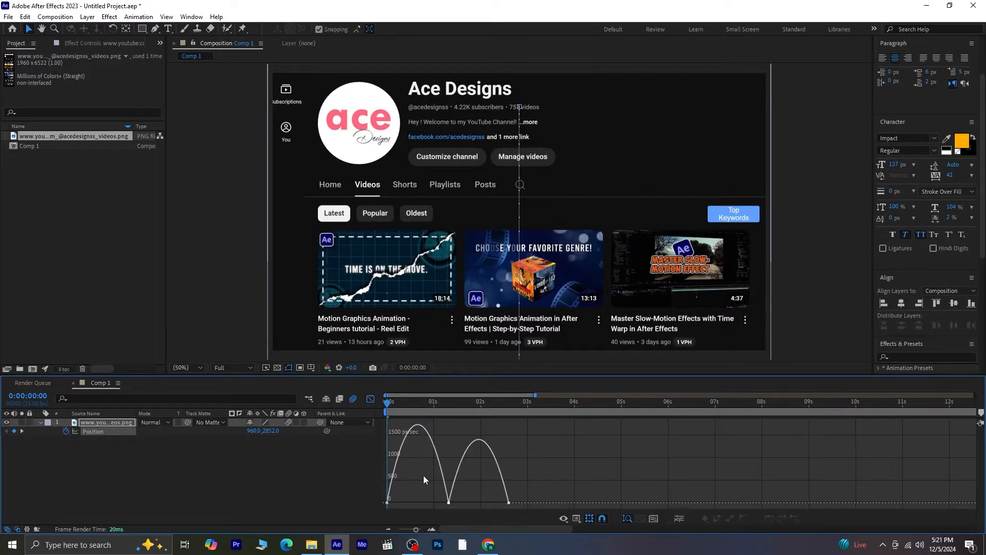
pyautogui.moveTo(396, 505); pyautogui.dragTo(464, 504)
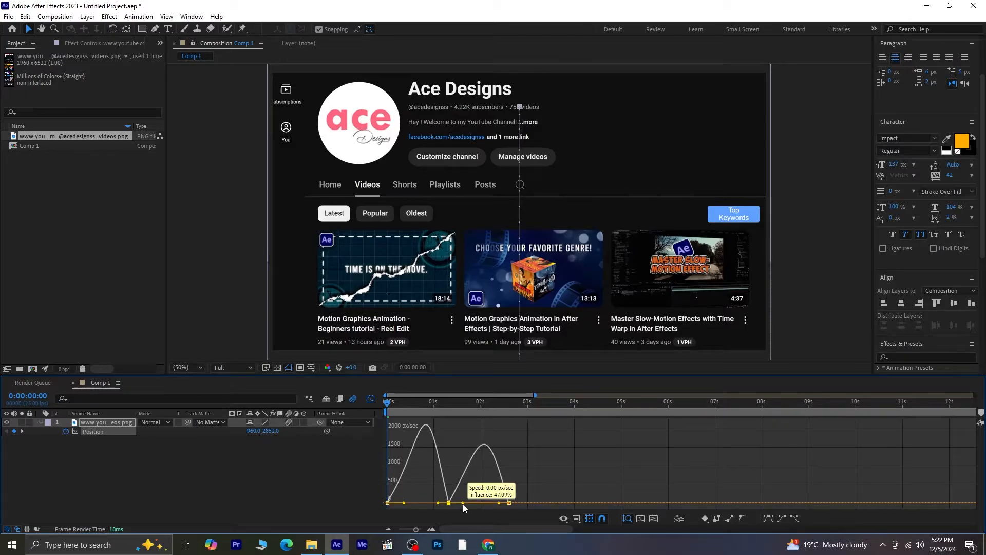
pyautogui.click(371, 399)
# - Stretch the Position keyframe timing so the last keyframe sits at about 0:00:03:19
pyautogui.press('space')
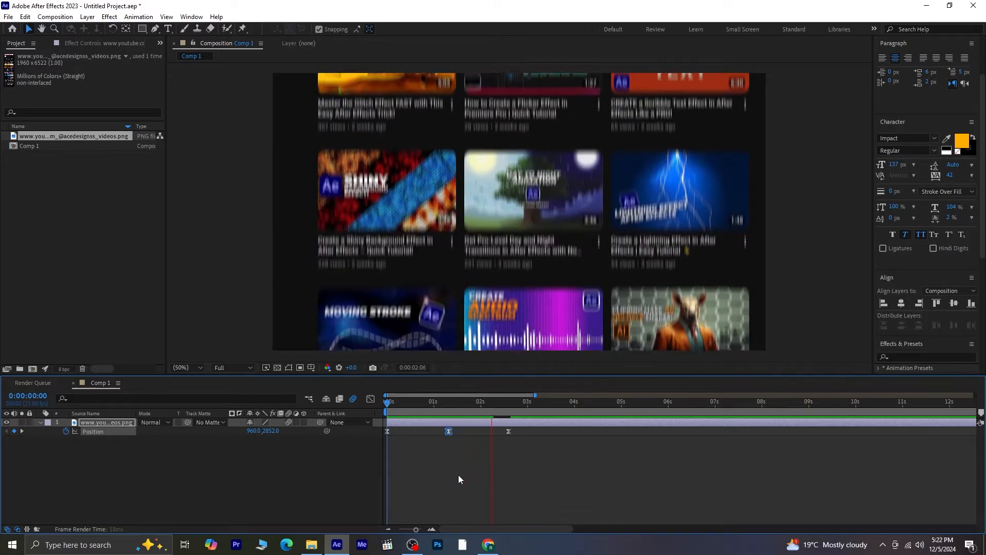
pyautogui.press('space')
pyautogui.moveTo(530, 449); pyautogui.dragTo(384, 424)
pyautogui.moveTo(509, 435); pyautogui.dragTo(565, 433)
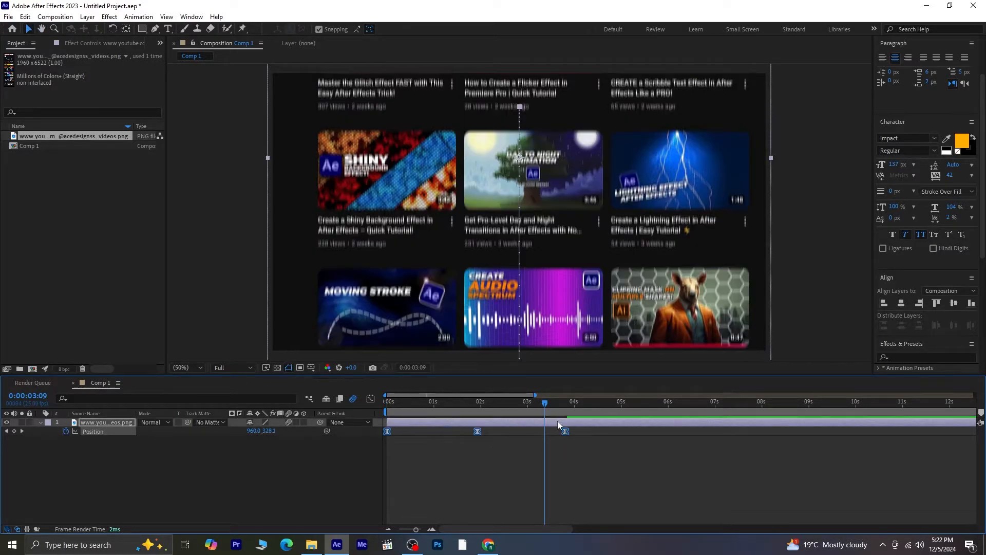
# - Preview the eased scroll and select the Position keyframes
pyautogui.press('space')
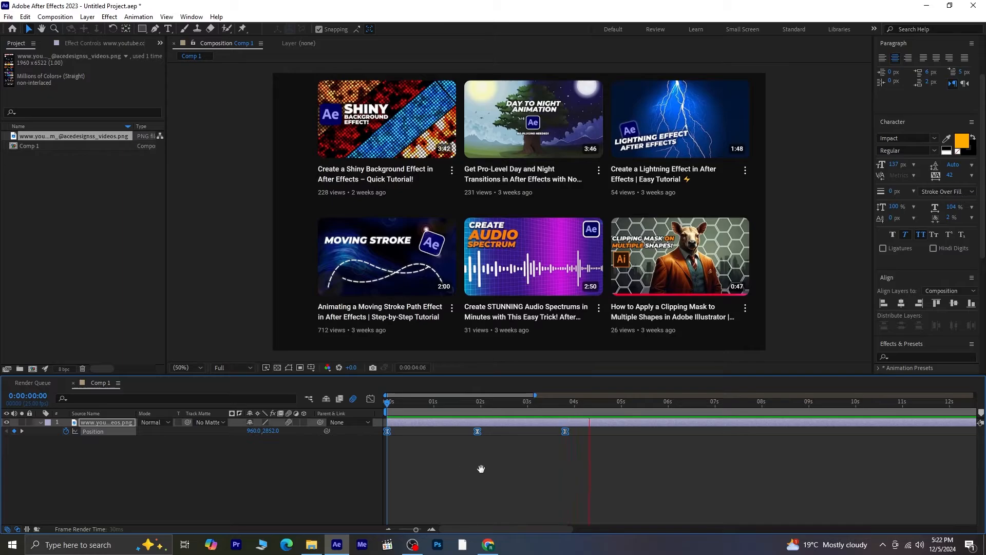
pyautogui.press('space')
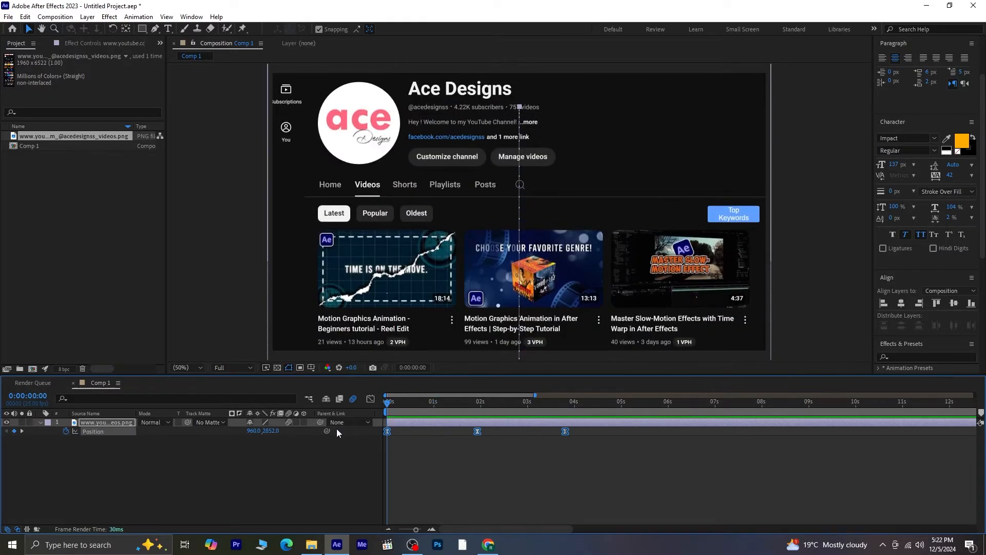
pyautogui.moveTo(387, 439); pyautogui.dragTo(562, 453)
# - Make the layer 3D and set an X Rotation keyframe at 0:00:03:19
pyautogui.click(303, 422)
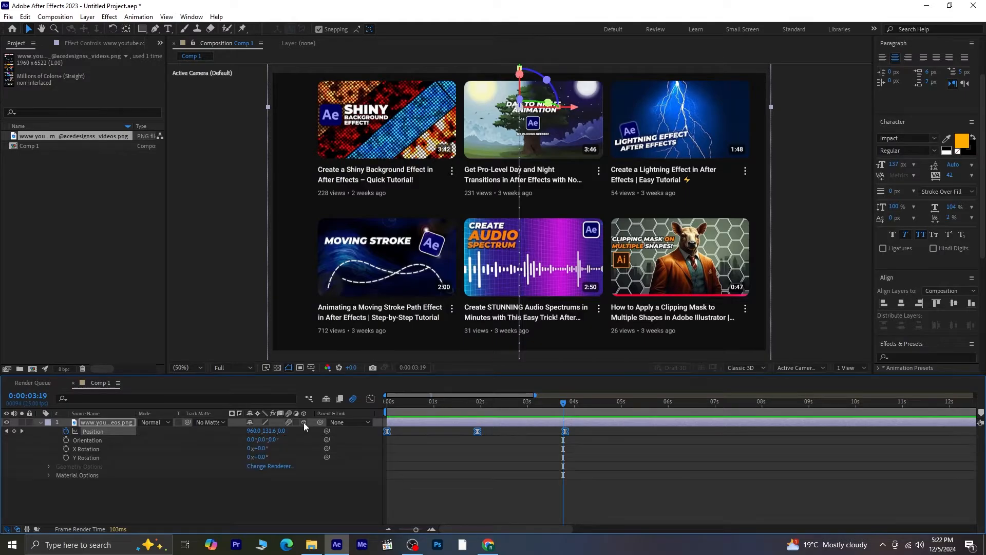
pyautogui.click(65, 450)
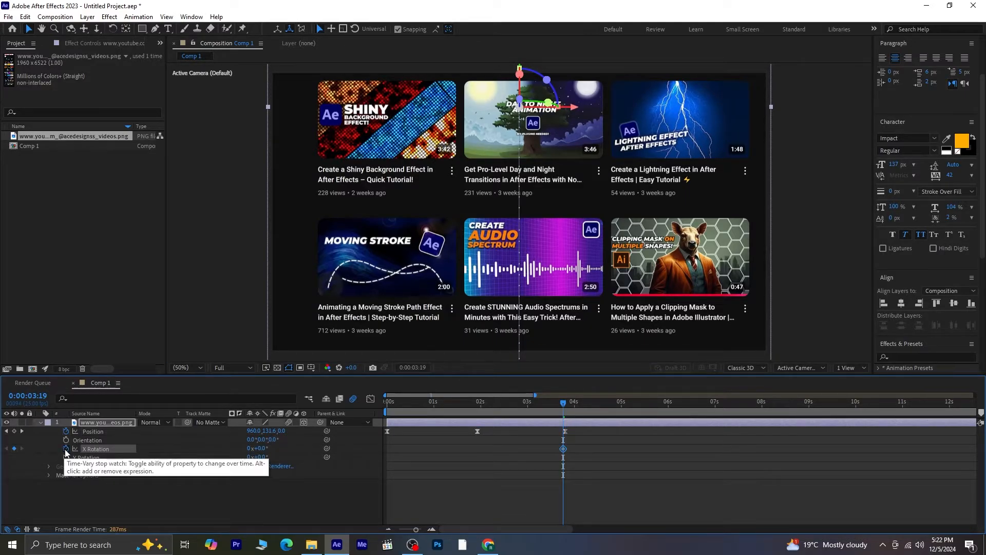
pyautogui.press('u')
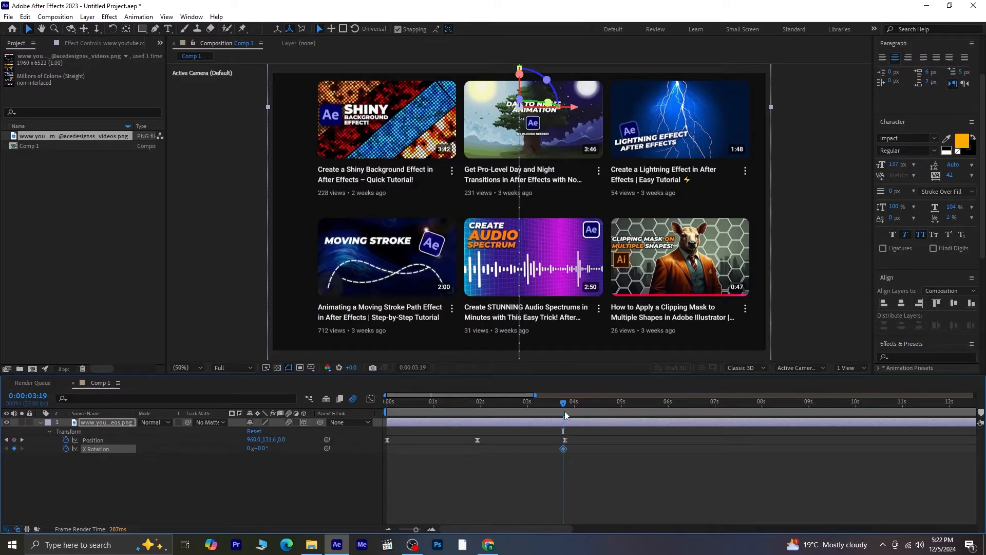
# - At 0:00:06:00, tilt the layer back by setting X Rotation to -67°
pyautogui.press('space')
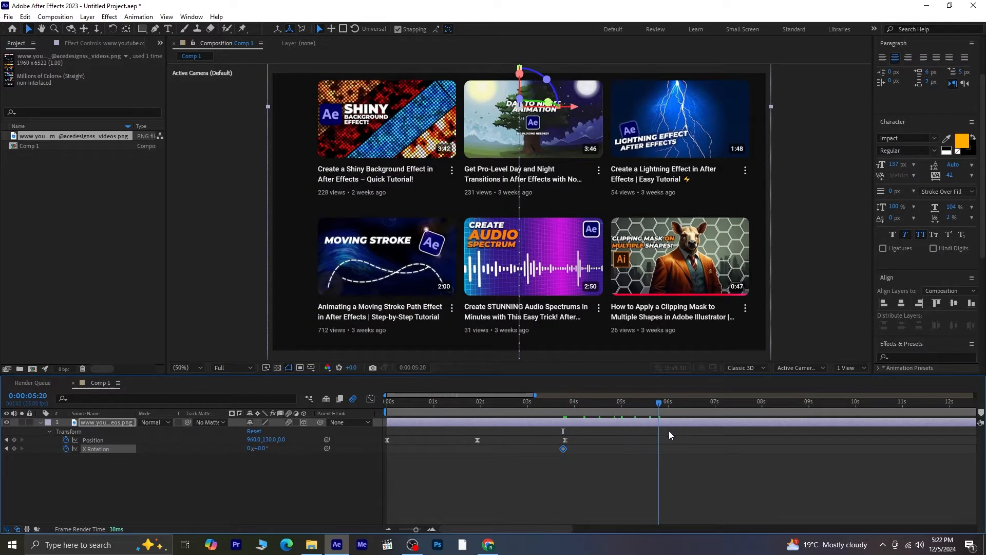
pyautogui.moveTo(669, 432)
pyautogui.mouseDown()
pyautogui.moveTo(679, 434)
pyautogui.moveTo(669, 436)
pyautogui.mouseUp()
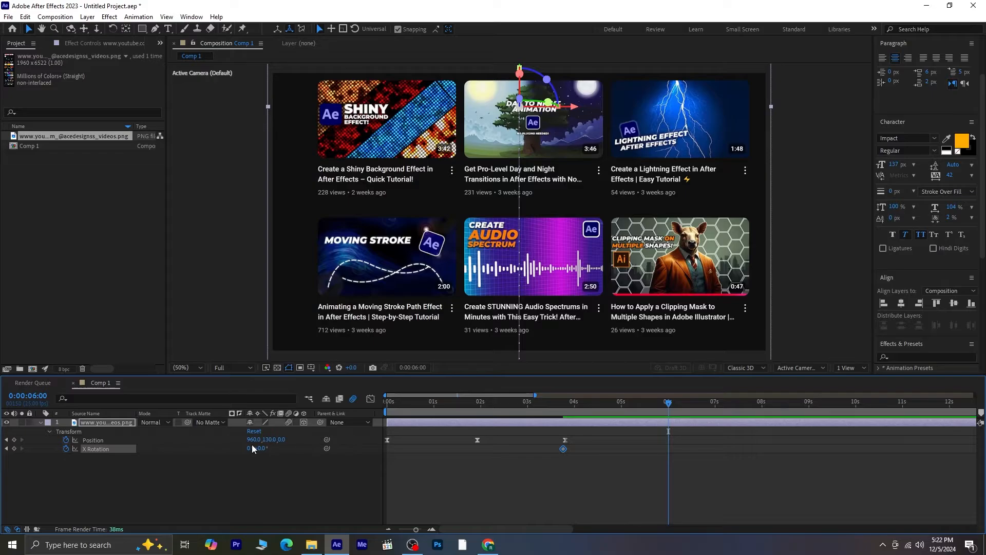
pyautogui.moveTo(260, 451); pyautogui.dragTo(334, 392)
pyautogui.scroll(-2, 511, 273)
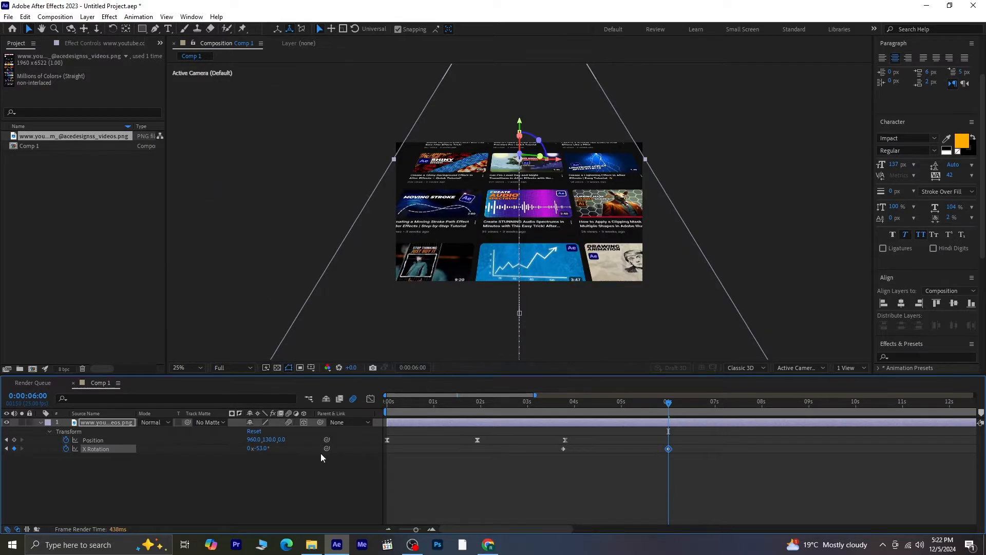
pyautogui.moveTo(263, 448); pyautogui.dragTo(253, 449)
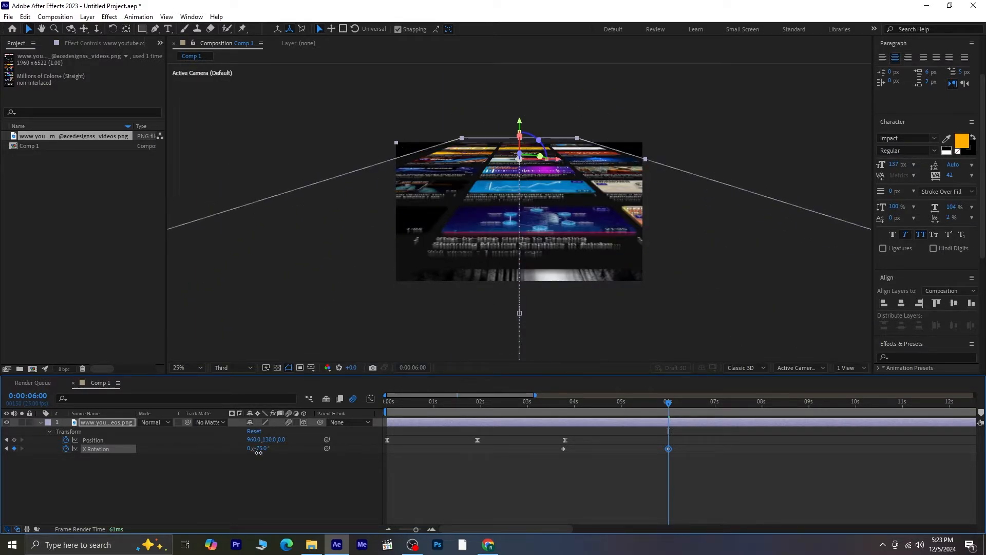
pyautogui.hotkey('ctrl', 'z')
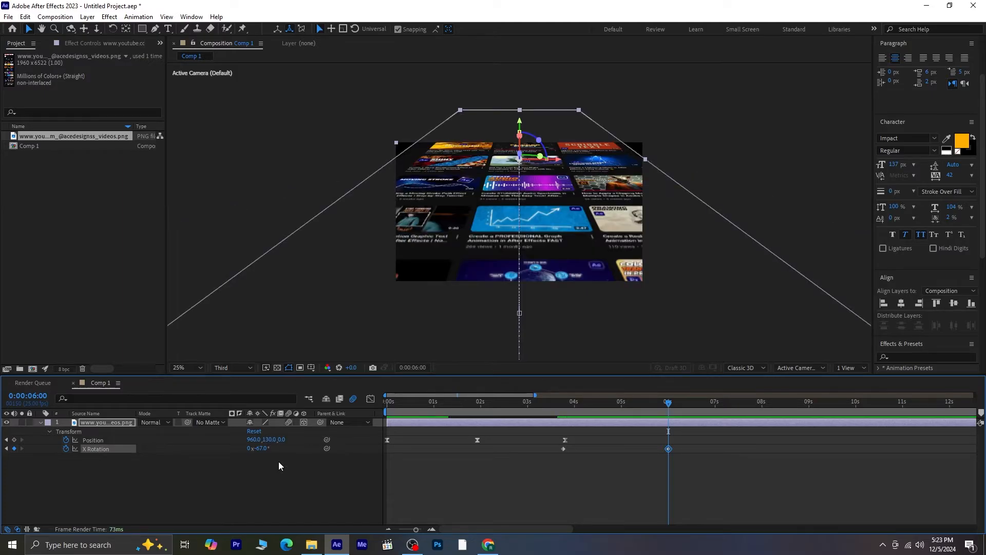
# - Pre-compose the screenshot layer with the default name, leaving all attributes in Comp 1
pyautogui.click(648, 486)
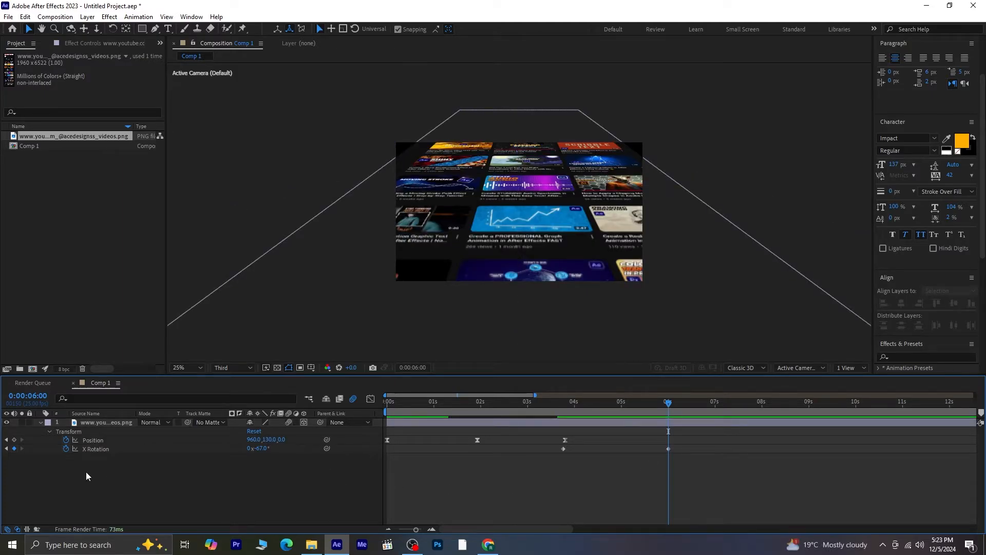
pyautogui.click(41, 422)
pyautogui.click(91, 422)
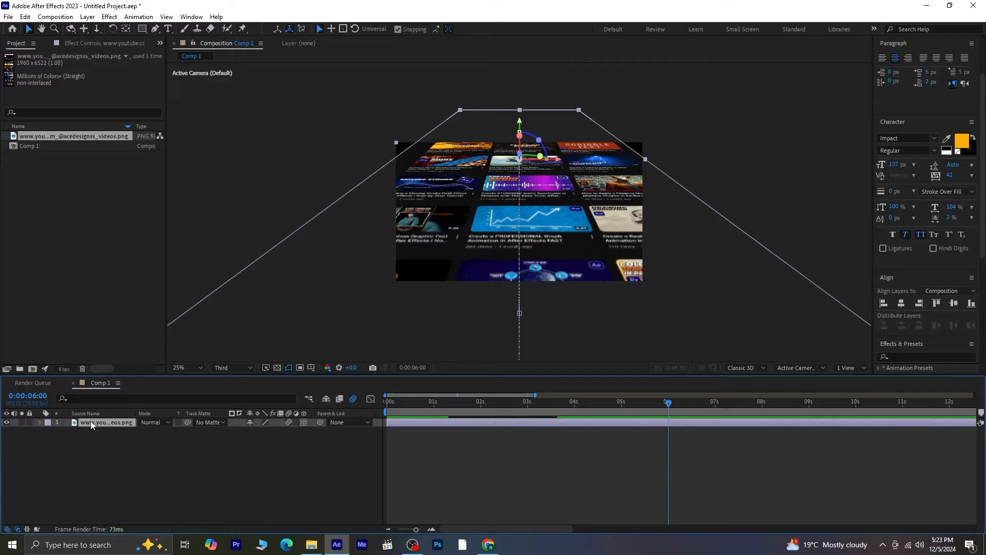
pyautogui.rightClick(93, 423)
pyautogui.click(175, 353)
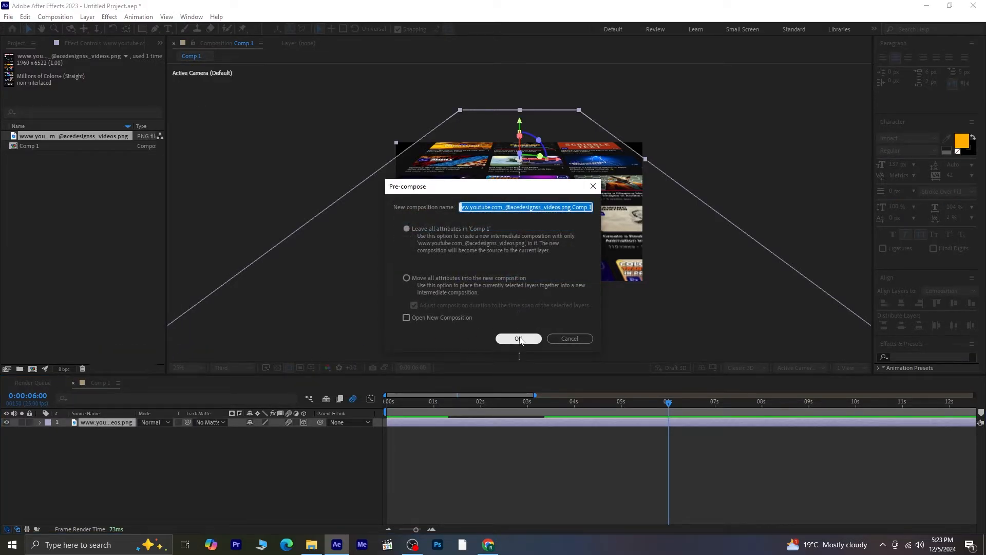
pyautogui.click(519, 338)
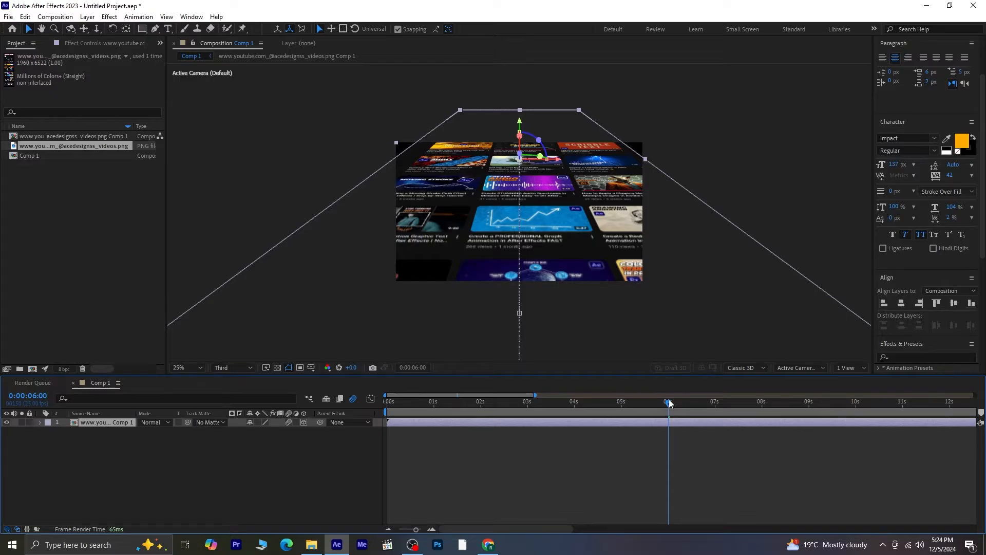
# - Preview the pre-composed animation from the start of Comp 1
pyautogui.moveTo(669, 403); pyautogui.dragTo(240, 416)
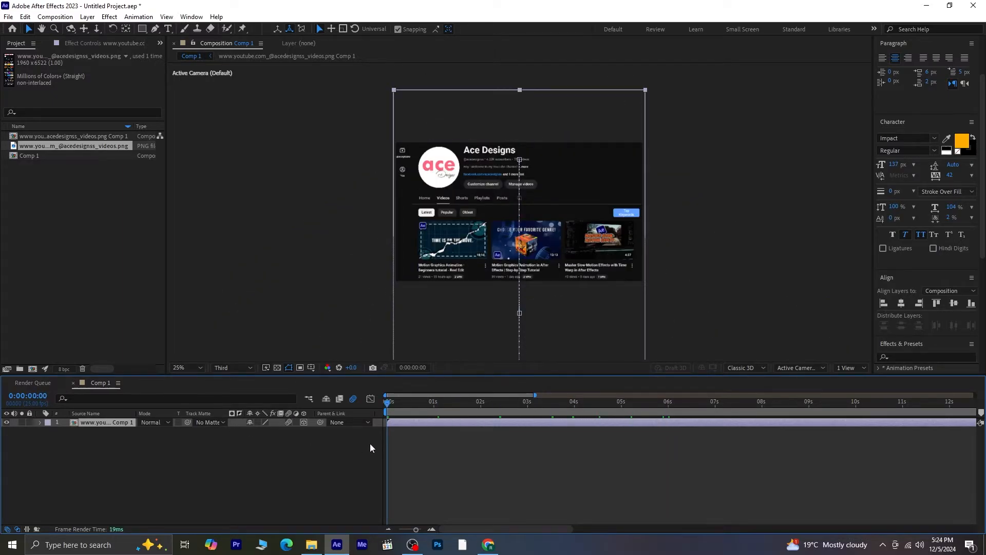
pyautogui.press('space')
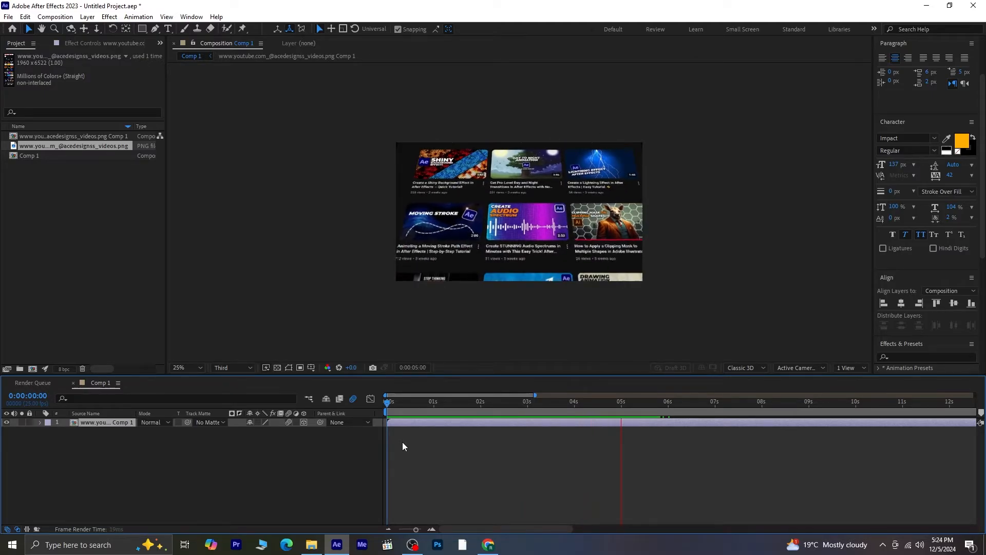
pyautogui.press('space')
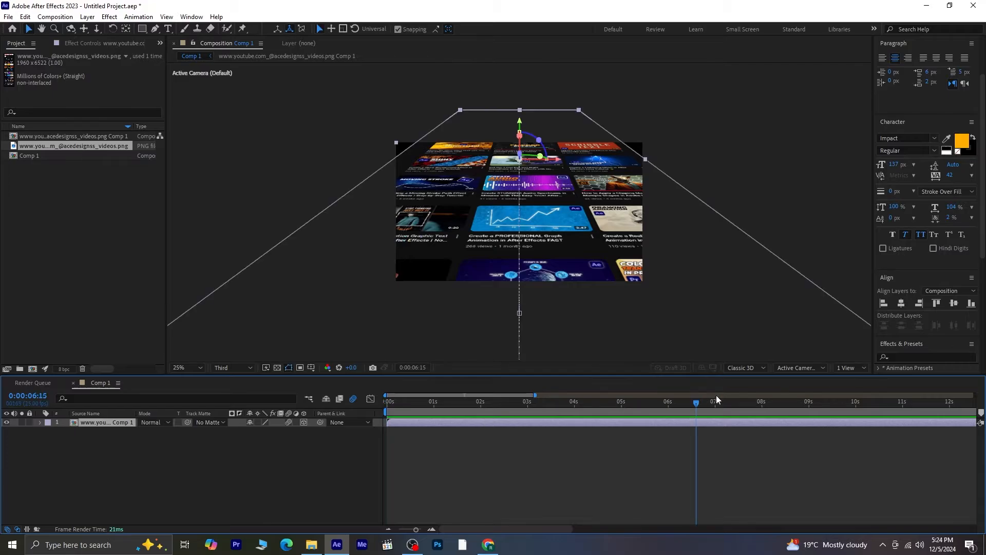
pyautogui.moveTo(690, 408); pyautogui.dragTo(666, 413)
# - Add a new camera layer to Comp 1 using the default 35mm One-Node Camera settings
pyautogui.rightClick(98, 453)
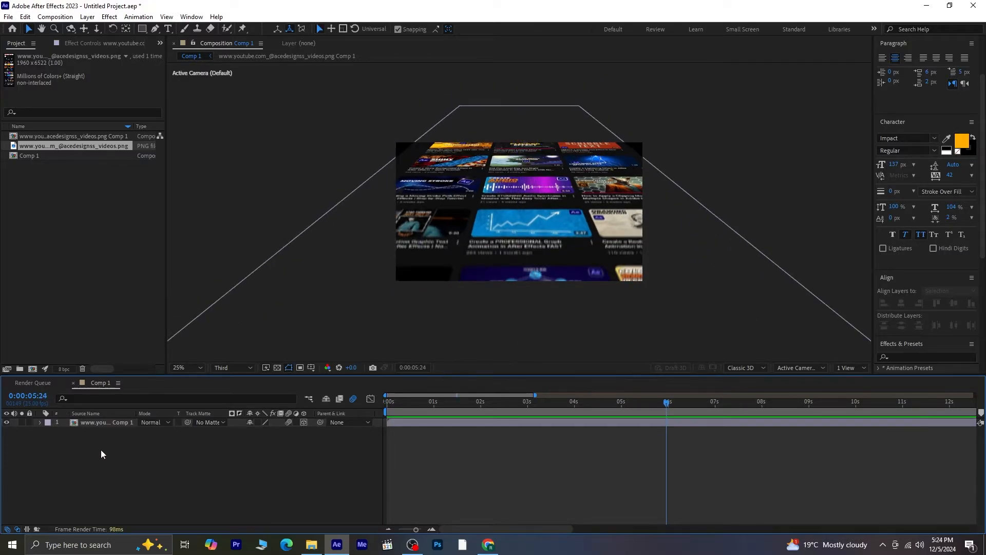
pyautogui.moveTo(147, 332)
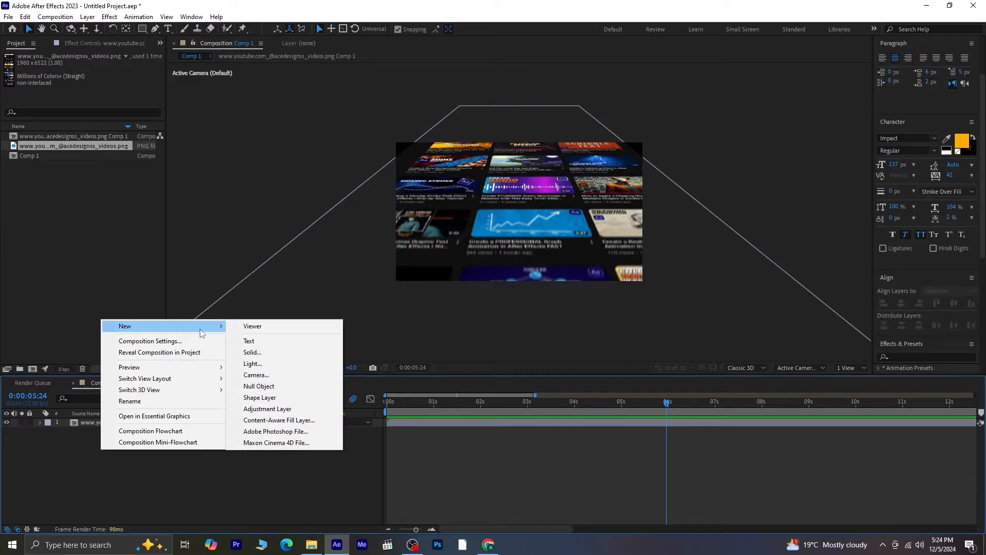
pyautogui.click(256, 374)
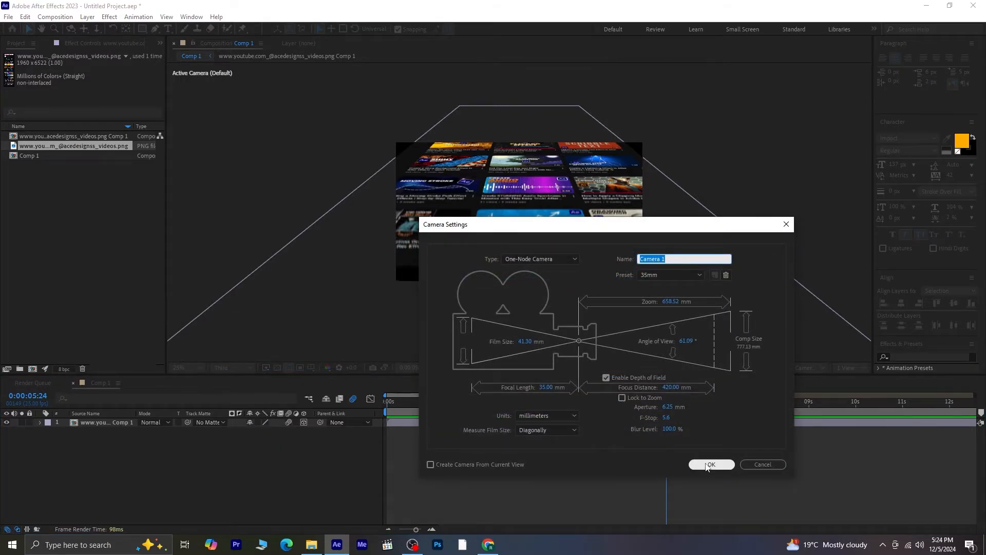
pyautogui.click(709, 464)
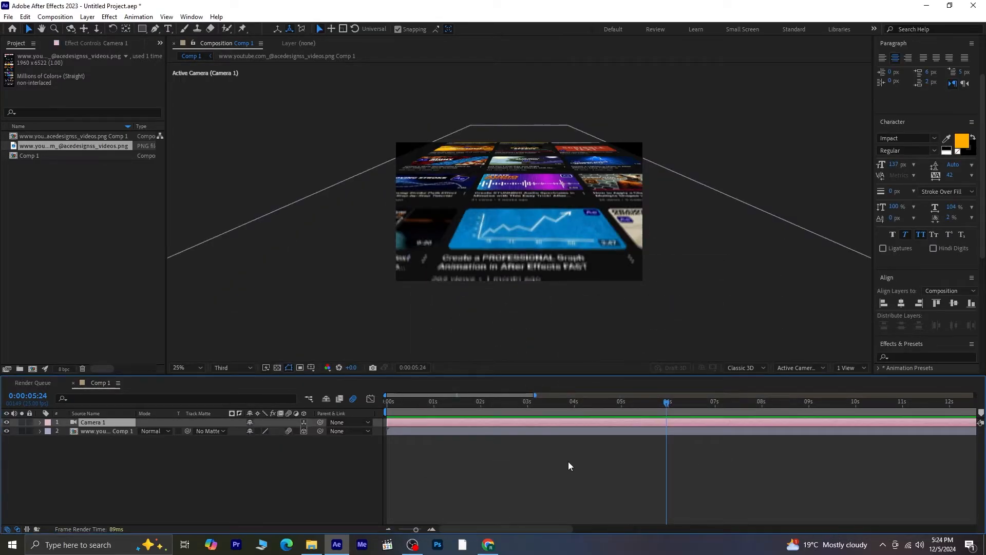
# - Keyframe the camera's Position at 0:00:05:24, then at 0:00:07:13 move it to 960, -1353, 719.3
pyautogui.press('p')
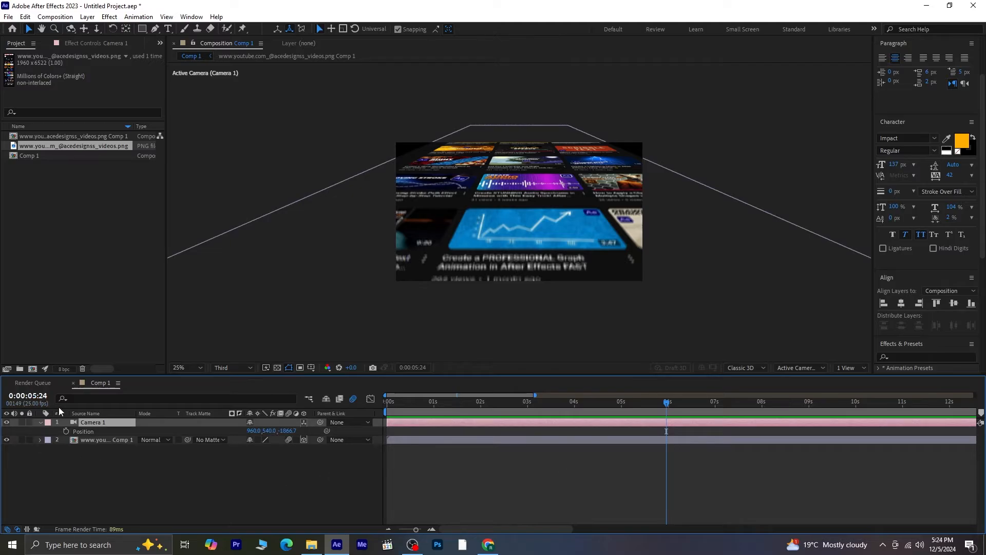
pyautogui.click(66, 431)
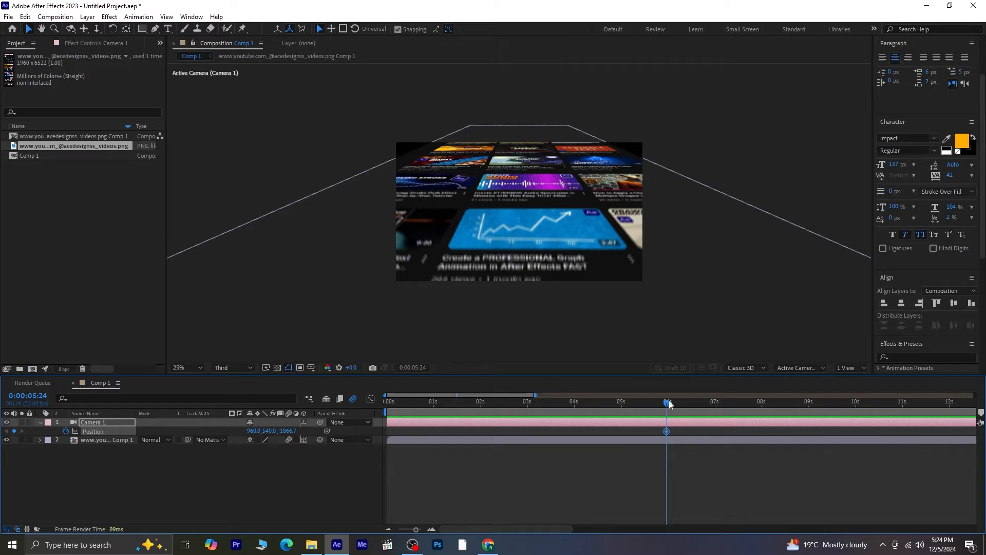
pyautogui.moveTo(669, 405); pyautogui.dragTo(718, 404)
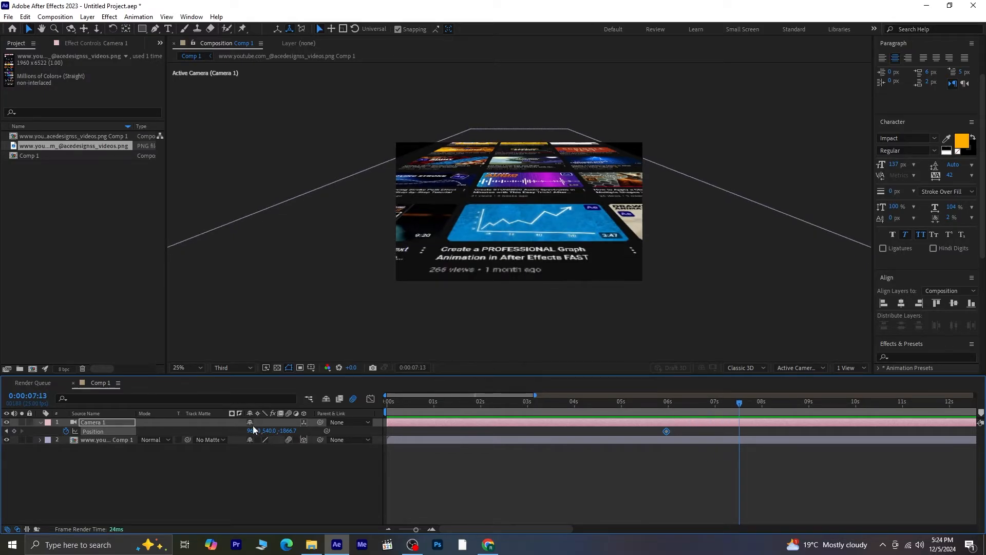
pyautogui.moveTo(268, 430); pyautogui.dragTo(10, 430)
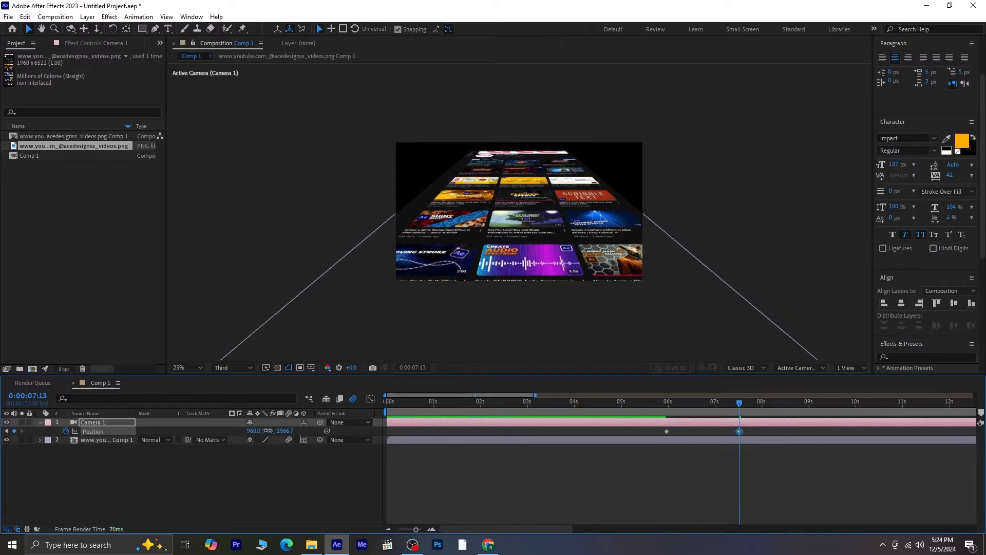
pyautogui.moveTo(268, 431); pyautogui.dragTo(107, 430)
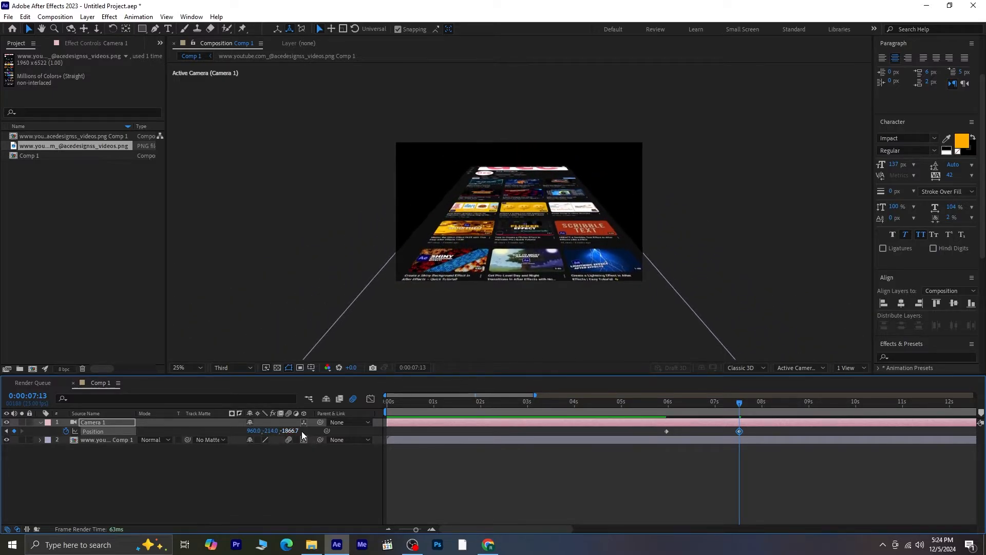
pyautogui.moveTo(302, 430); pyautogui.dragTo(735, 433)
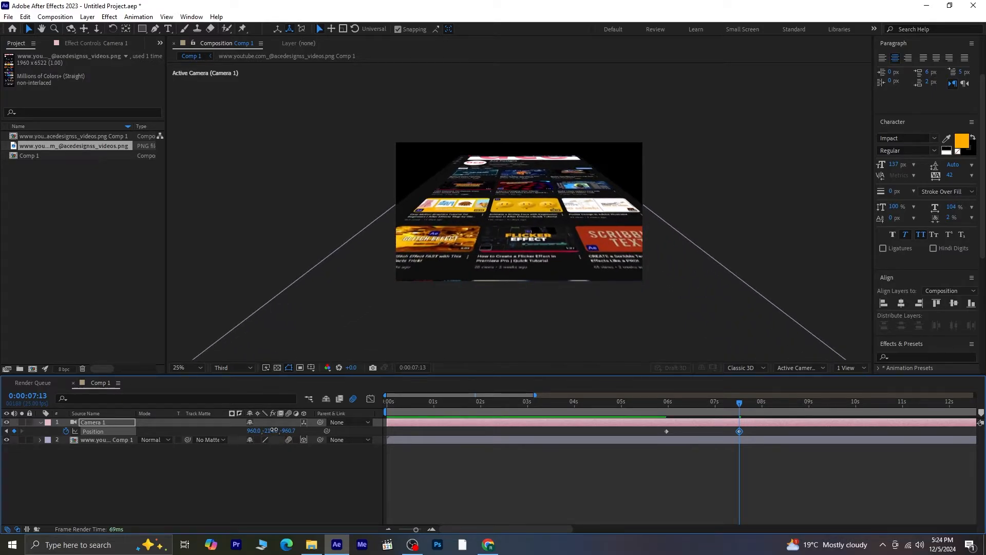
pyautogui.moveTo(275, 430); pyautogui.dragTo(197, 436)
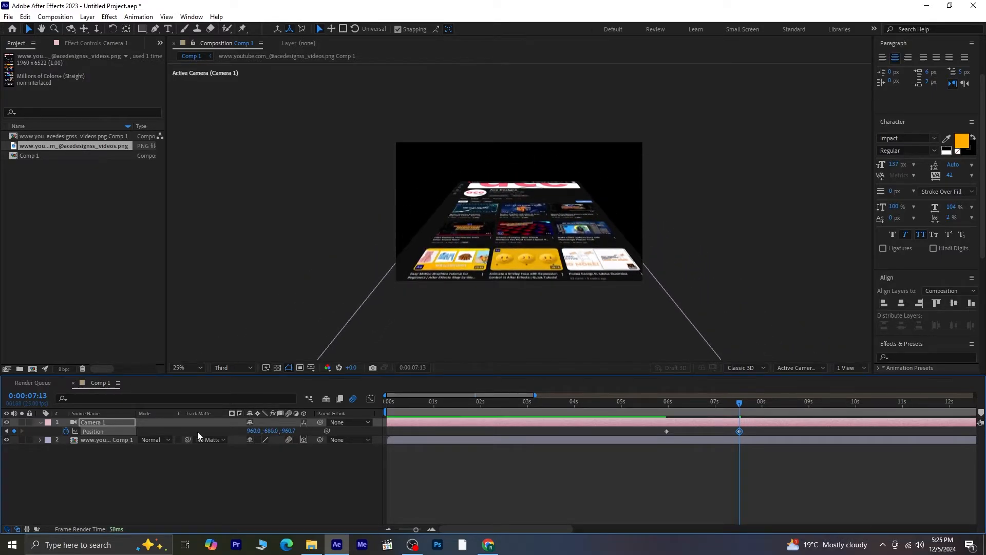
pyautogui.moveTo(290, 436); pyautogui.dragTo(792, 399)
pyautogui.moveTo(284, 434); pyautogui.dragTo(664, 433)
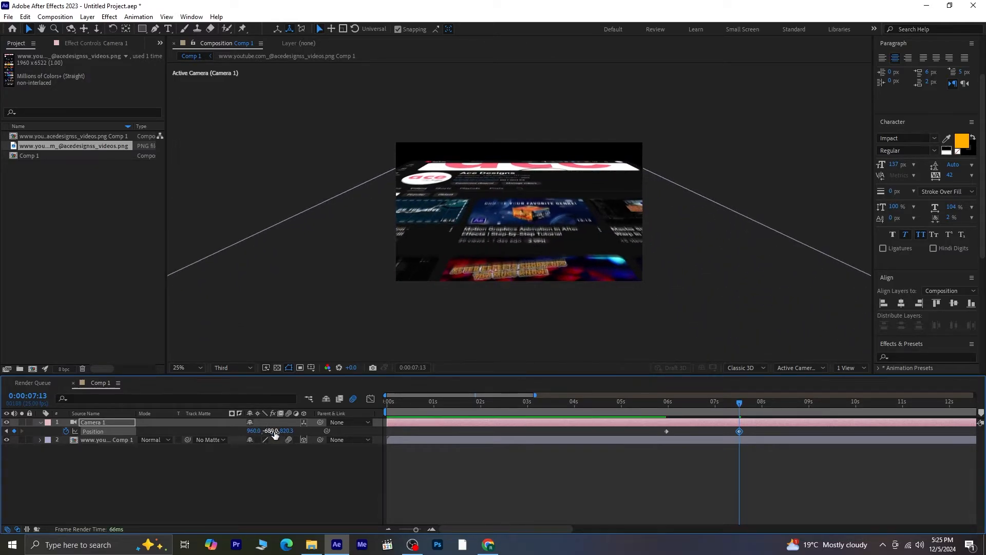
pyautogui.moveTo(275, 434); pyautogui.dragTo(188, 441)
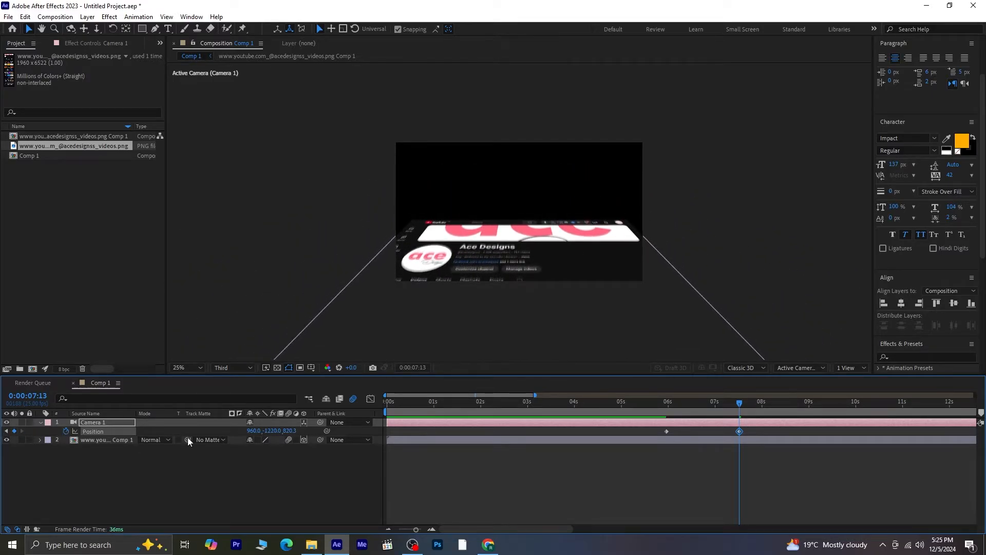
pyautogui.moveTo(276, 431); pyautogui.dragTo(241, 431)
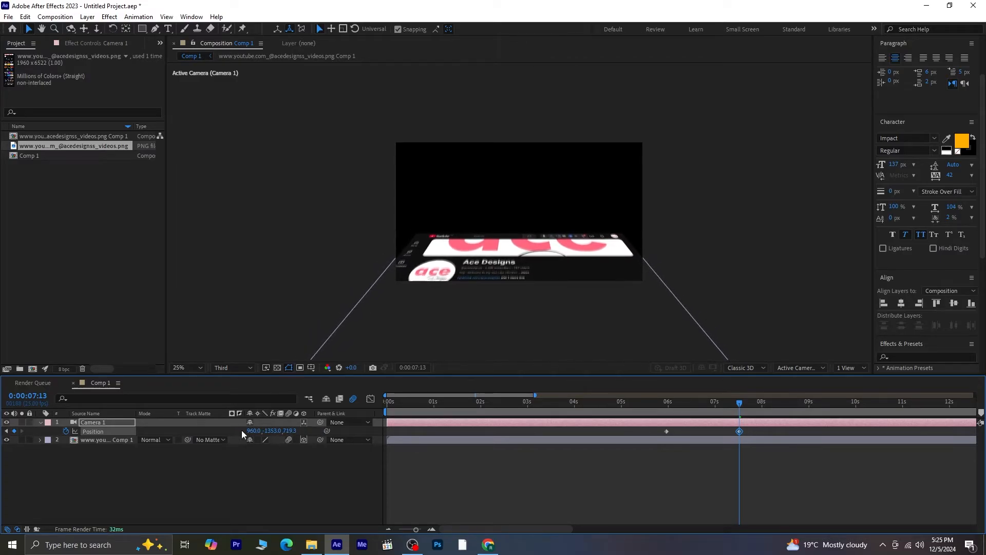
# - Preview the camera move around the two Position keyframes
pyautogui.moveTo(738, 407); pyautogui.dragTo(655, 405)
pyautogui.press('space')
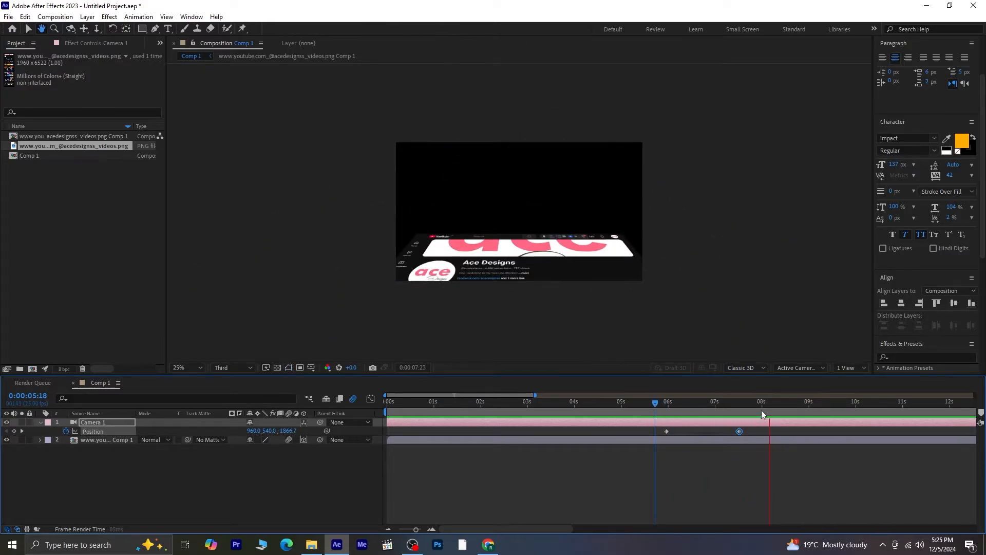
pyautogui.moveTo(762, 406); pyautogui.dragTo(689, 408)
pyautogui.press('space')
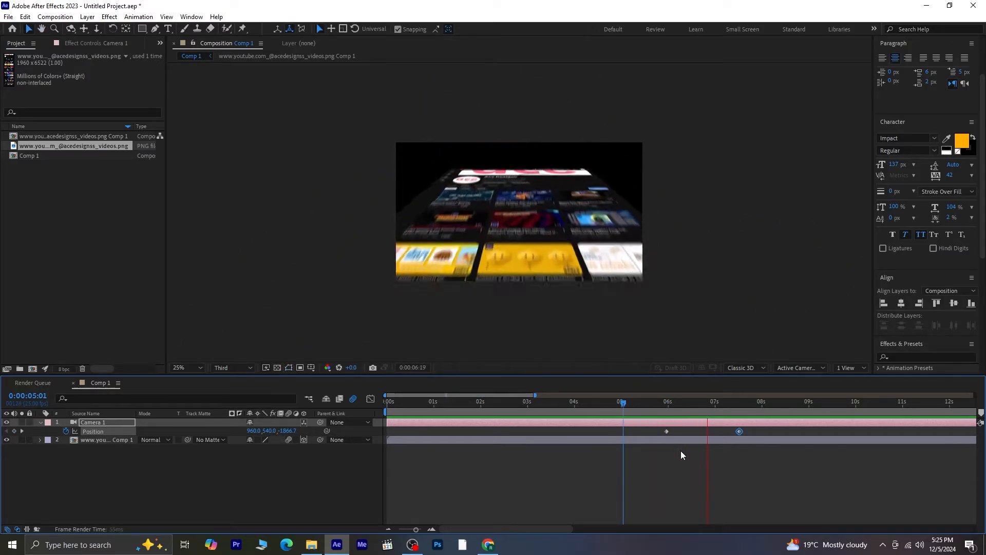
pyautogui.press('space')
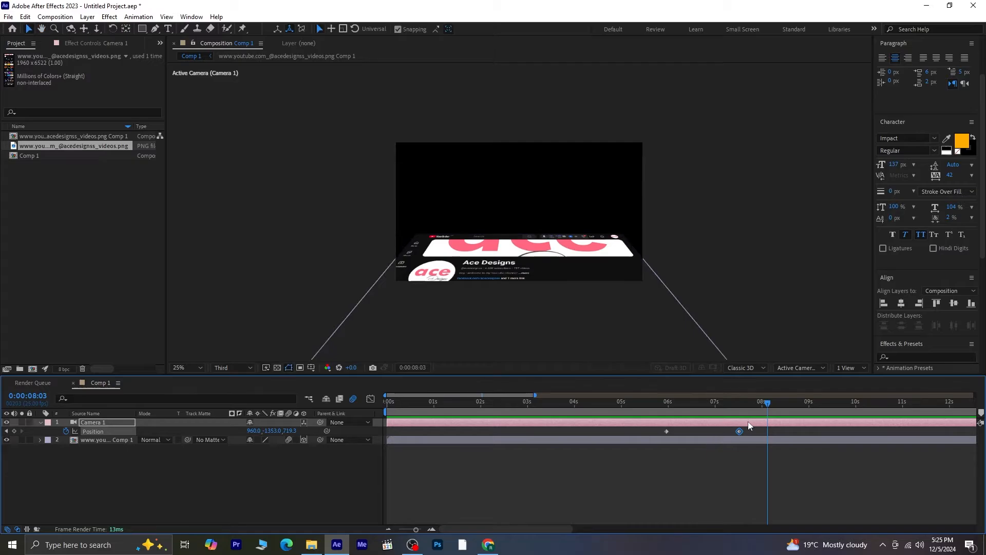
# - At the 0:00:07:13 keyframe set the camera's Z position to 499.3 and preview from the start
pyautogui.click(6, 431)
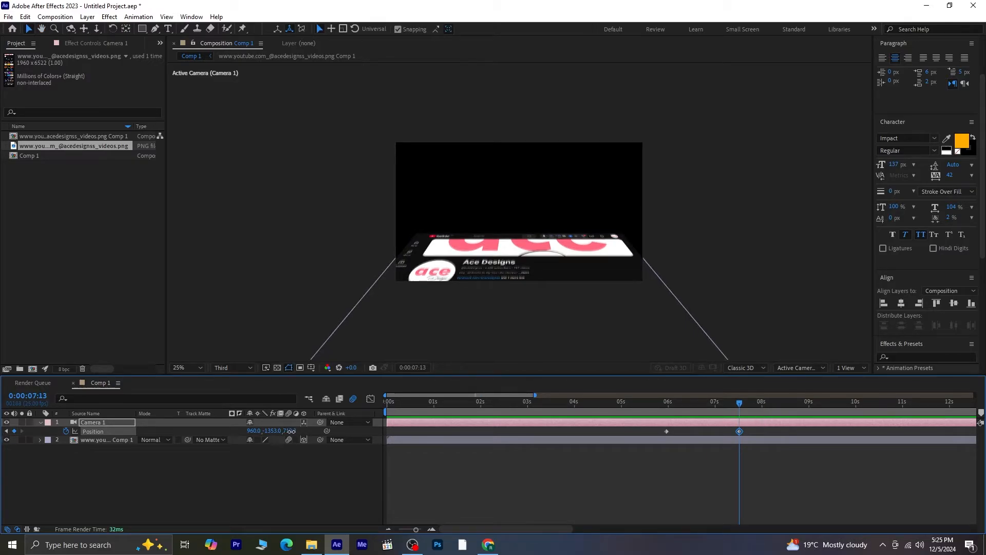
pyautogui.moveTo(291, 432); pyautogui.dragTo(189, 437)
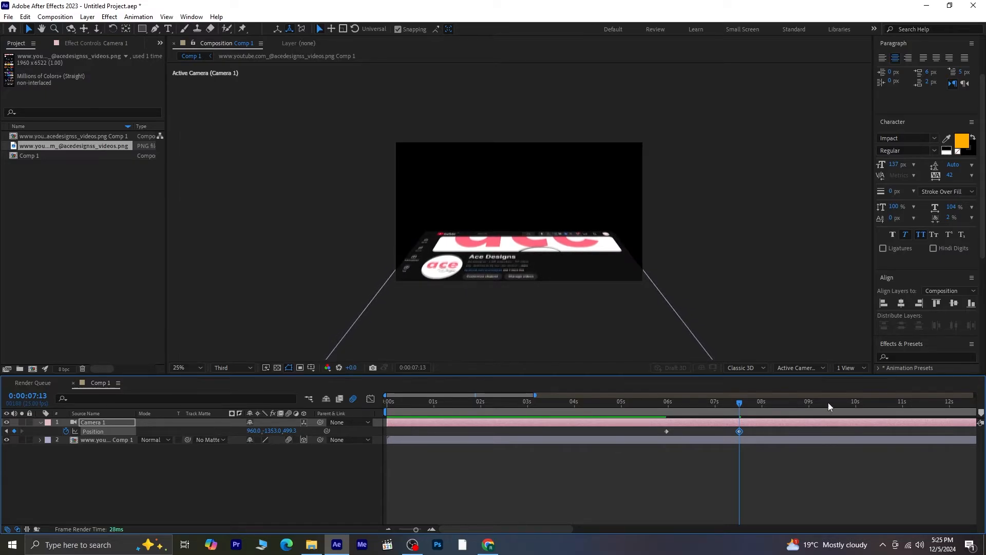
pyautogui.moveTo(740, 406); pyautogui.dragTo(295, 422)
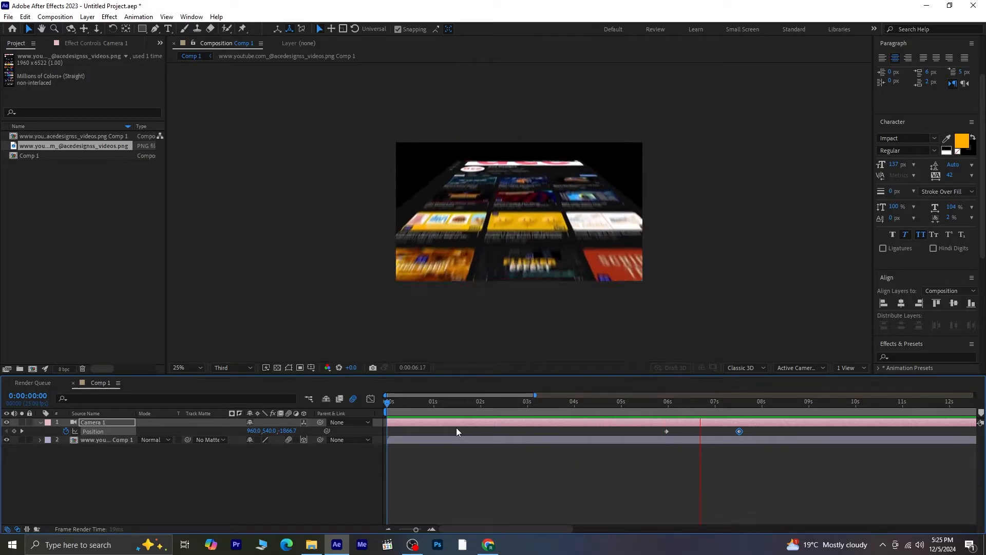
pyautogui.press('space')
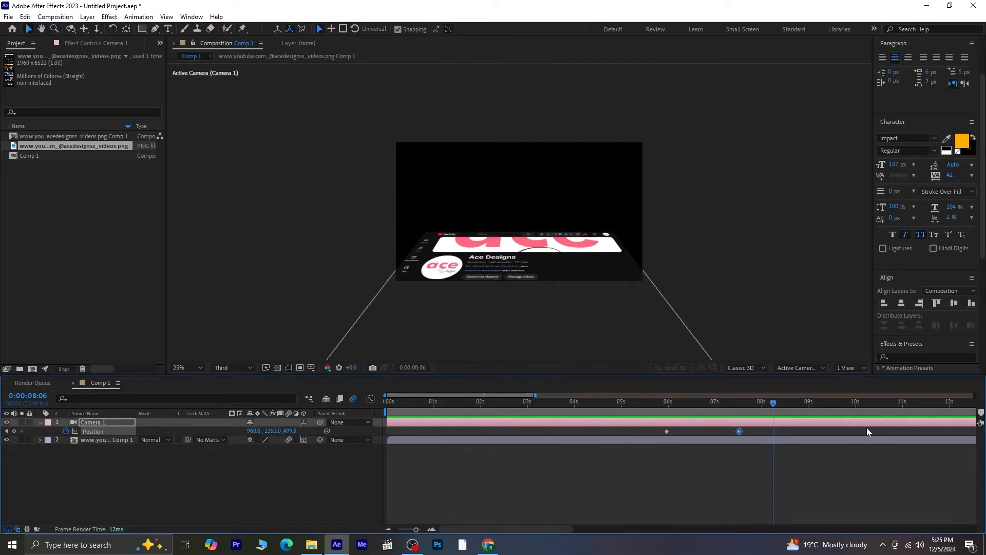
# - Step between the camera's Position keyframes, then deselect them
pyautogui.moveTo(760, 405); pyautogui.dragTo(742, 407)
pyautogui.moveTo(743, 411); pyautogui.dragTo(740, 411)
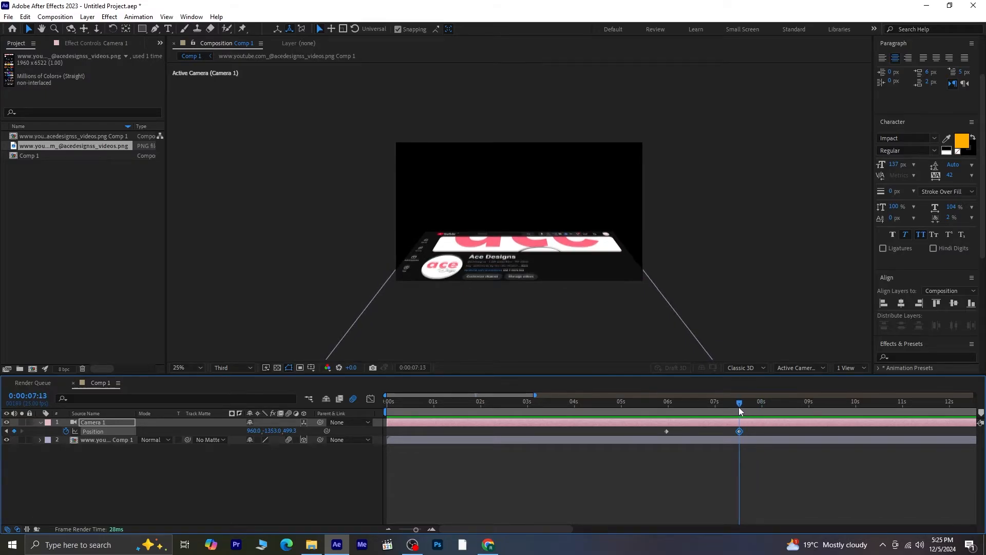
pyautogui.click(7, 432)
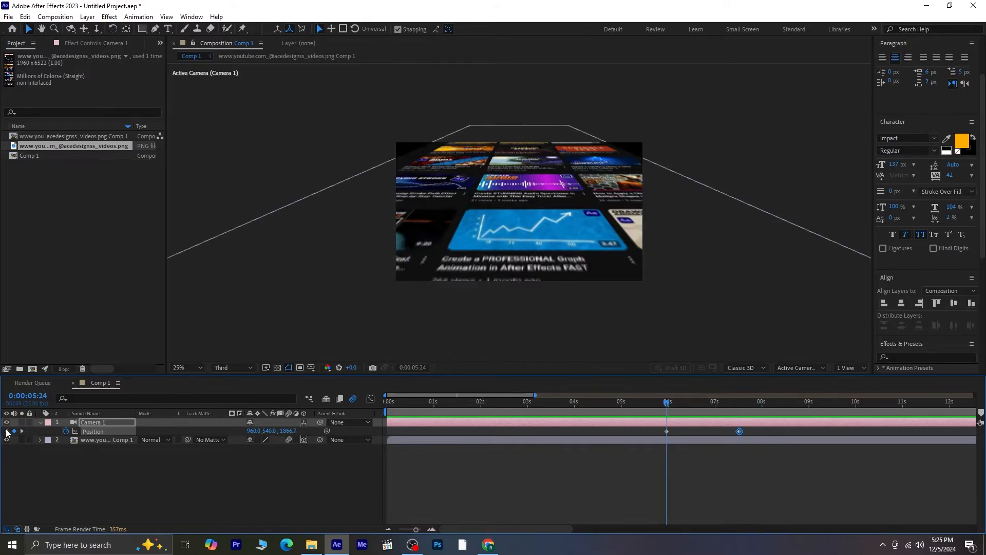
pyautogui.click(21, 432)
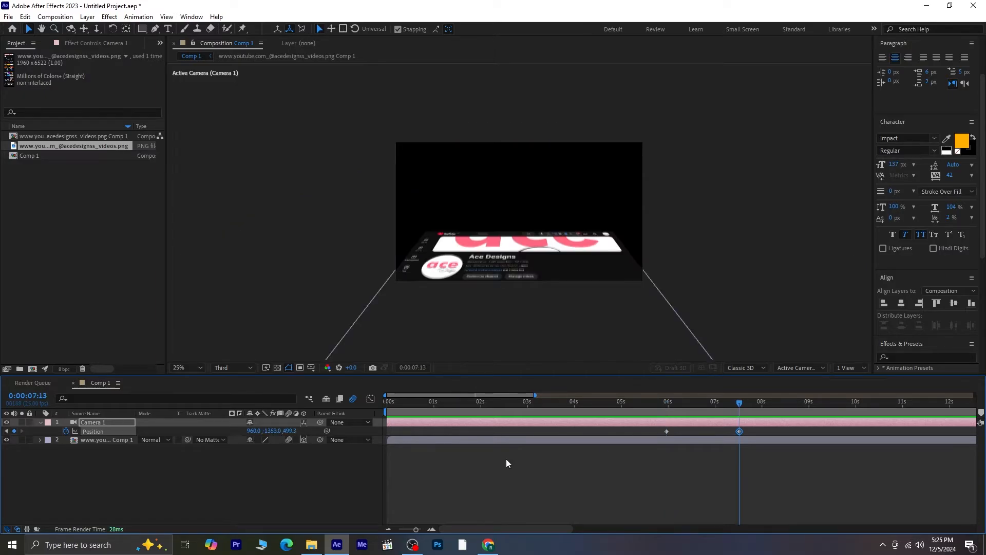
pyautogui.click(359, 458)
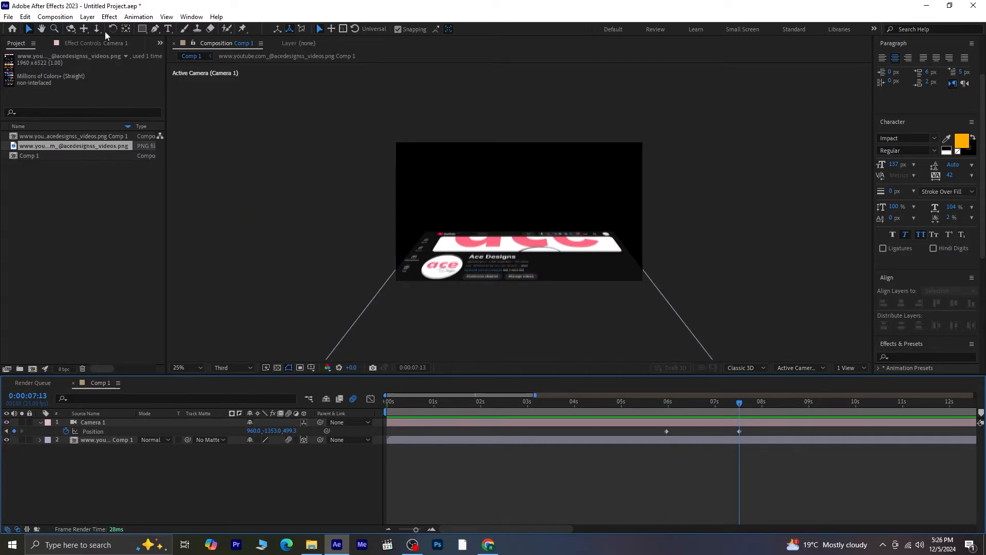
# - Create a new 1920×1080 solid and move it to the bottom of the layer stack
pyautogui.click(87, 17)
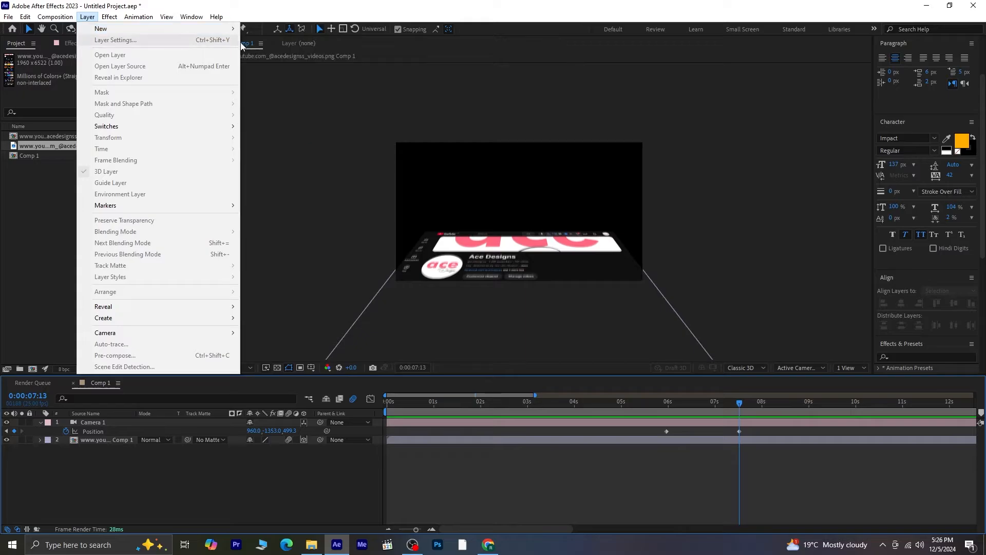
pyautogui.moveTo(178, 35)
pyautogui.click(265, 40)
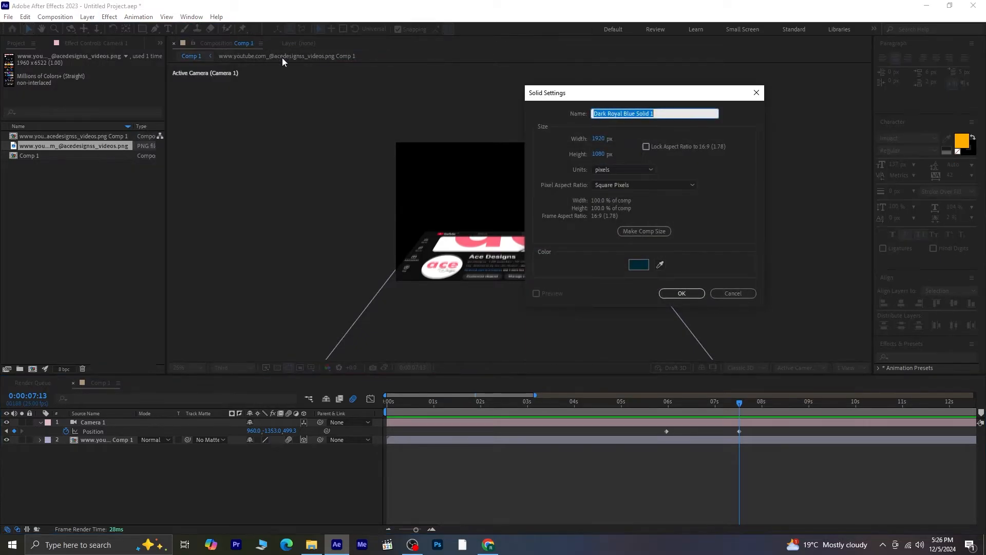
pyautogui.click(678, 296)
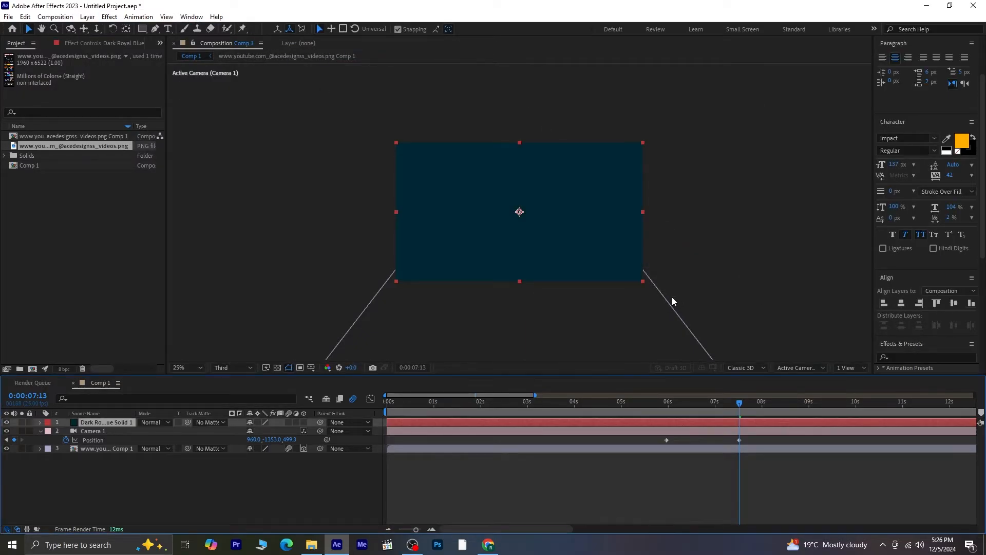
pyautogui.moveTo(97, 423); pyautogui.dragTo(101, 460)
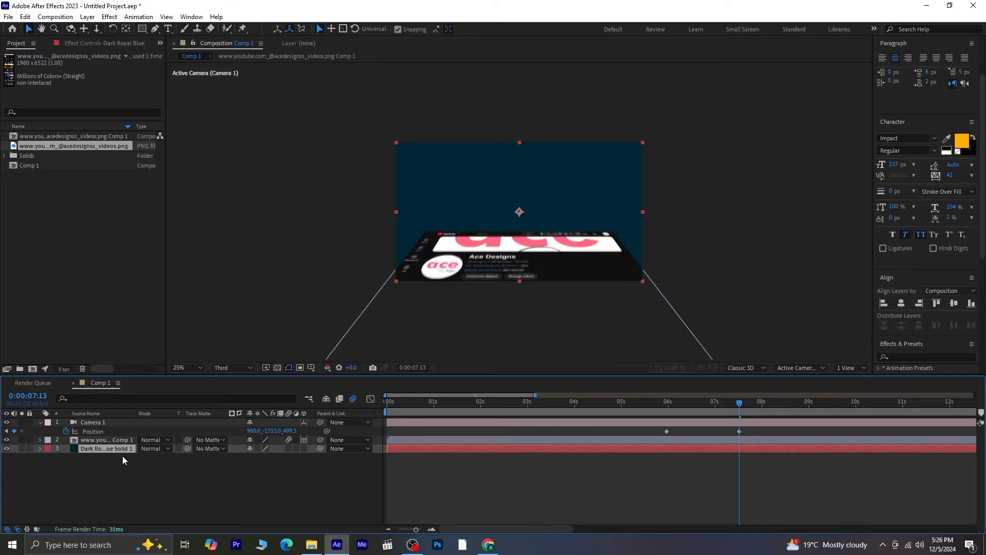
# - Search effects for "gr" and apply 4-Color Gradient to the solid
pyautogui.click(898, 356)
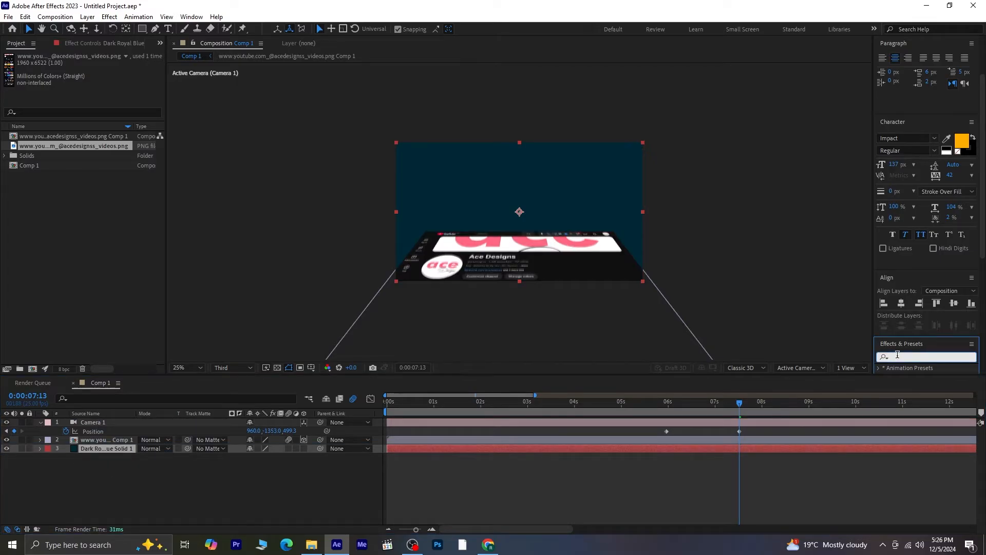
pyautogui.write('gr')
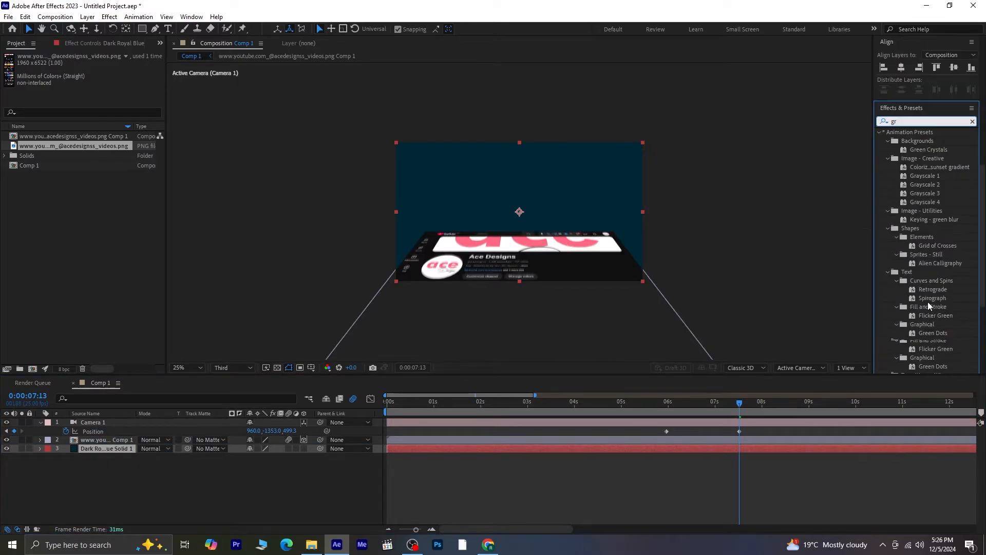
pyautogui.scroll(-1, 985, 318)
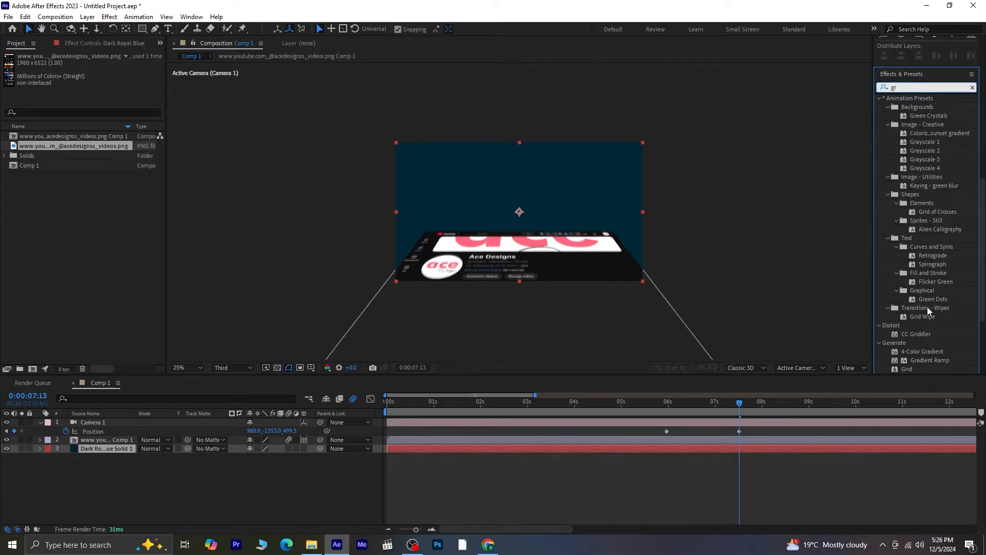
pyautogui.doubleClick(931, 350)
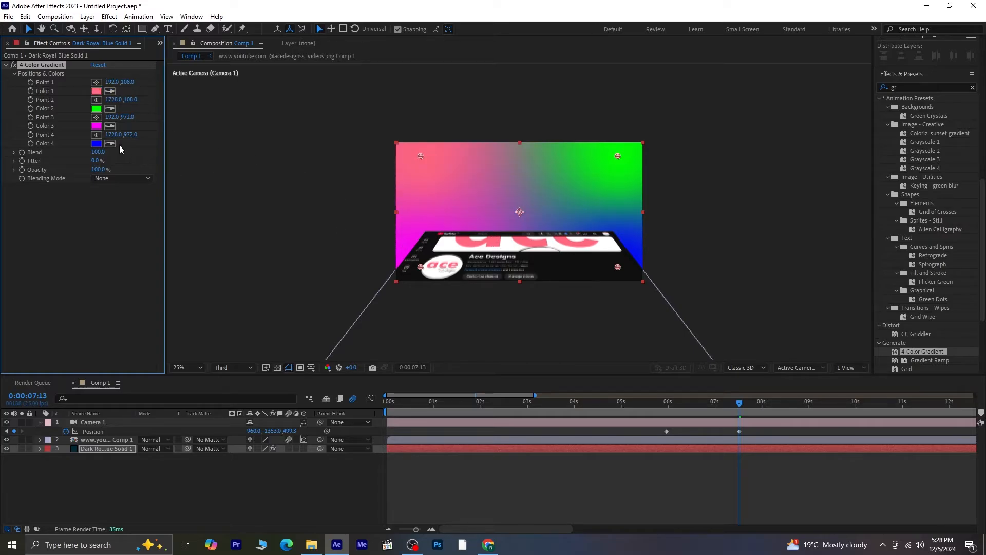
# - Sample pink from the viewer for Color 4 and white for Color 2 of the gradient
pyautogui.click(110, 143)
pyautogui.click(496, 246)
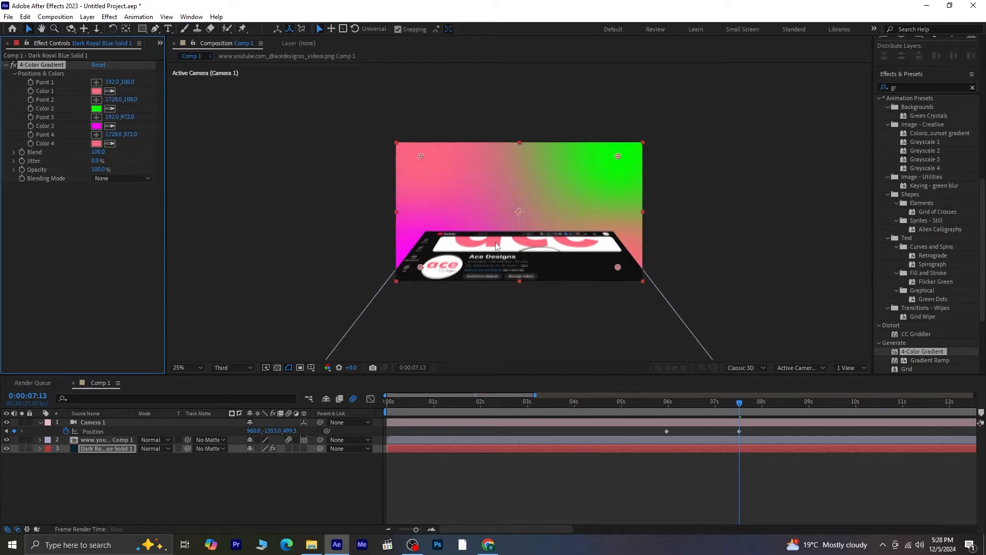
pyautogui.click(110, 108)
pyautogui.click(456, 241)
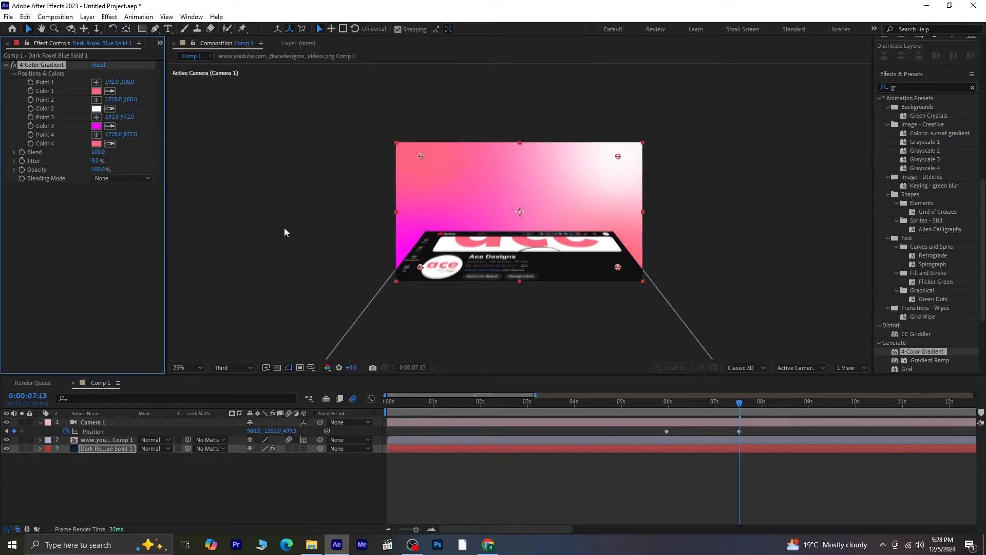
# - Sample white from the viewer for Color 3 of the gradient and move Point 1 down to about 192, 193
pyautogui.click(110, 126)
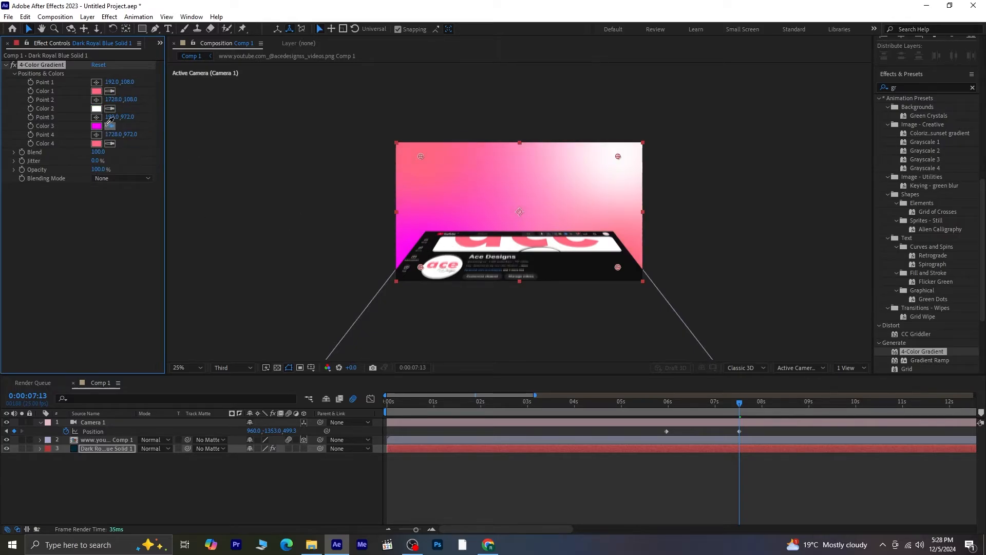
pyautogui.click(454, 250)
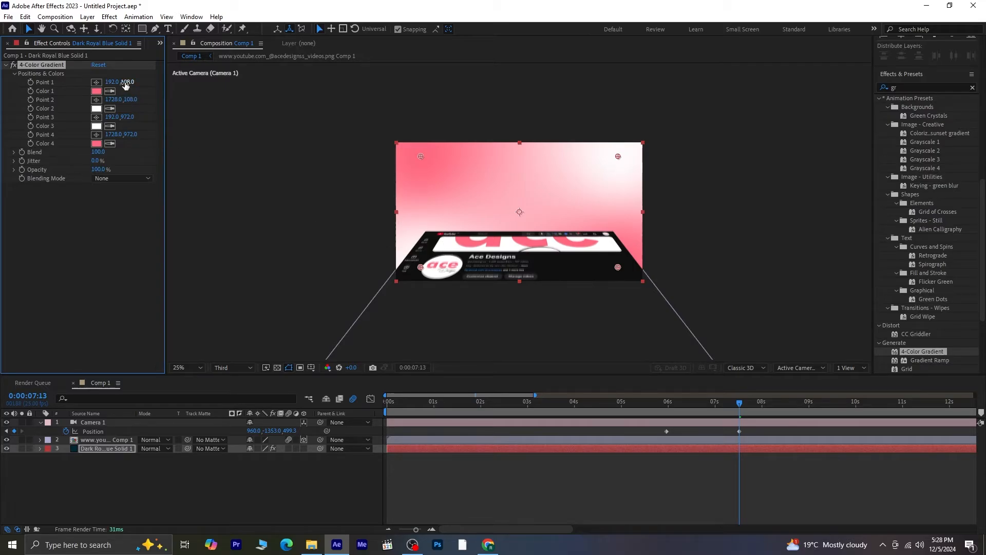
pyautogui.moveTo(125, 84); pyautogui.dragTo(189, 83)
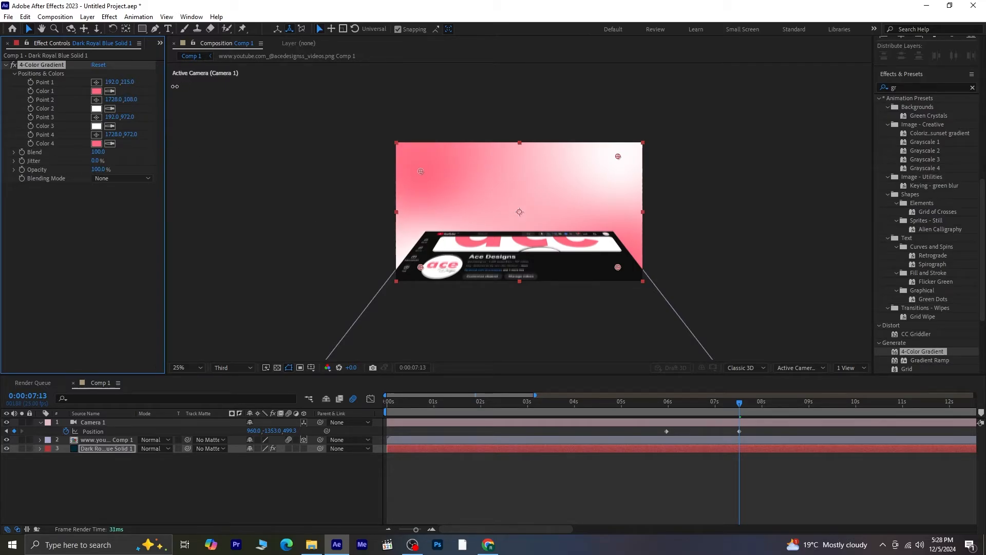
# - Preview the animation from the start, then return to the last camera keyframe
pyautogui.moveTo(740, 404); pyautogui.dragTo(387, 404)
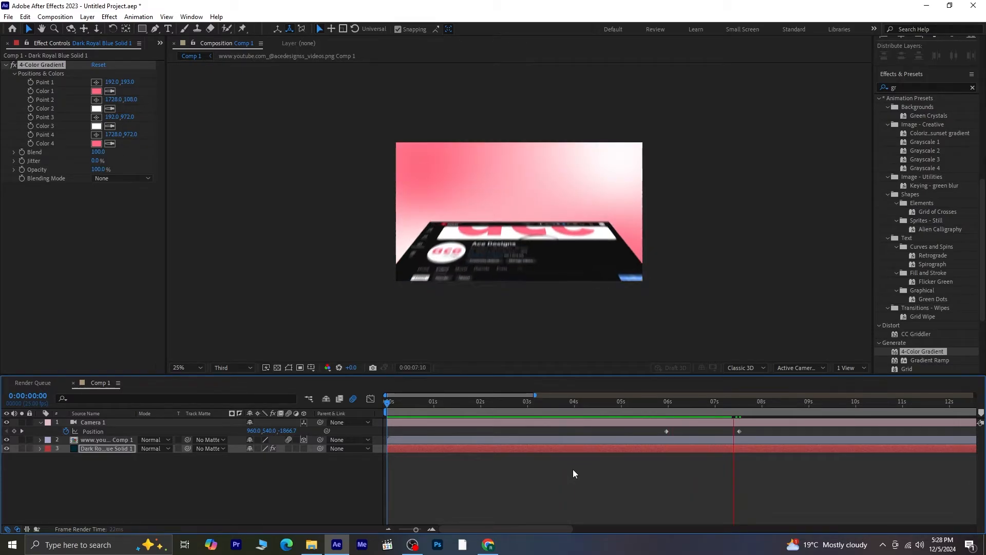
pyautogui.press('space')
pyautogui.moveTo(773, 405); pyautogui.dragTo(740, 412)
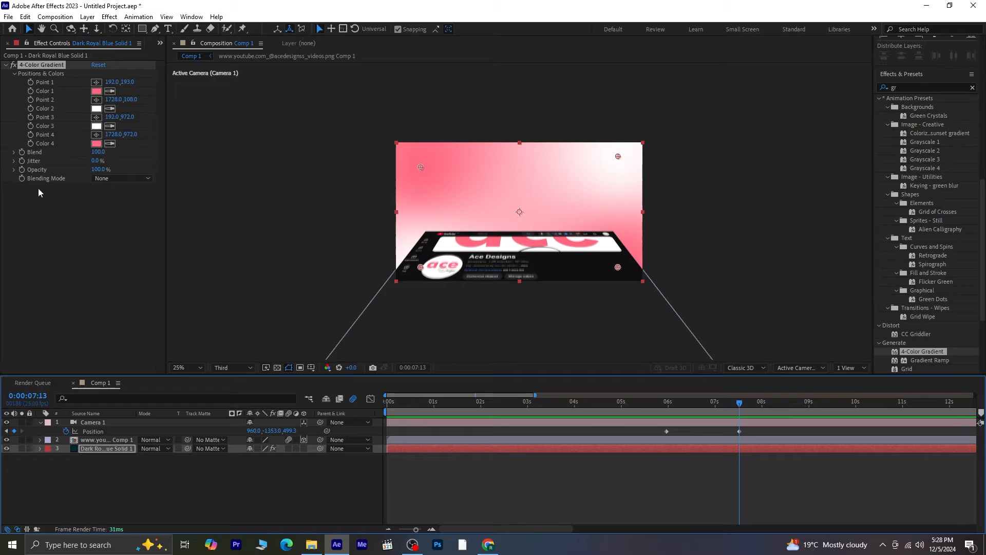
# - Create a new 1920×1080, 25 fps composition named Comp 2 from the Project panel
pyautogui.click(160, 43)
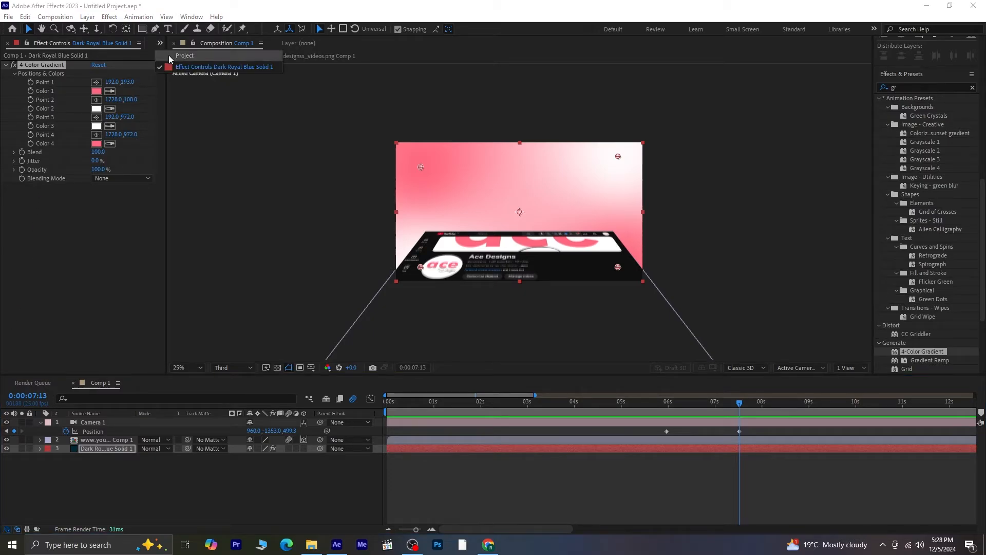
pyautogui.click(178, 52)
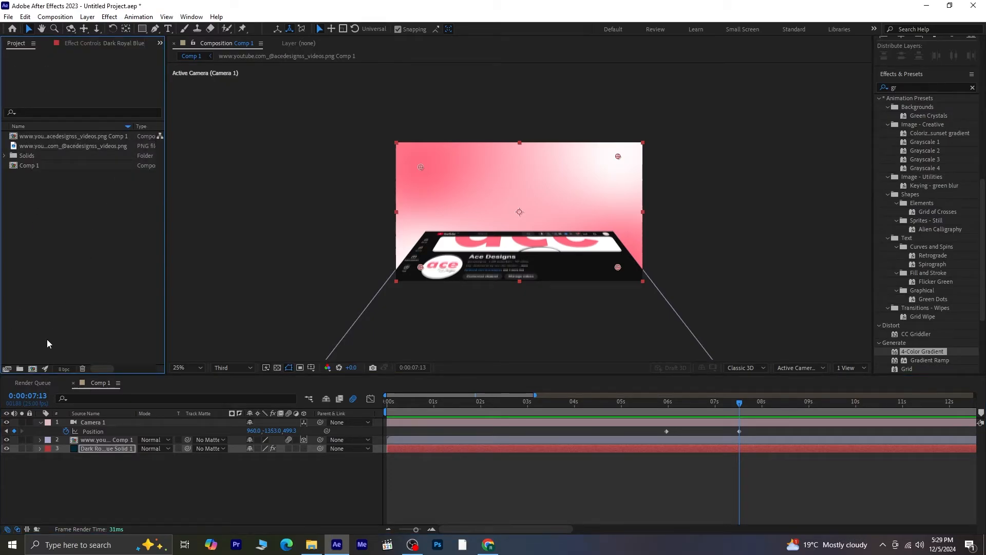
pyautogui.click(32, 368)
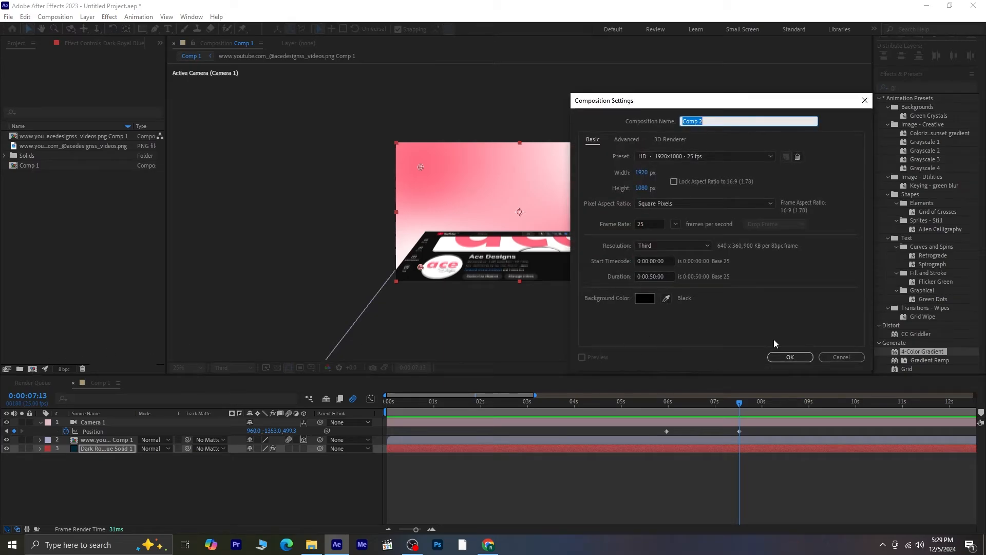
pyautogui.click(792, 357)
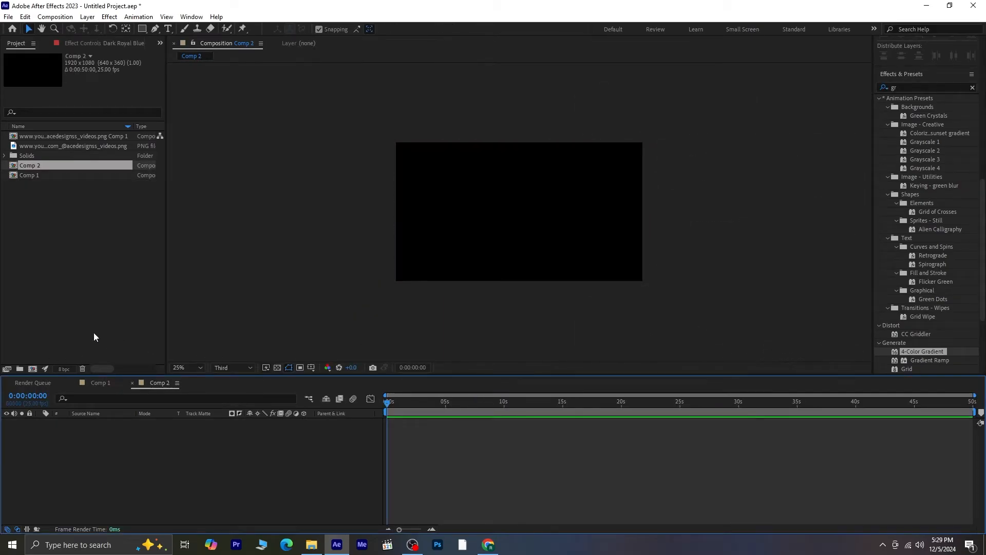
# - Import the Instagram and Instagram-Logo images into the project
pyautogui.rightClick(38, 214)
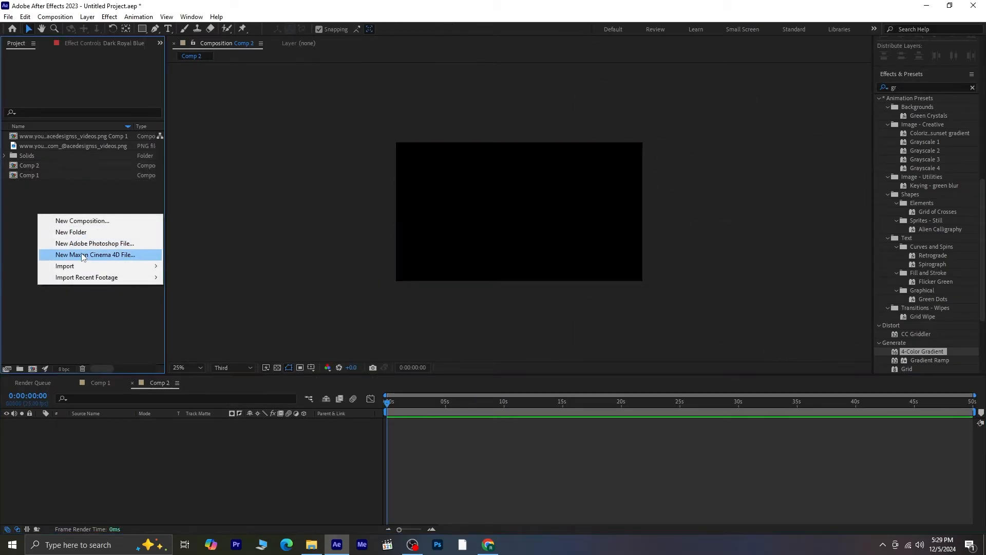
pyautogui.moveTo(103, 266)
pyautogui.click(204, 266)
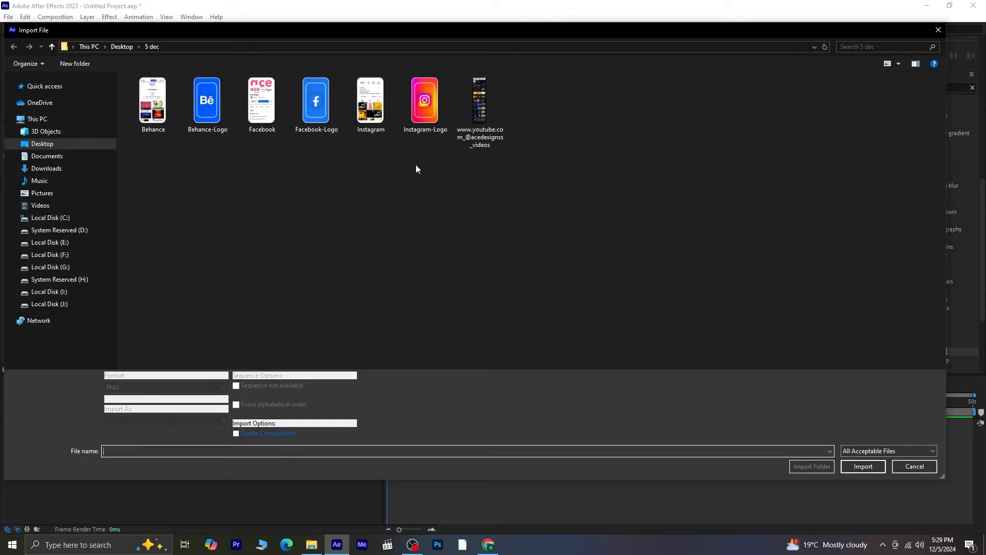
pyautogui.moveTo(416, 168); pyautogui.dragTo(366, 111)
pyautogui.click(863, 466)
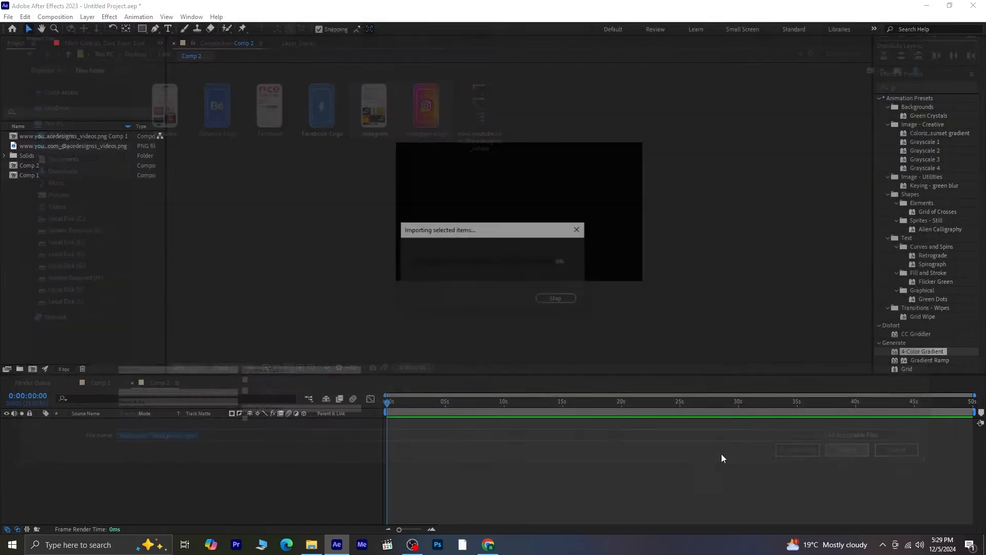
# - Add both Instagram images to Comp 2 and scale them to 69%
pyautogui.moveTo(106, 167); pyautogui.dragTo(131, 426)
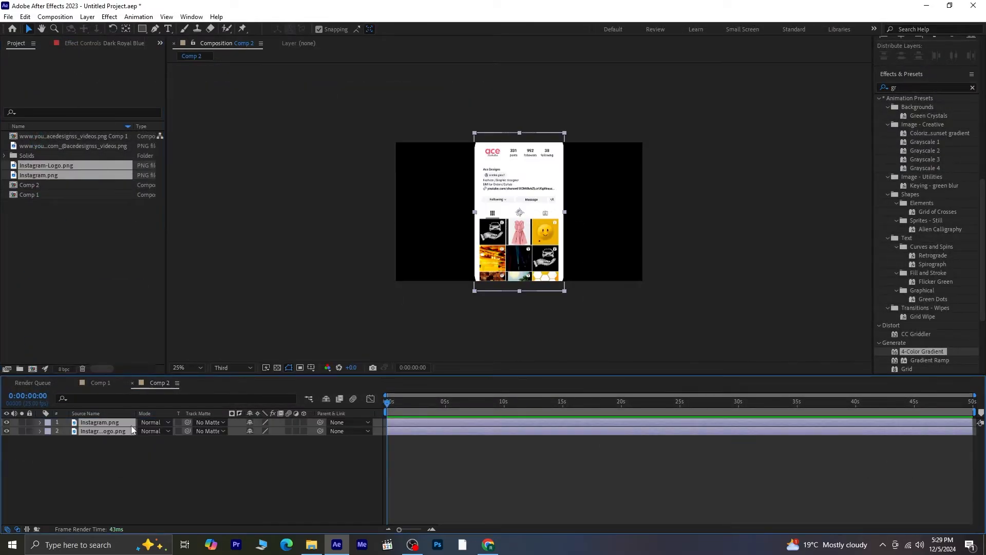
pyautogui.press('s')
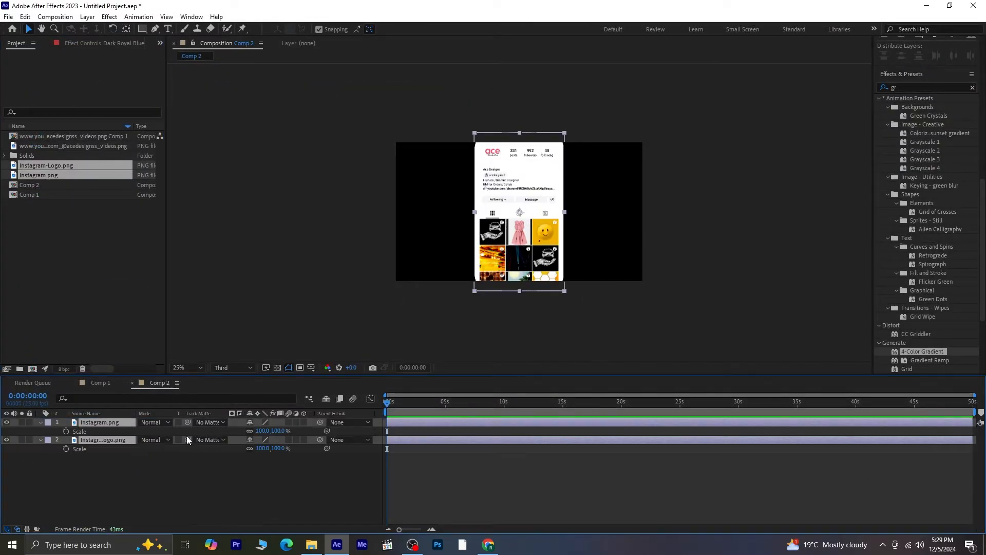
pyautogui.moveTo(272, 431); pyautogui.dragTo(263, 435)
pyautogui.click(254, 485)
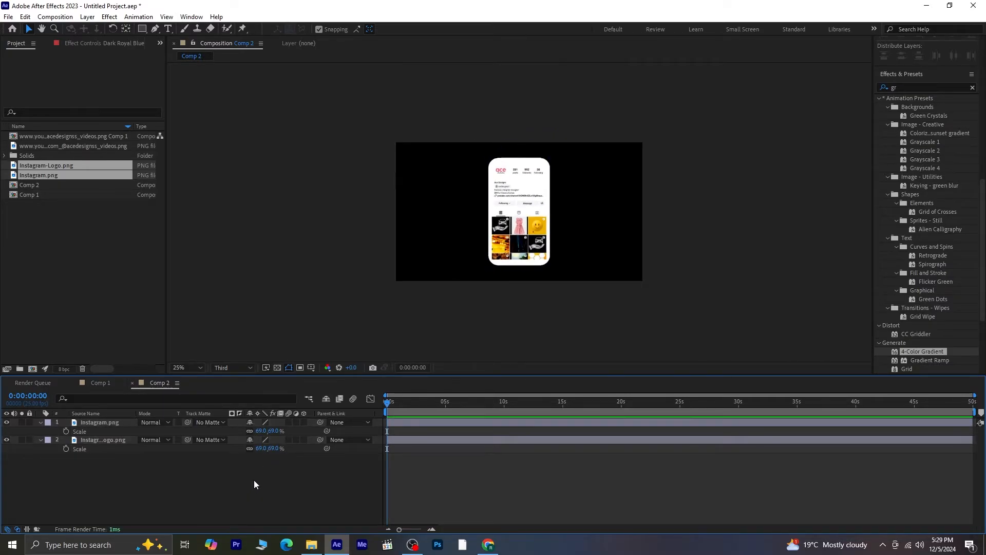
# - Collapse the layer properties and add a new Null Object layer to Comp 2
pyautogui.click(97, 431)
pyautogui.click(40, 422)
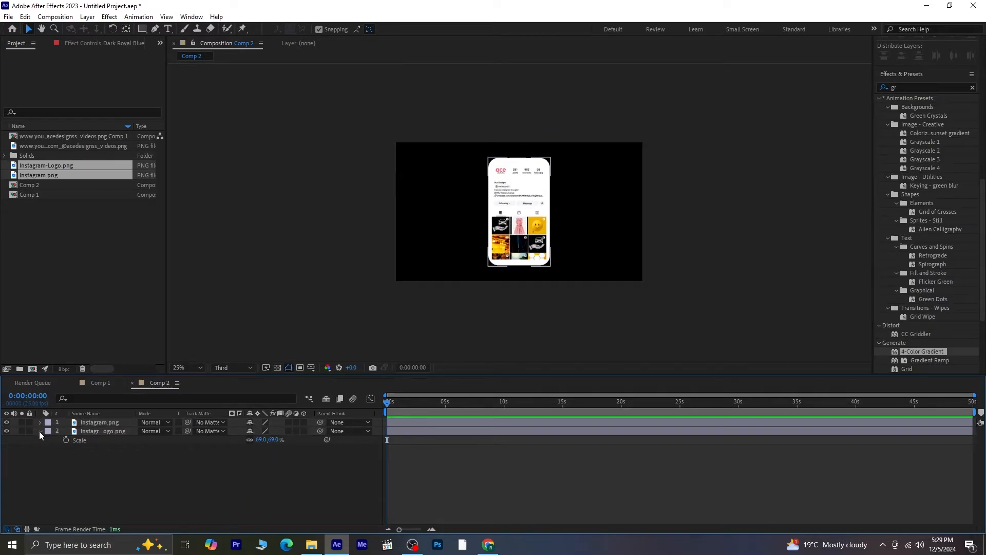
pyautogui.click(40, 431)
pyautogui.rightClick(158, 467)
pyautogui.moveTo(238, 343)
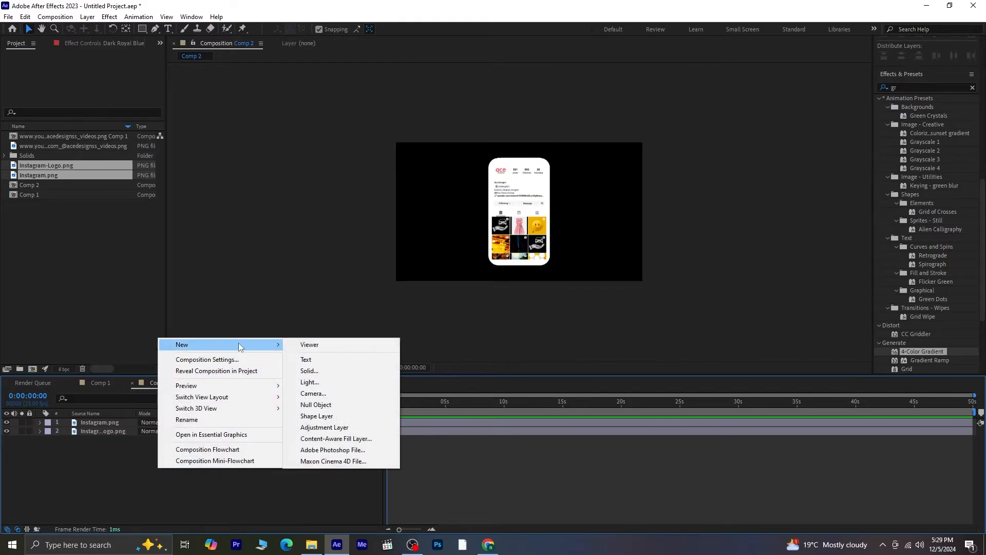
pyautogui.click(338, 406)
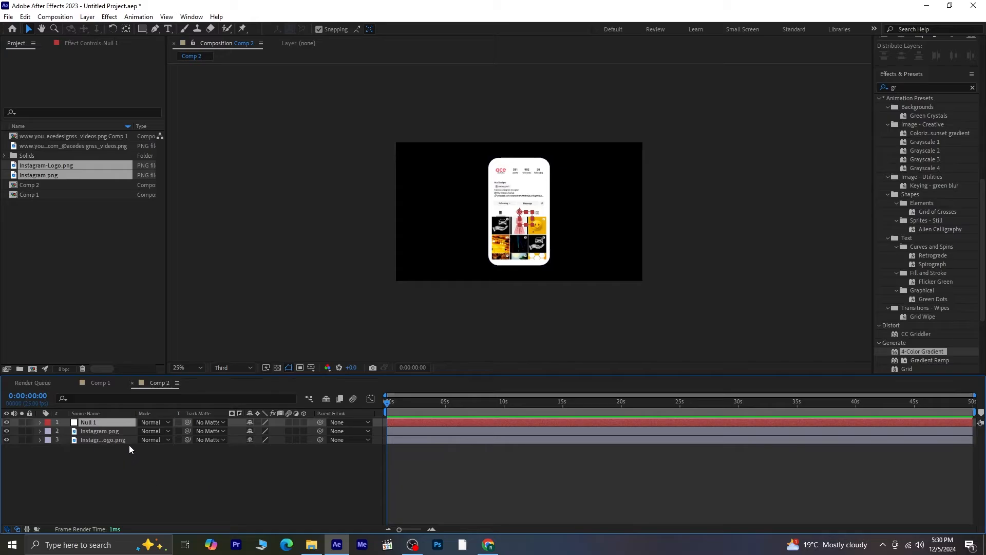
# - Parent both Instagram layers to Null 1
pyautogui.click(118, 432)
pyautogui.keyDown('shift'); pyautogui.click(118, 437); pyautogui.keyUp('shift')
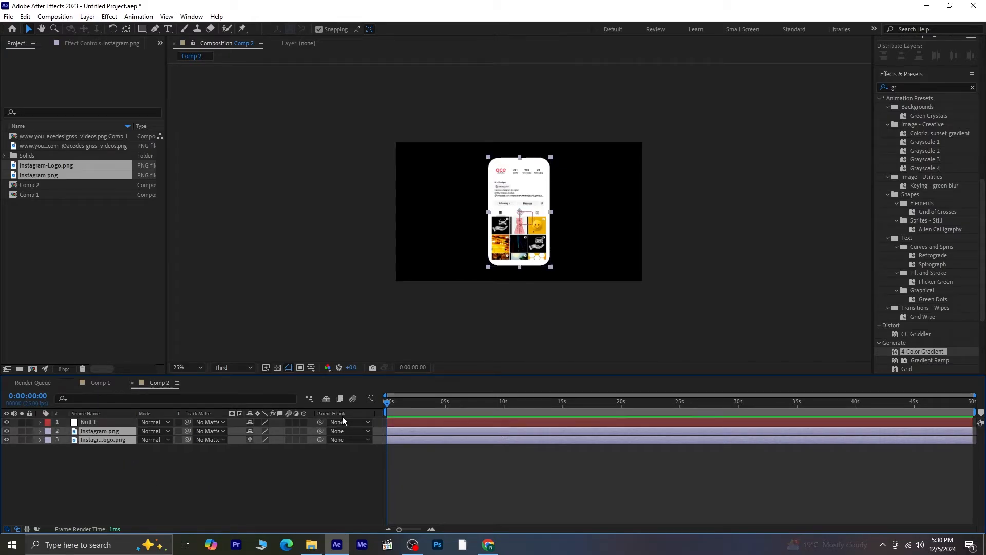
pyautogui.moveTo(320, 430); pyautogui.dragTo(82, 423)
pyautogui.click(82, 422)
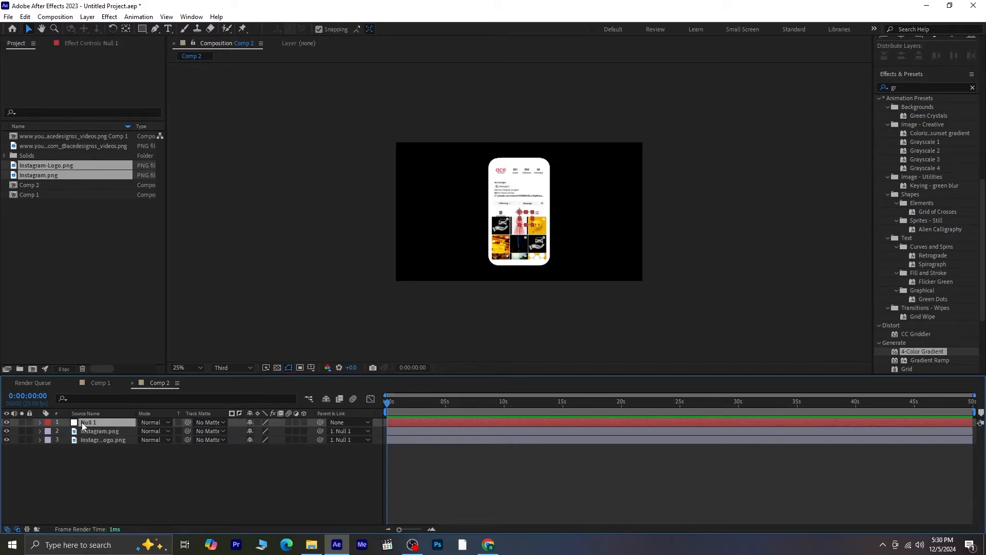
# - Turn on 3D for the null and both Instagram layers
pyautogui.click(303, 422)
pyautogui.click(303, 432)
pyautogui.click(303, 440)
pyautogui.click(288, 482)
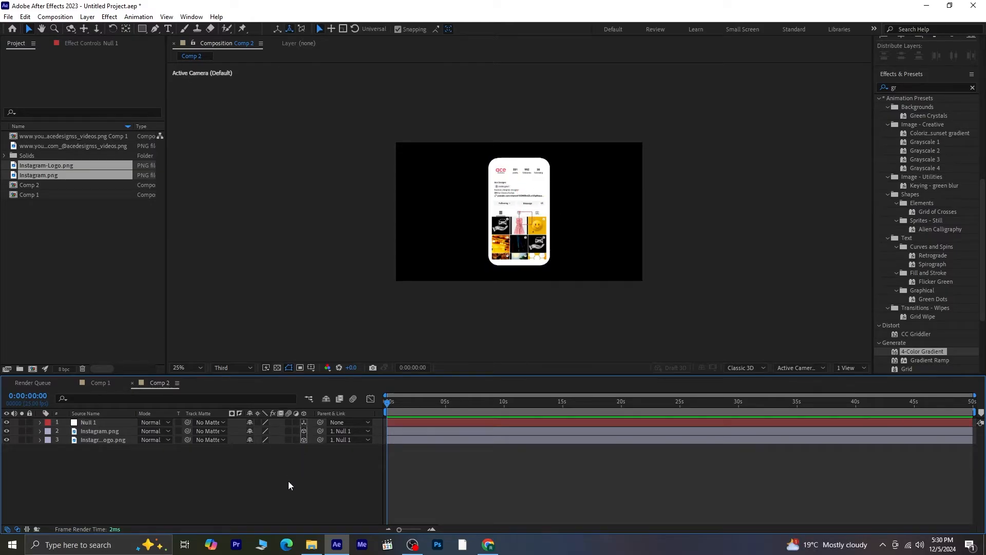
# - Set a Y Rotation keyframe of 0° on Null 1 at the start of the timeline
pyautogui.click(105, 423)
pyautogui.press('p')
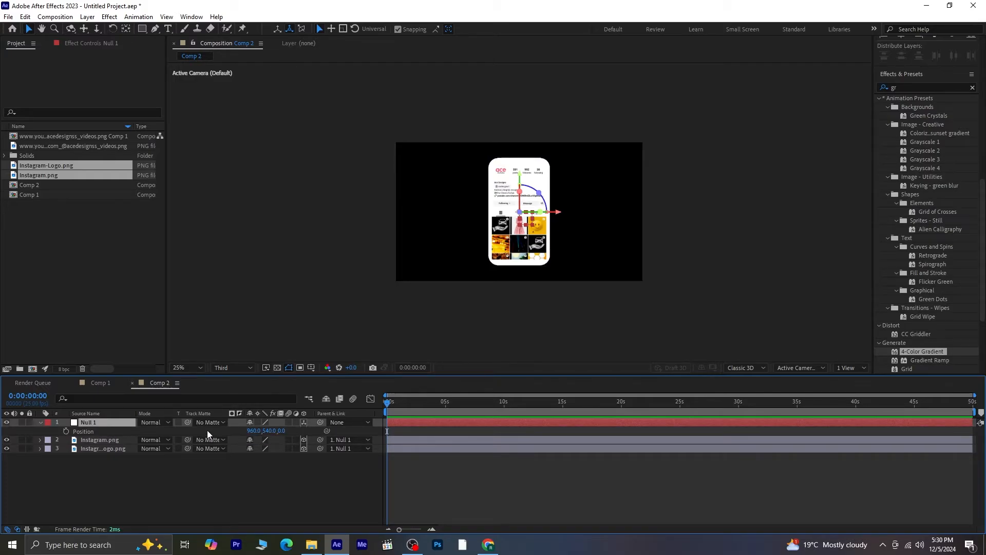
pyautogui.press('r')
pyautogui.press('r')
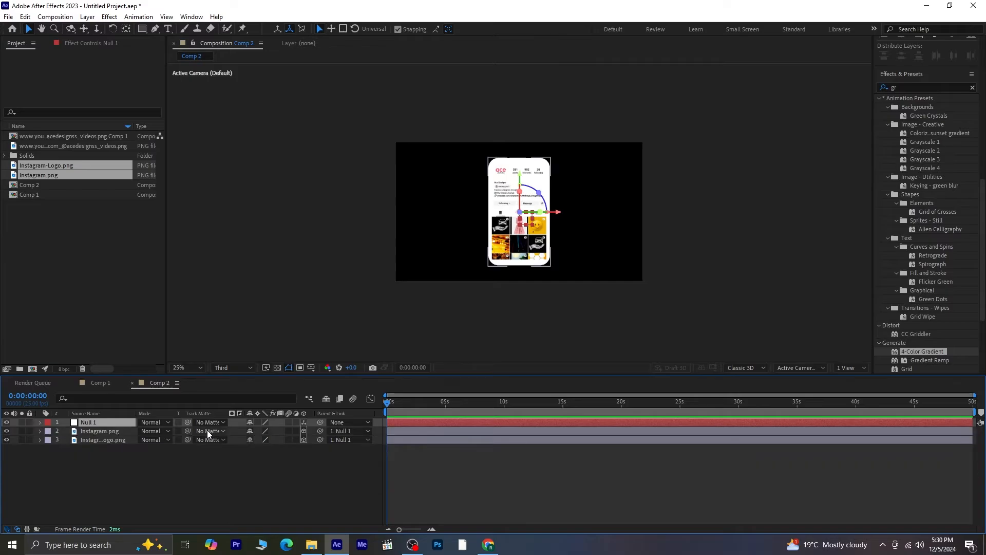
pyautogui.press('r')
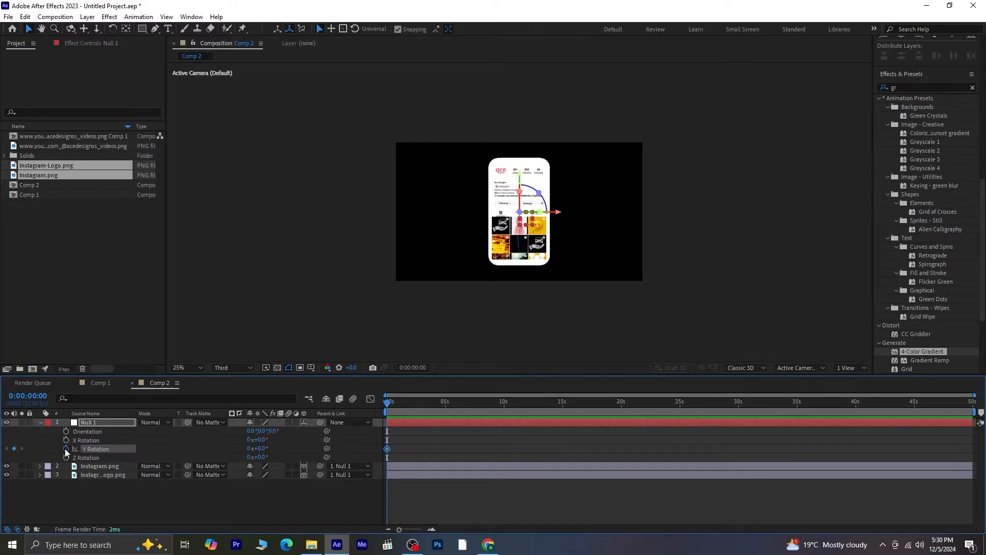
pyautogui.press('r')
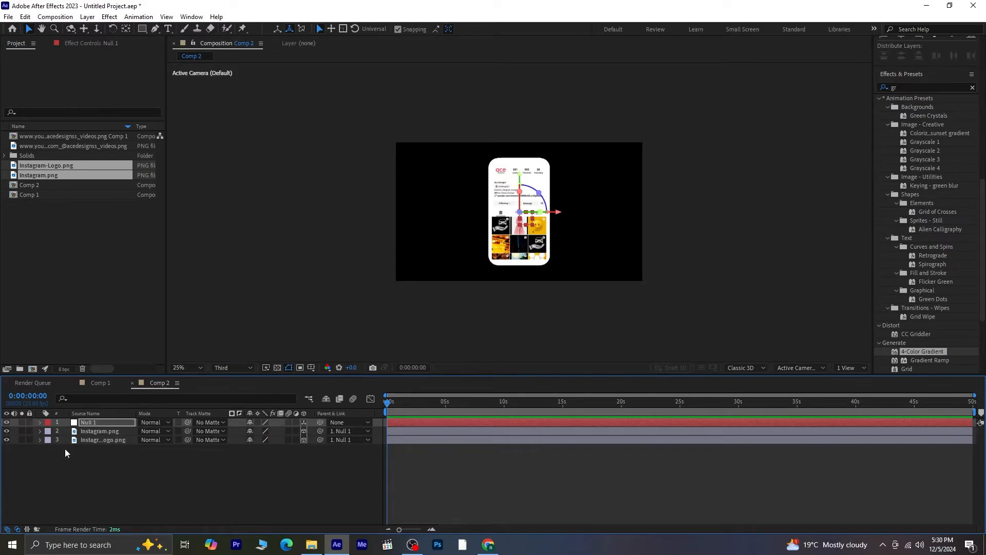
pyautogui.press('u')
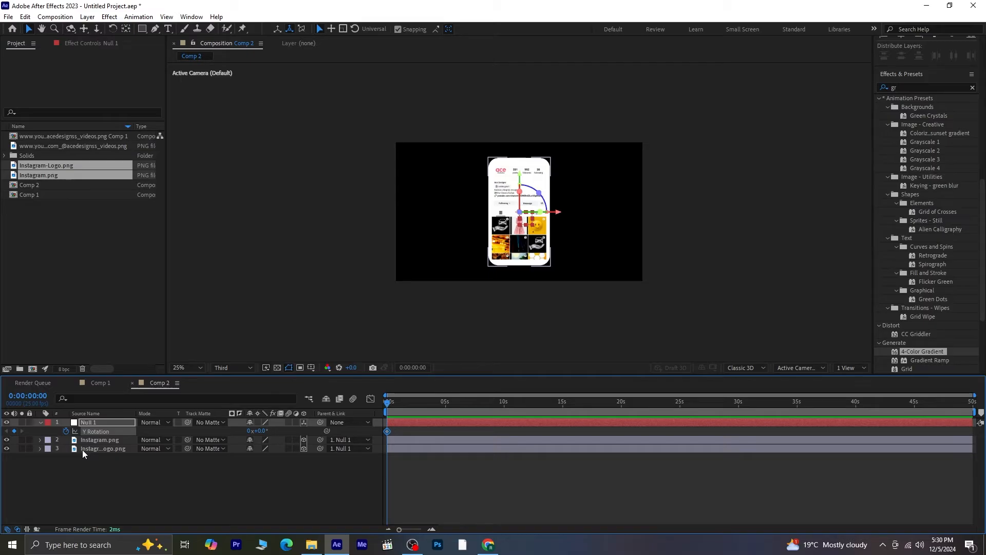
# - At 0:00:01:09, set Null 1's Y Rotation to 180°
pyautogui.press('space')
pyautogui.moveTo(401, 403); pyautogui.dragTo(407, 403)
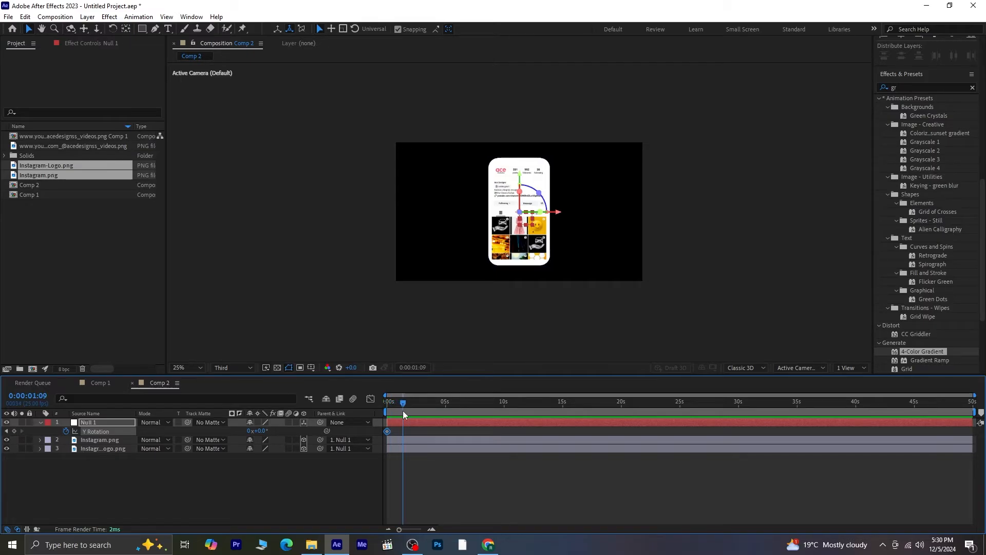
pyautogui.moveTo(257, 431); pyautogui.dragTo(355, 438)
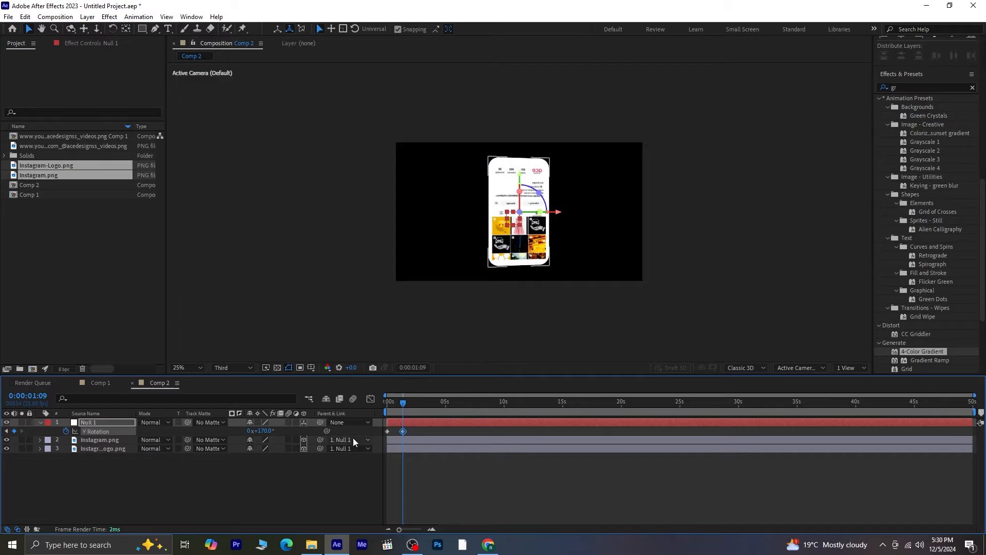
pyautogui.click(271, 432)
pyautogui.write('180')
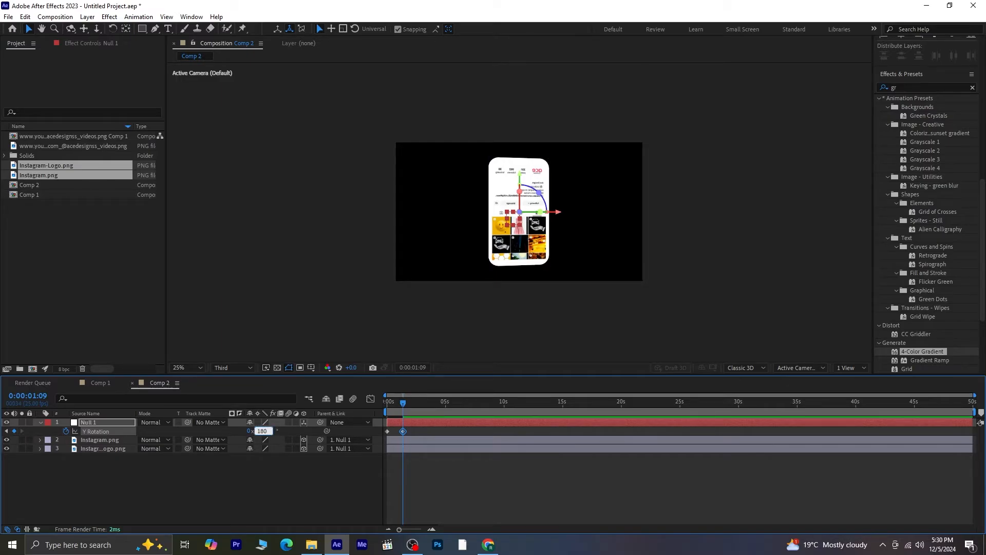
pyautogui.press('Return')
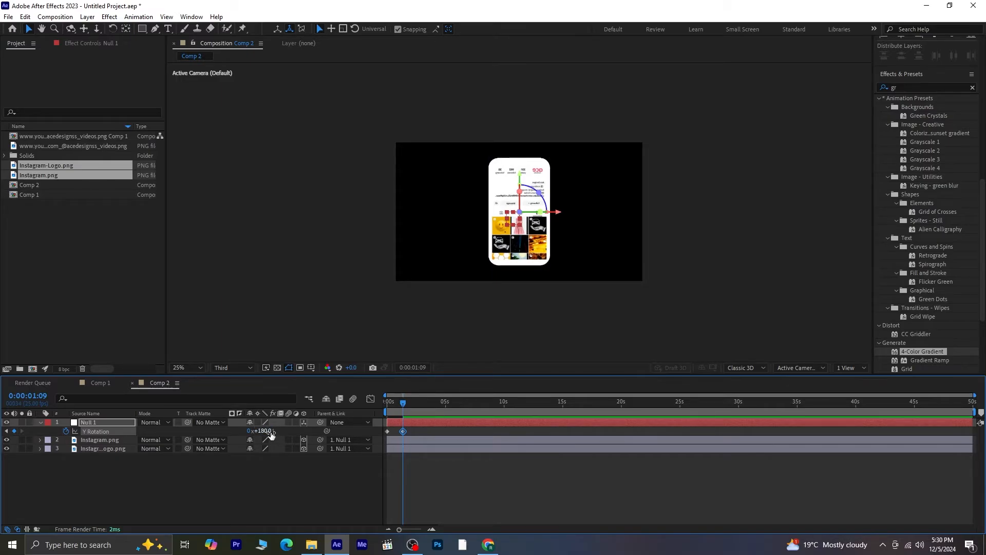
# - Return to the start and set Instagram.png's Z position to 1
pyautogui.click(73, 473)
pyautogui.moveTo(399, 401); pyautogui.dragTo(375, 406)
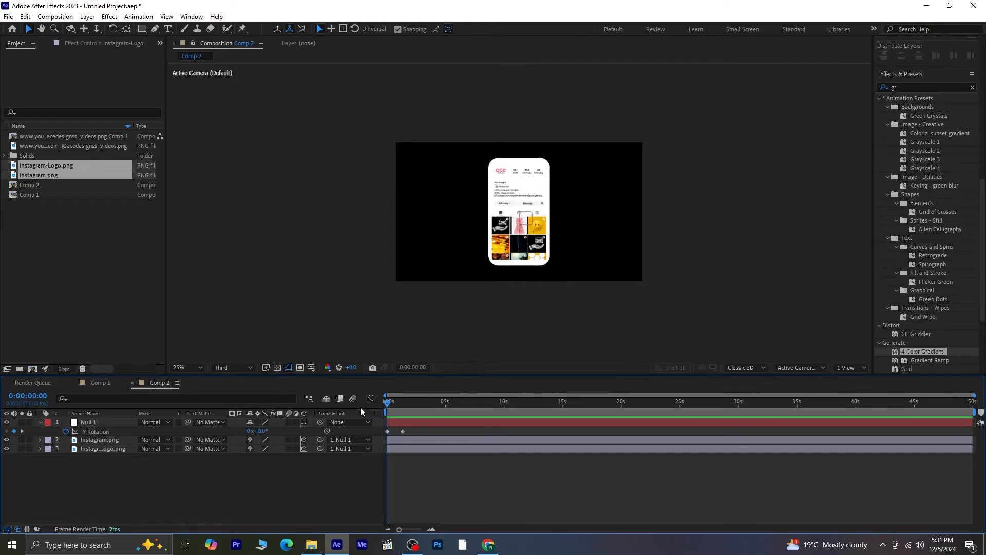
pyautogui.click(97, 440)
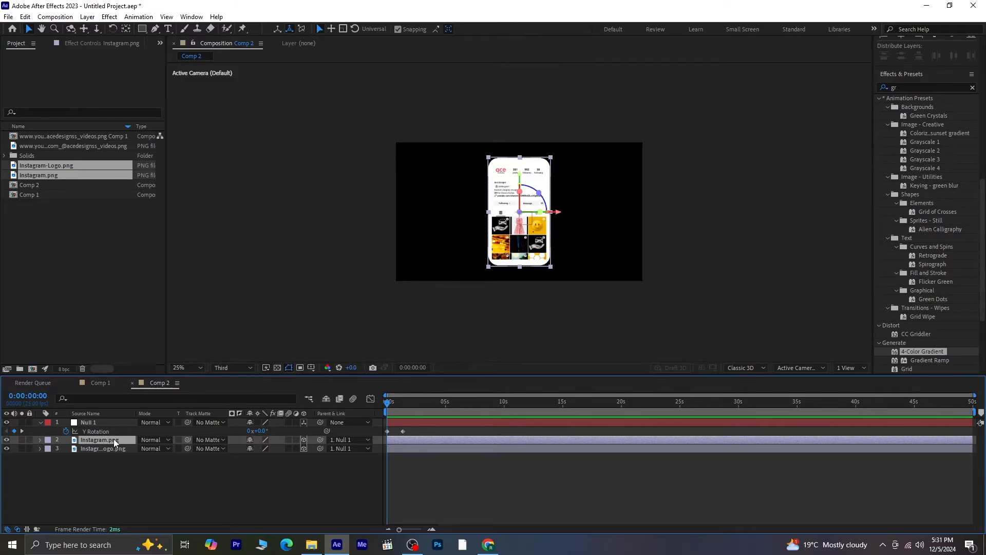
pyautogui.press('p')
pyautogui.click(274, 448)
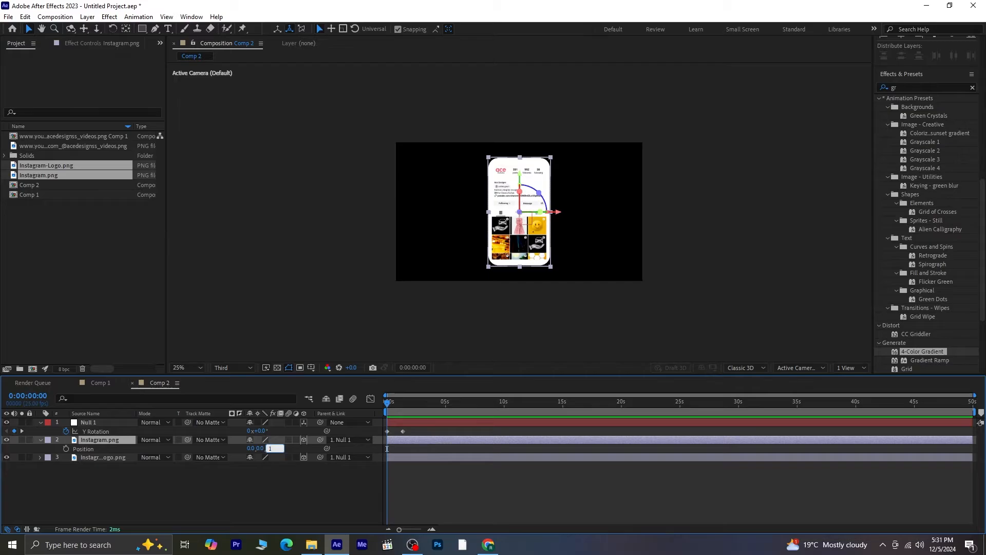
pyautogui.click(285, 485)
# - Preview the flip animation and collapse the Instagram.png layer
pyautogui.press('space')
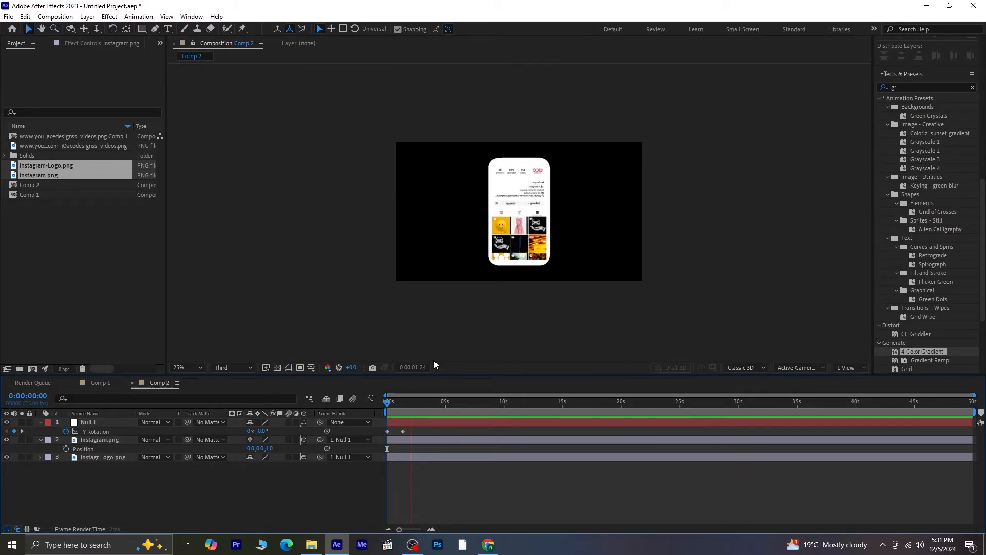
pyautogui.press('space')
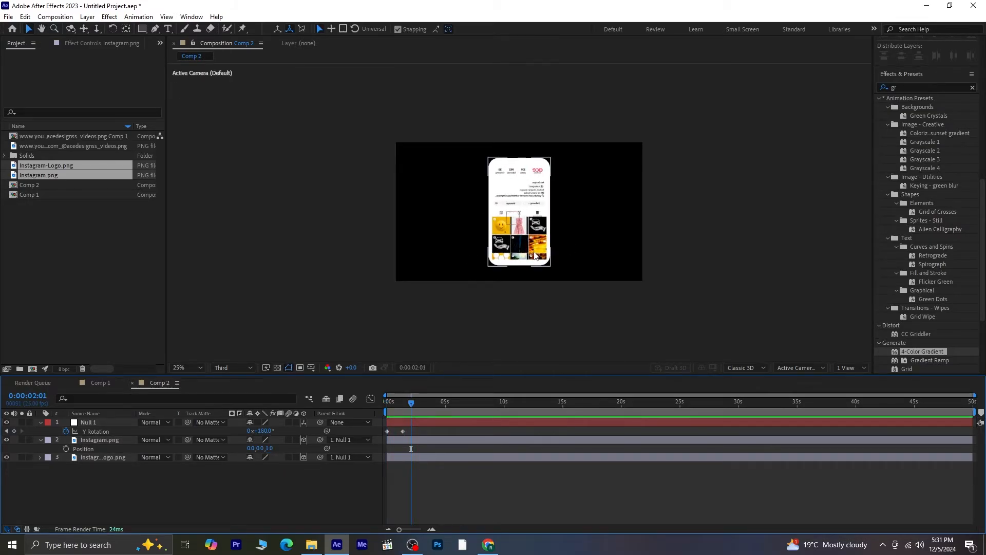
pyautogui.click(40, 440)
pyautogui.click(109, 442)
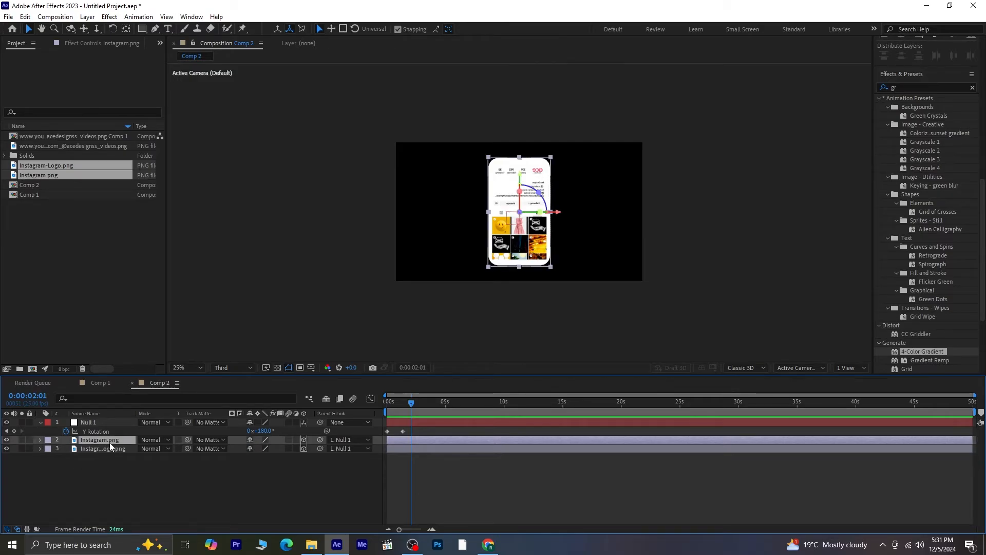
# - Flip the Instagram.png layer horizontally and preview the flip animation
pyautogui.rightClick(110, 443)
pyautogui.moveTo(190, 183)
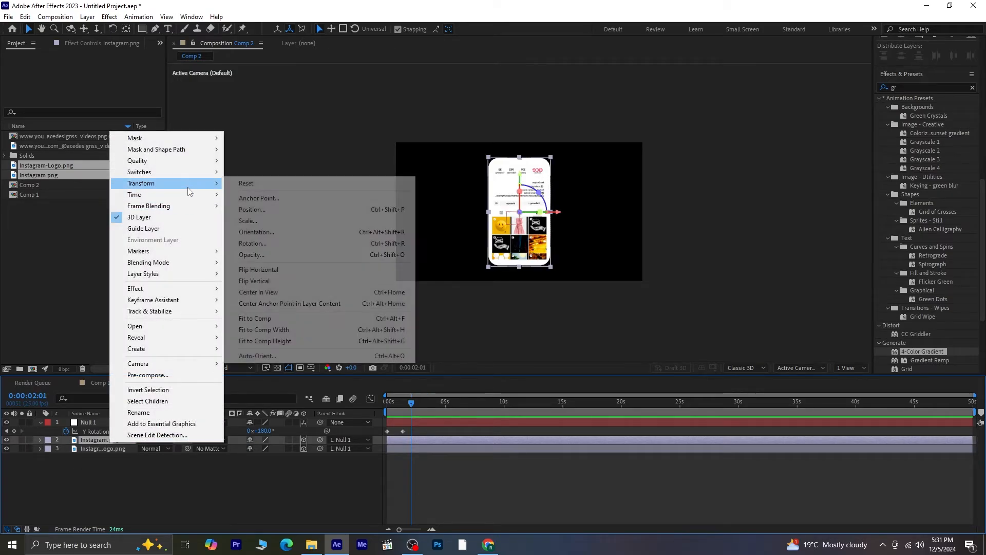
pyautogui.click(277, 270)
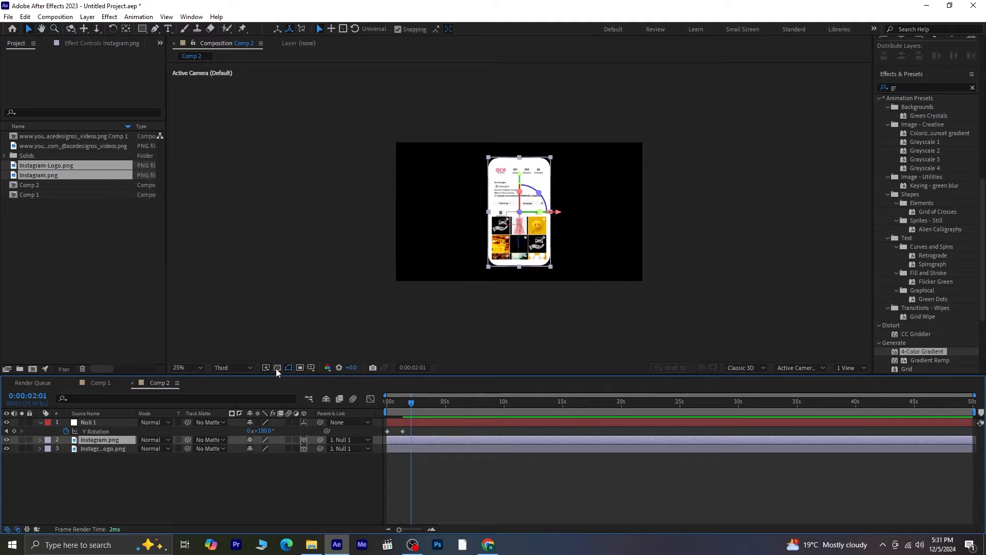
pyautogui.press('space')
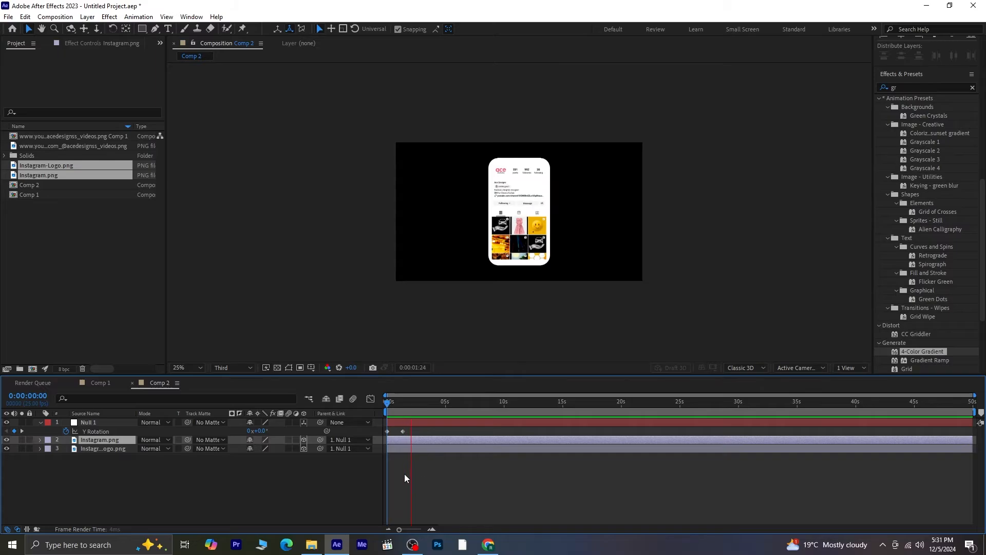
pyautogui.press('space')
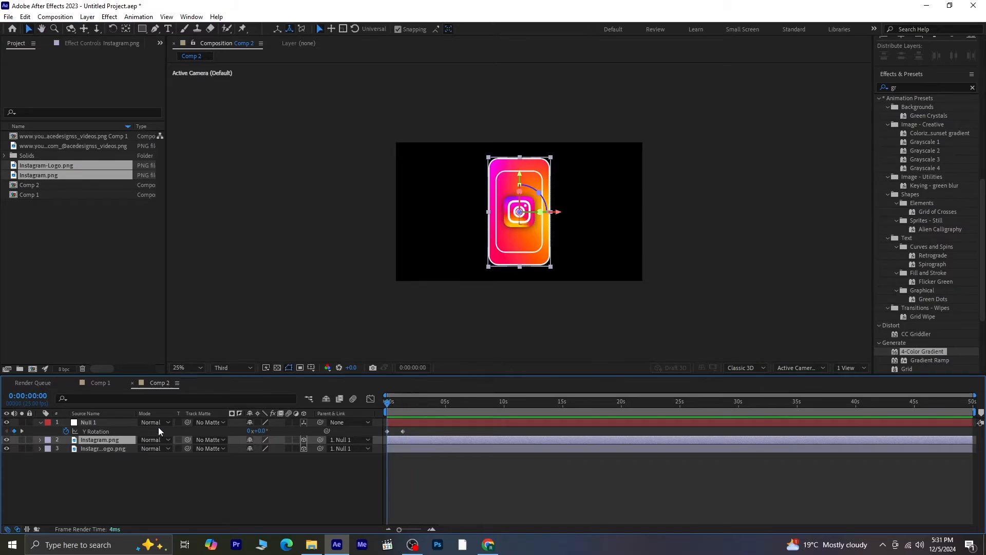
pyautogui.press('space')
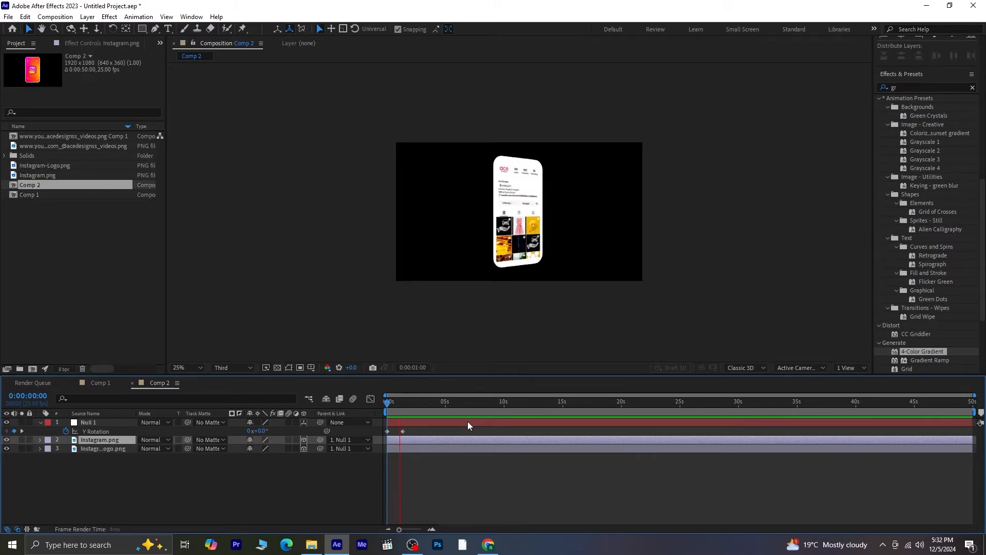
pyautogui.press('space')
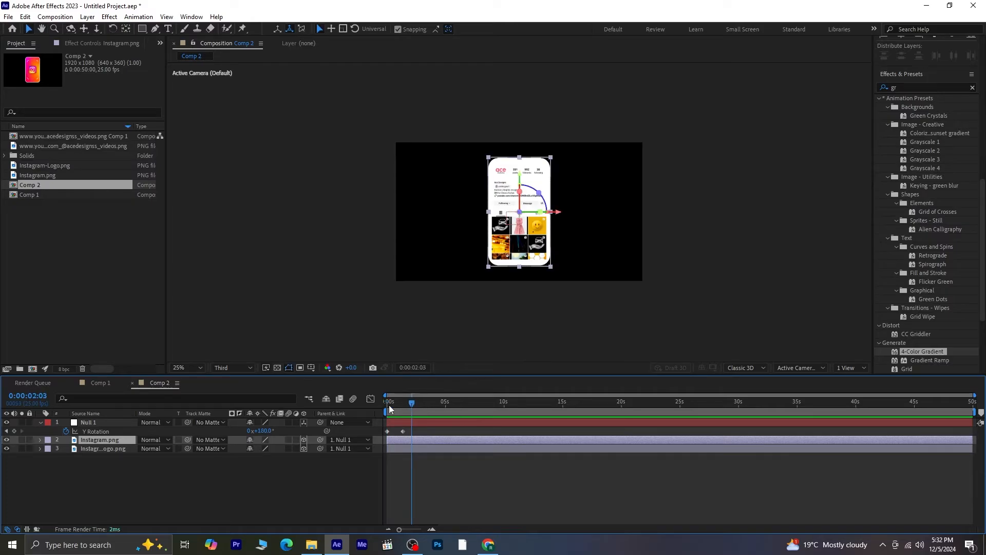
# - Move Null 1's two Y Rotation keyframes so the flip starts at about 4 seconds, and preview it
pyautogui.click(390, 405)
pyautogui.moveTo(414, 429); pyautogui.dragTo(386, 434)
pyautogui.press('=')
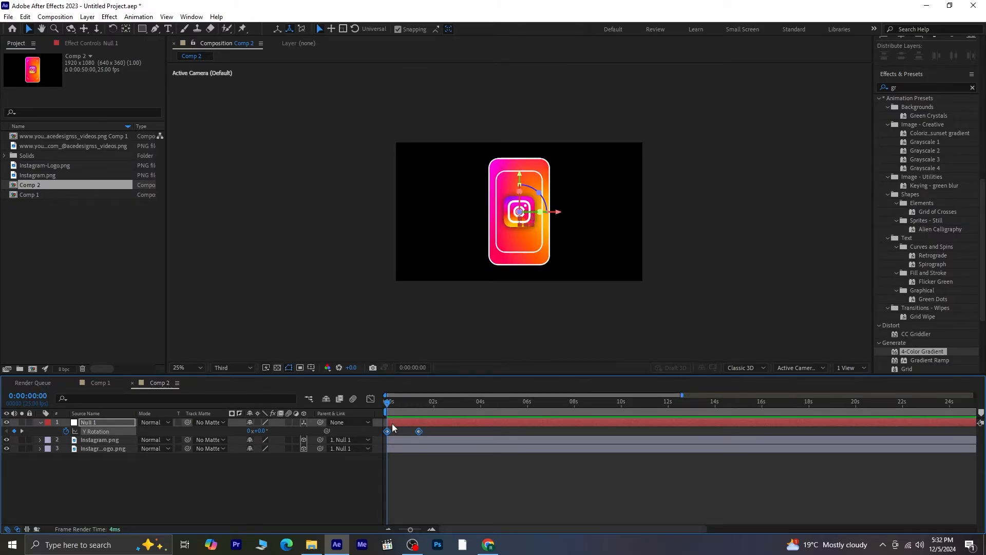
pyautogui.moveTo(387, 430); pyautogui.dragTo(485, 435)
pyautogui.press('space')
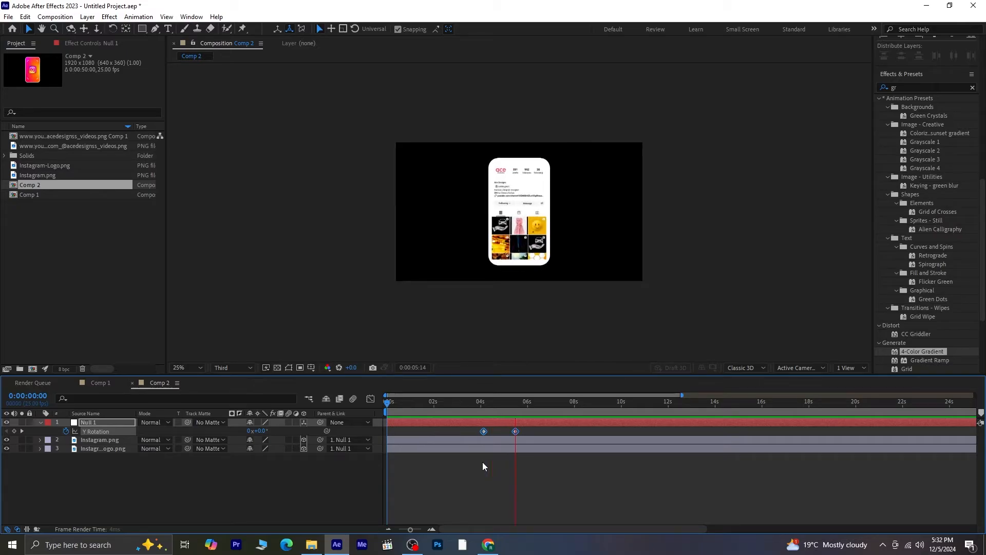
pyautogui.press('space')
# - Add Comp 2 into Comp 1 starting around 4 seconds and make it a 3D layer
pyautogui.click(93, 385)
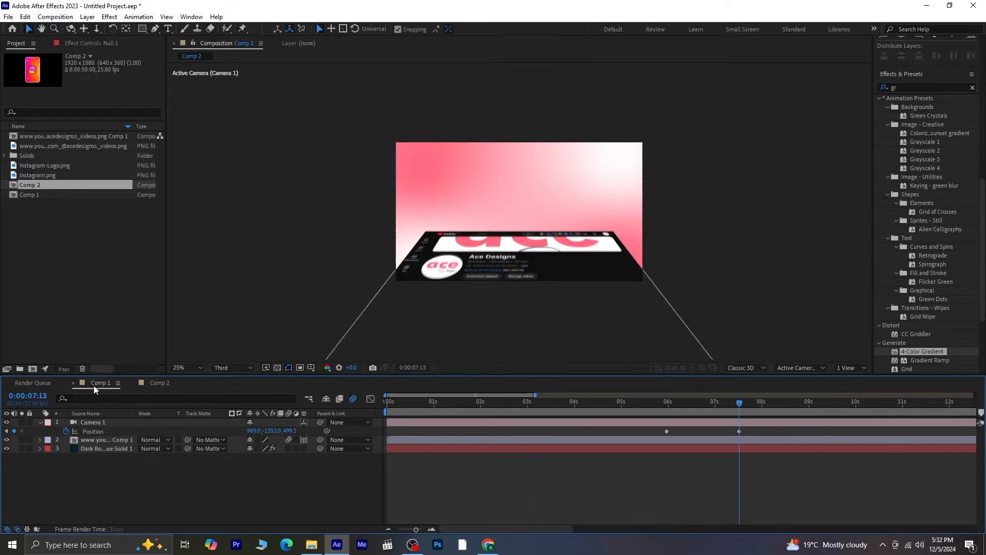
pyautogui.moveTo(54, 183); pyautogui.dragTo(97, 424)
pyautogui.moveTo(540, 422); pyautogui.dragTo(855, 418)
pyautogui.click(722, 404)
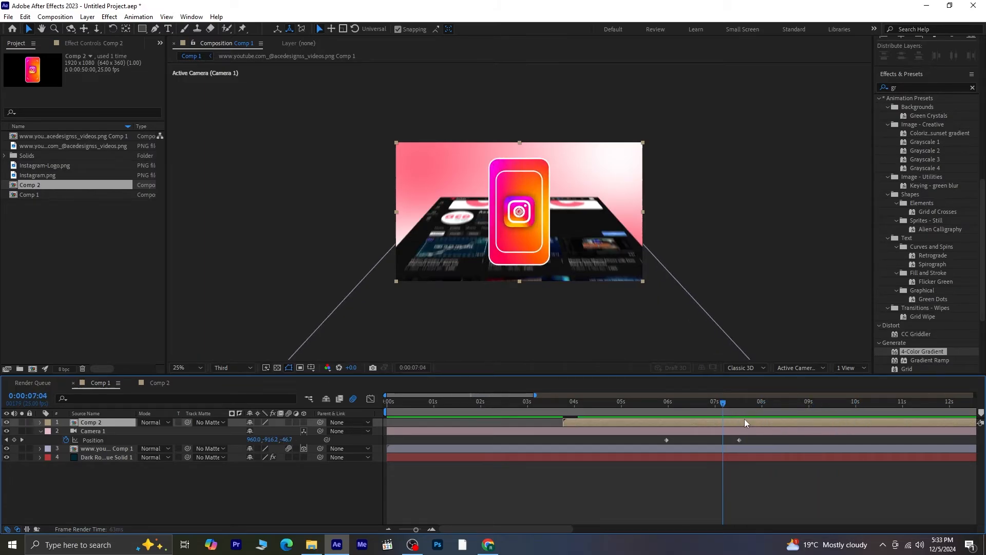
pyautogui.press('space')
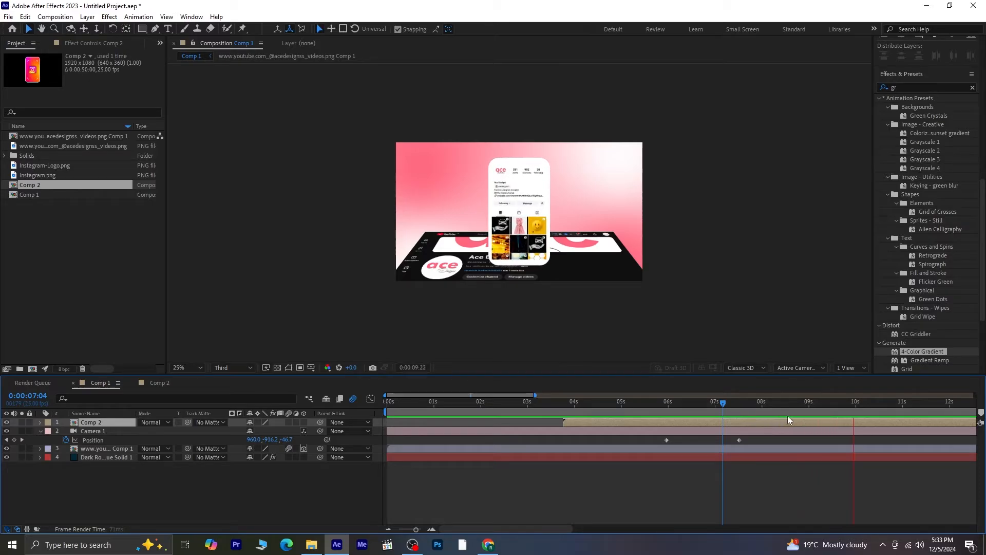
pyautogui.press('space')
pyautogui.moveTo(858, 407); pyautogui.dragTo(753, 411)
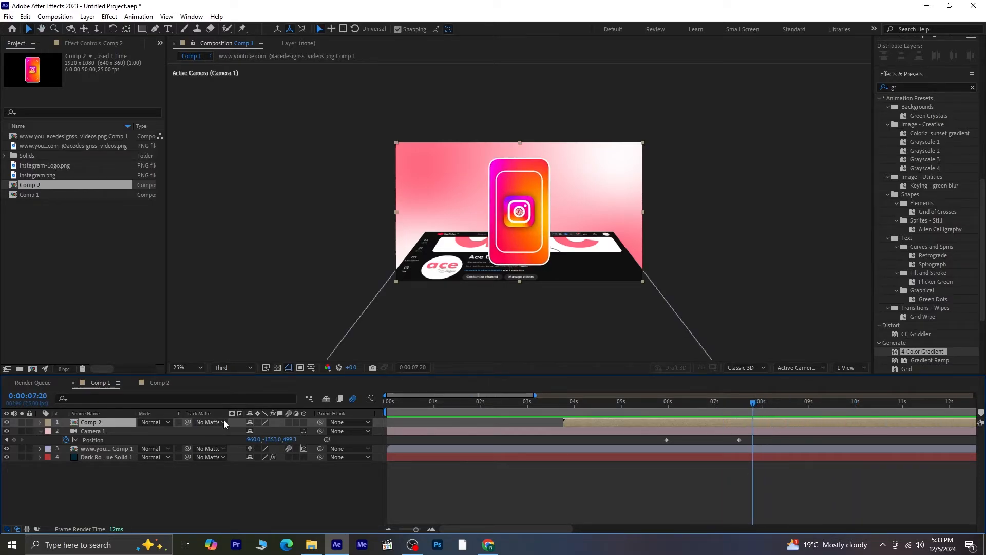
pyautogui.click(303, 422)
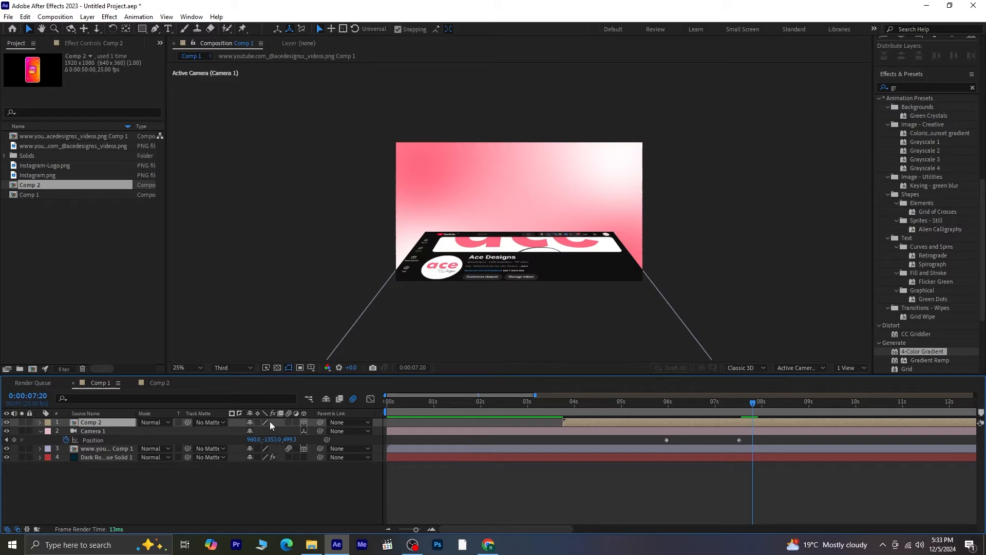
# - In Custom View 1, move the Comp 2 layer up above the YouTube page
pyautogui.click(797, 369)
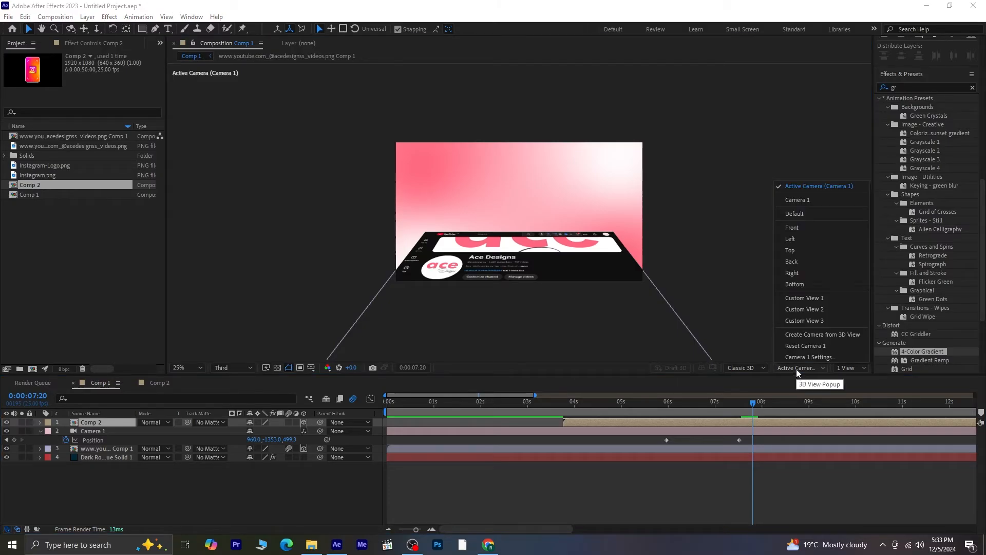
pyautogui.click(805, 298)
pyautogui.press('p')
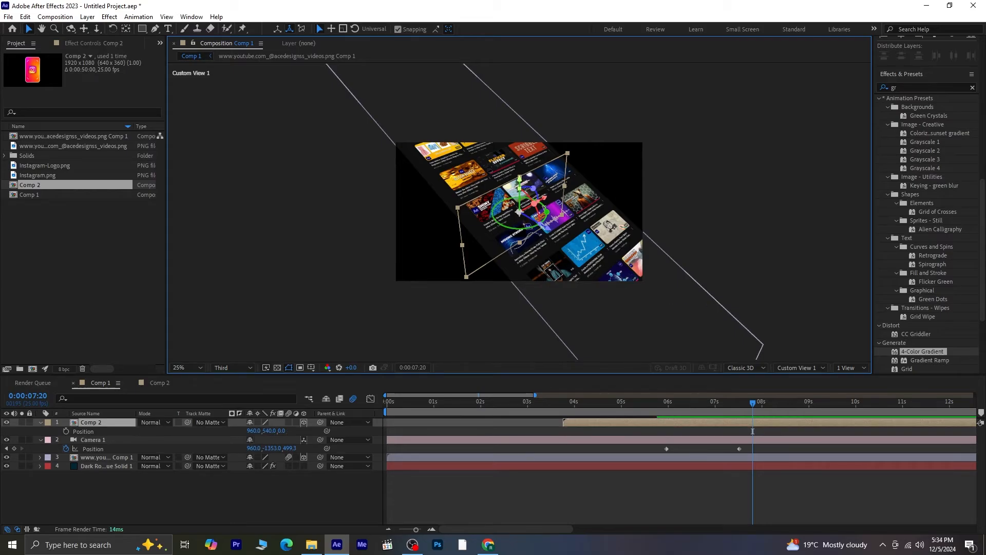
pyautogui.press('h')
pyautogui.moveTo(525, 100); pyautogui.dragTo(567, 142)
pyautogui.press('v')
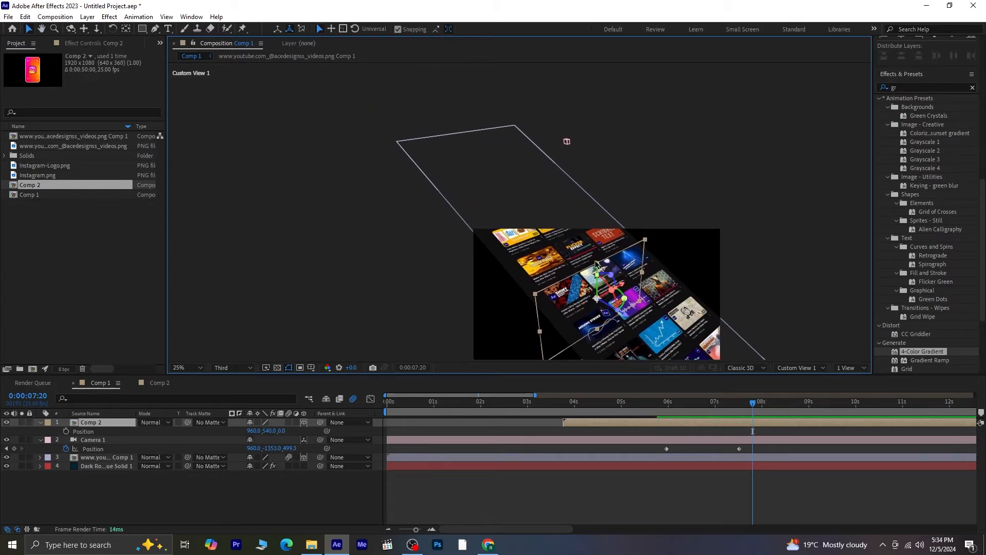
pyautogui.moveTo(598, 267); pyautogui.dragTo(596, 194)
pyautogui.moveTo(628, 248); pyautogui.dragTo(436, 164)
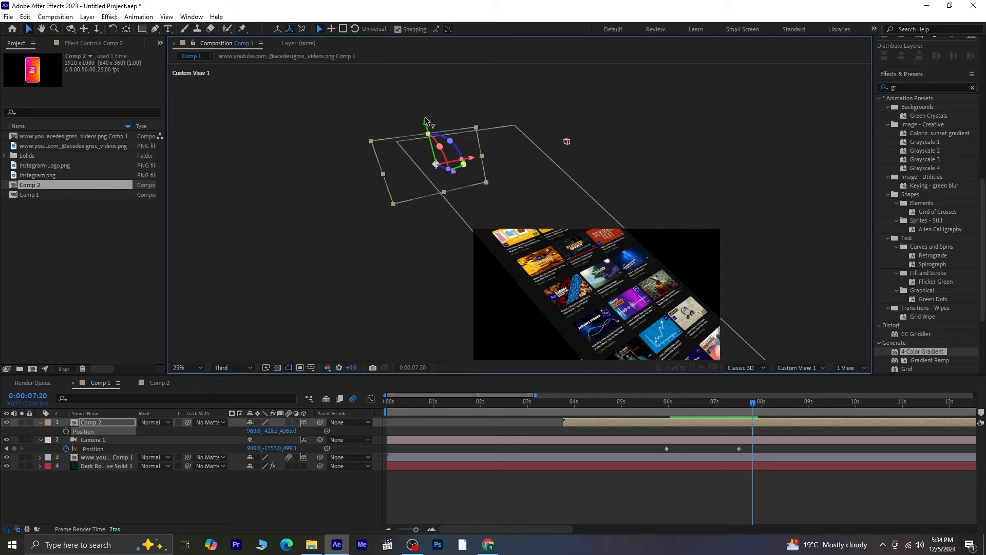
pyautogui.moveTo(425, 121); pyautogui.dragTo(411, 51)
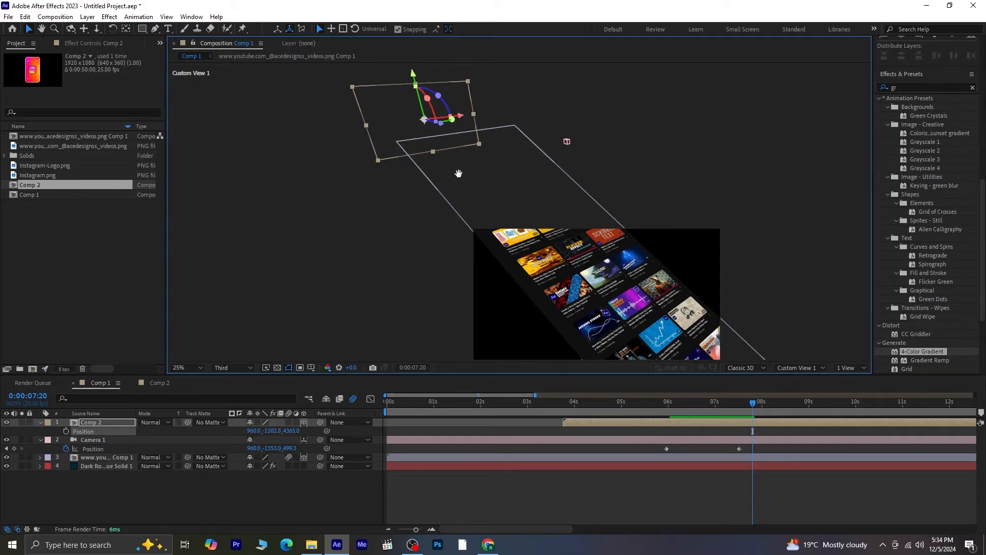
pyautogui.moveTo(459, 174); pyautogui.dragTo(440, 253)
pyautogui.moveTo(398, 153); pyautogui.dragTo(393, 132)
pyautogui.moveTo(438, 177); pyautogui.dragTo(467, 181)
# - Back in the active camera view, position Comp 2 at about 934, -1515, 2459
pyautogui.click(805, 367)
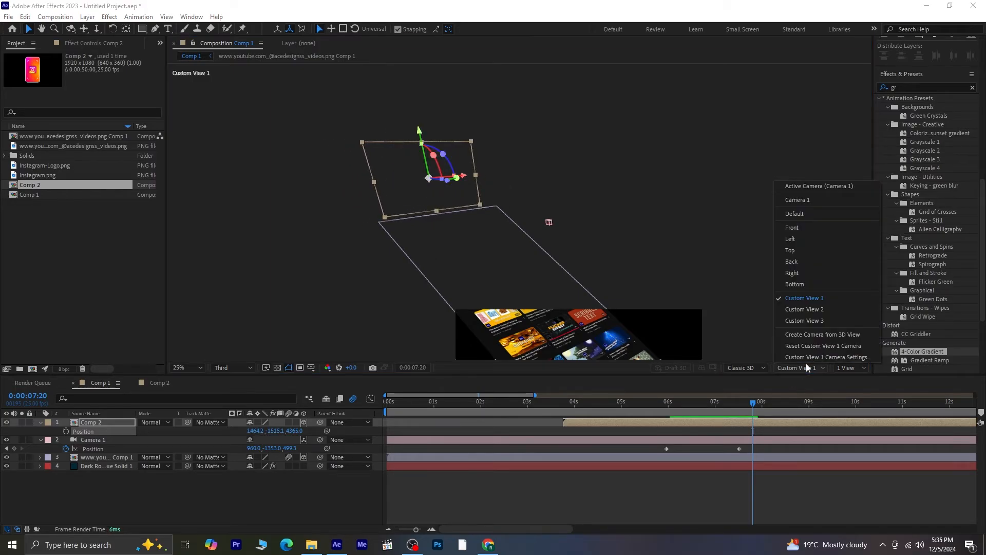
pyautogui.click(813, 188)
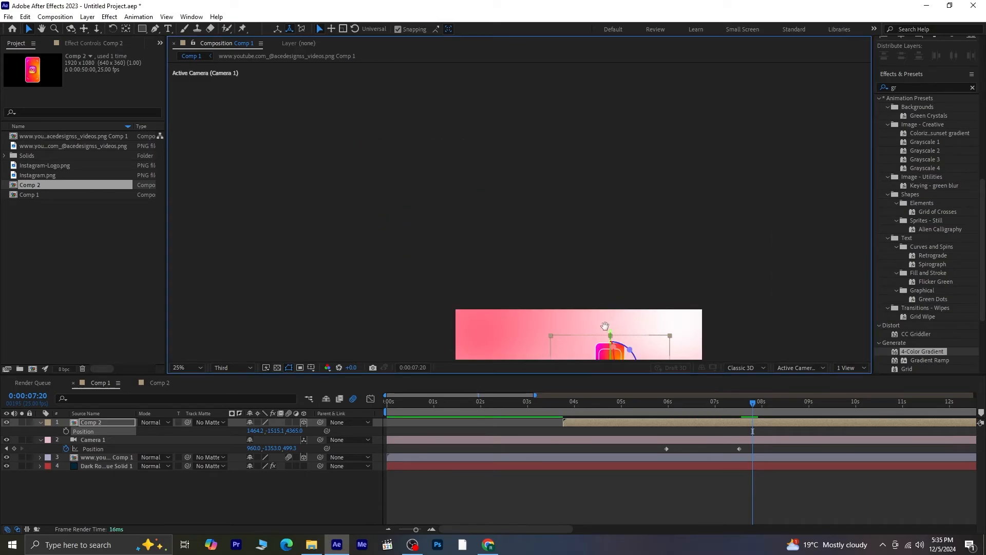
pyautogui.moveTo(605, 325); pyautogui.dragTo(539, 144)
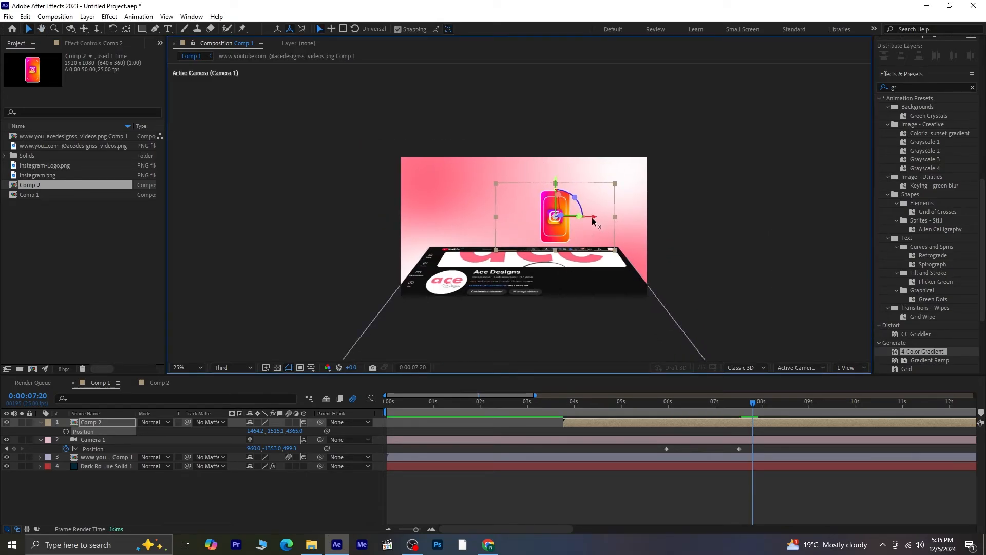
pyautogui.moveTo(595, 218); pyautogui.dragTo(558, 222)
pyautogui.moveTo(291, 433); pyautogui.dragTo(10, 444)
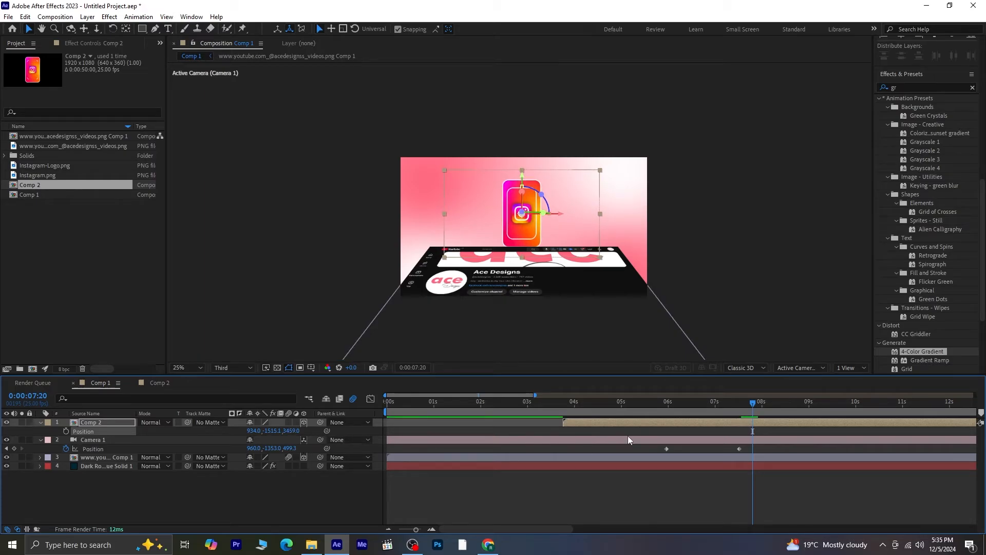
# - At 0:00:09:09, set Comp 2's Z position to 3175
pyautogui.moveTo(726, 409); pyautogui.dragTo(656, 414)
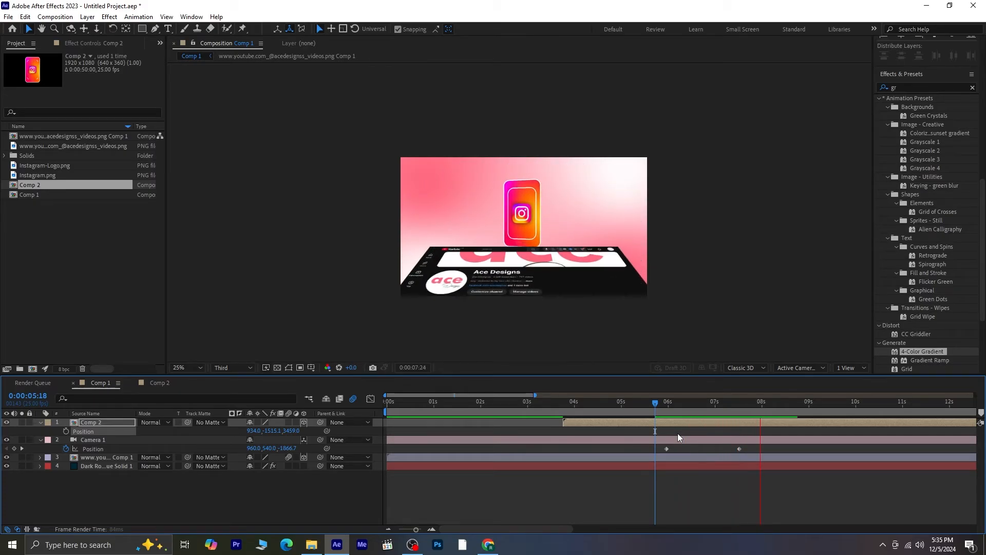
pyautogui.click(825, 404)
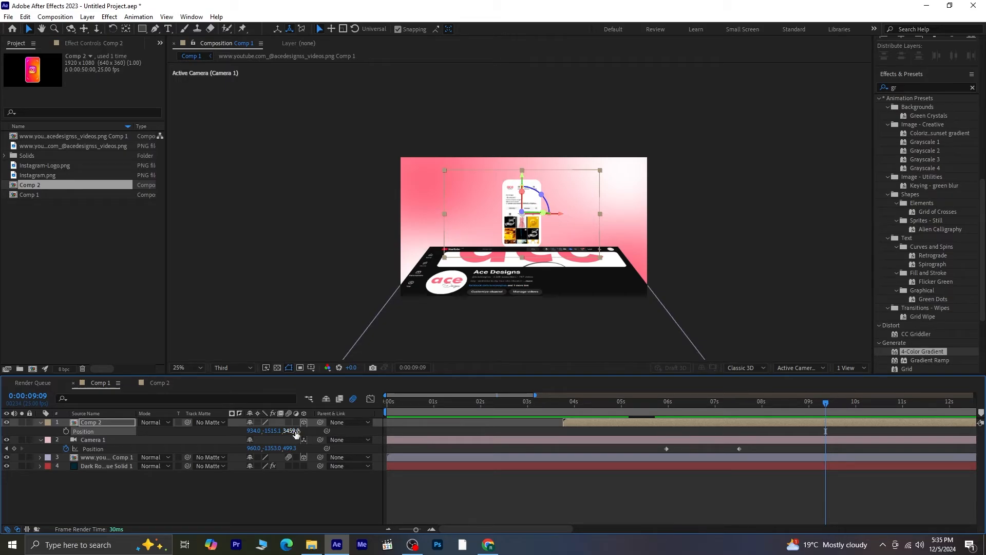
pyautogui.moveTo(286, 434); pyautogui.dragTo(148, 438)
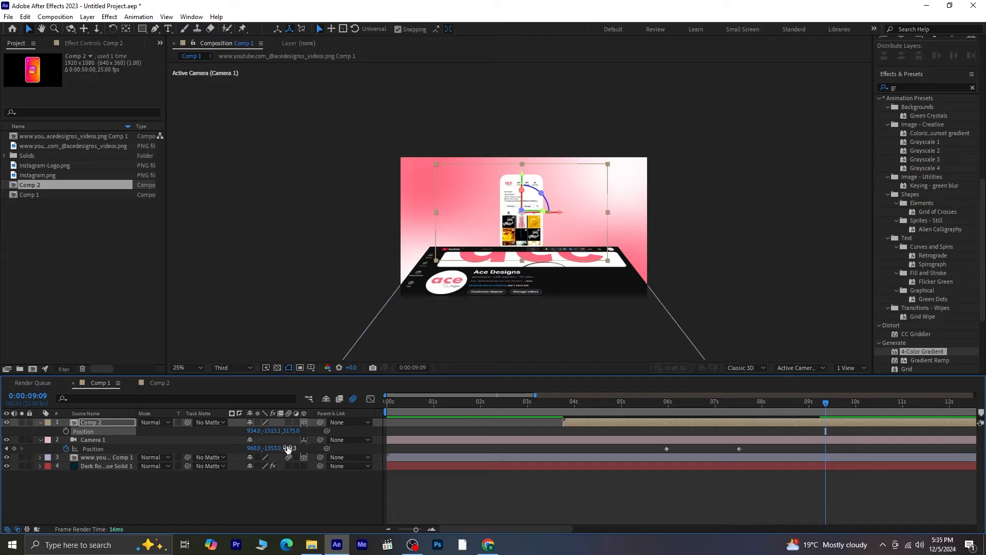
# - Add a Camera 1 position keyframe at 0:00:09:09 with Y -1569 and Z 694.3
pyautogui.moveTo(288, 448); pyautogui.dragTo(391, 449)
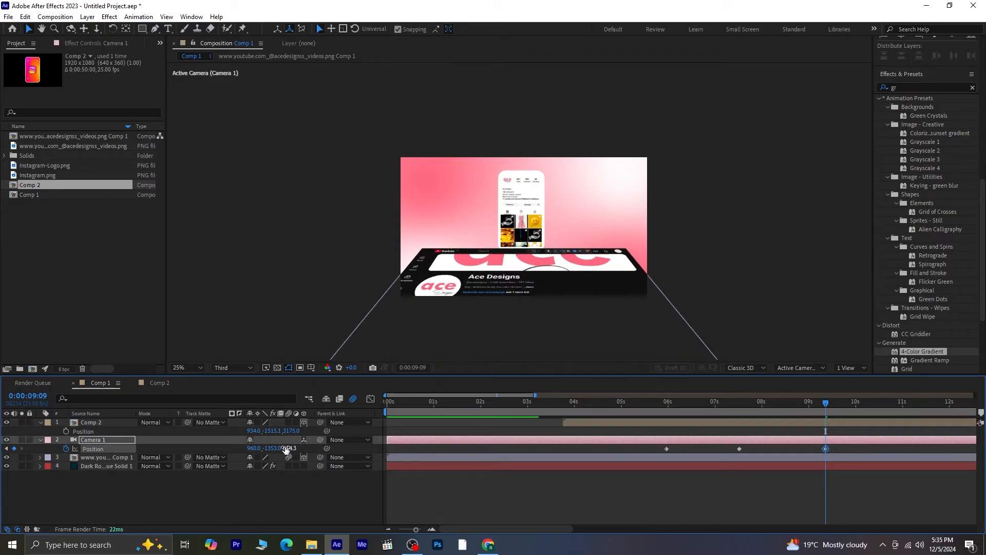
pyautogui.moveTo(273, 448); pyautogui.dragTo(162, 442)
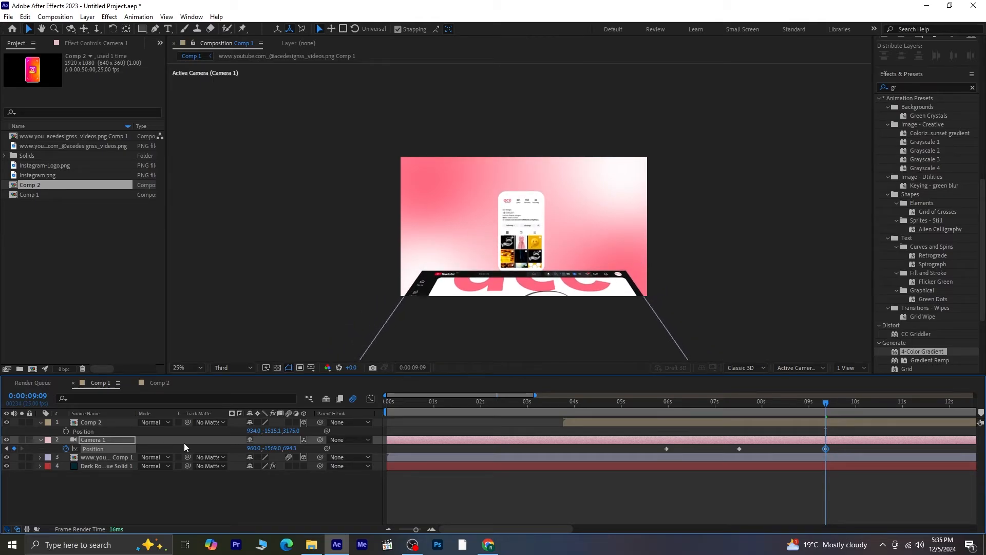
# - Set Comp 2's Y position to -1620.1 and preview the camera move
pyautogui.moveTo(292, 430); pyautogui.dragTo(211, 437)
pyautogui.moveTo(831, 416); pyautogui.dragTo(656, 426)
pyautogui.press('space')
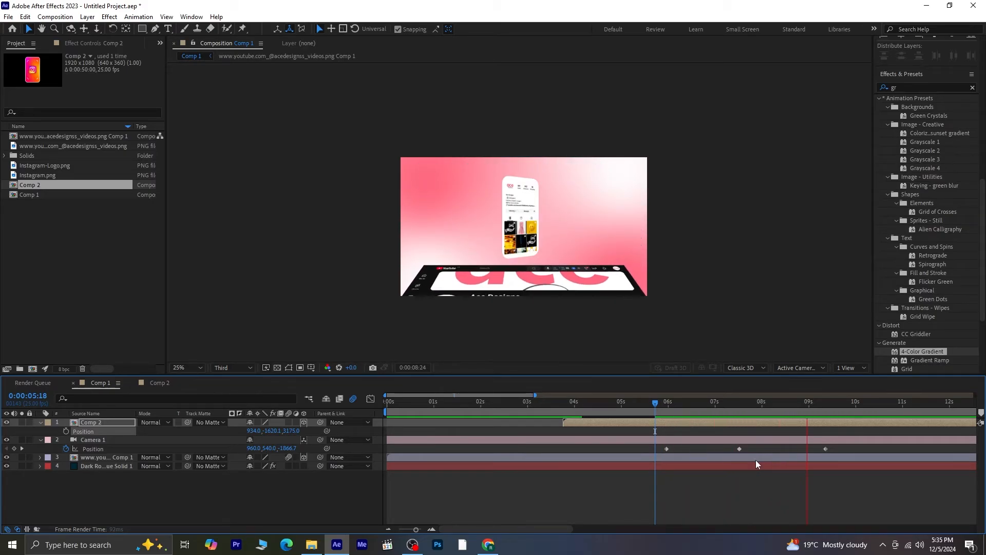
pyautogui.press('space')
# - Shift the middle Camera 1 position keyframe slightly later and preview the result
pyautogui.moveTo(738, 448); pyautogui.dragTo(749, 448)
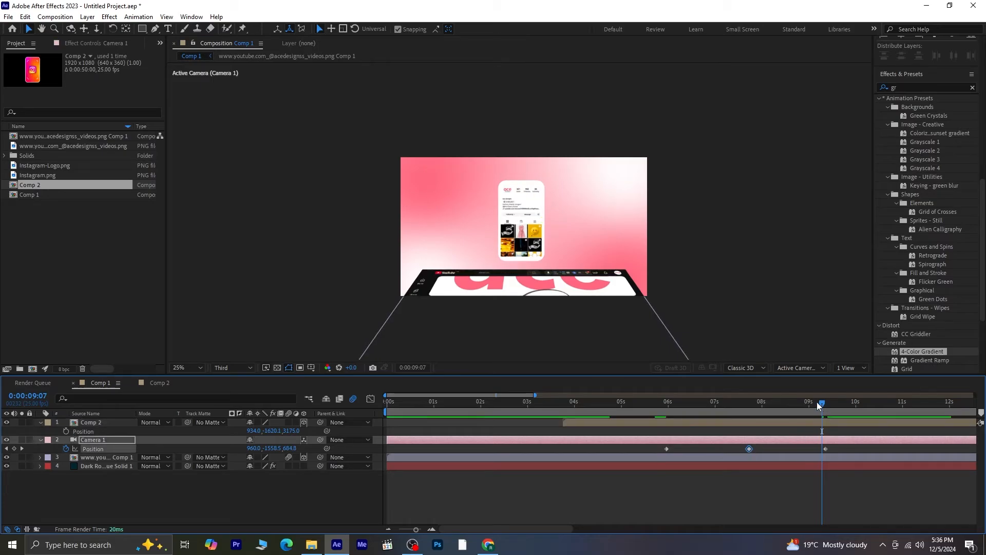
pyautogui.moveTo(817, 402); pyautogui.dragTo(685, 420)
pyautogui.press('space')
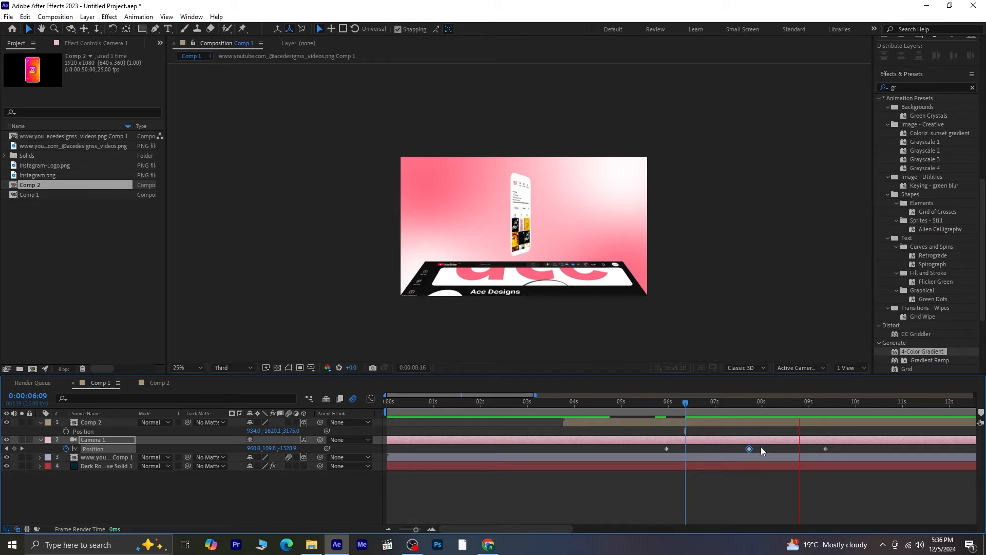
pyautogui.press('space')
pyautogui.moveTo(868, 403); pyautogui.dragTo(841, 413)
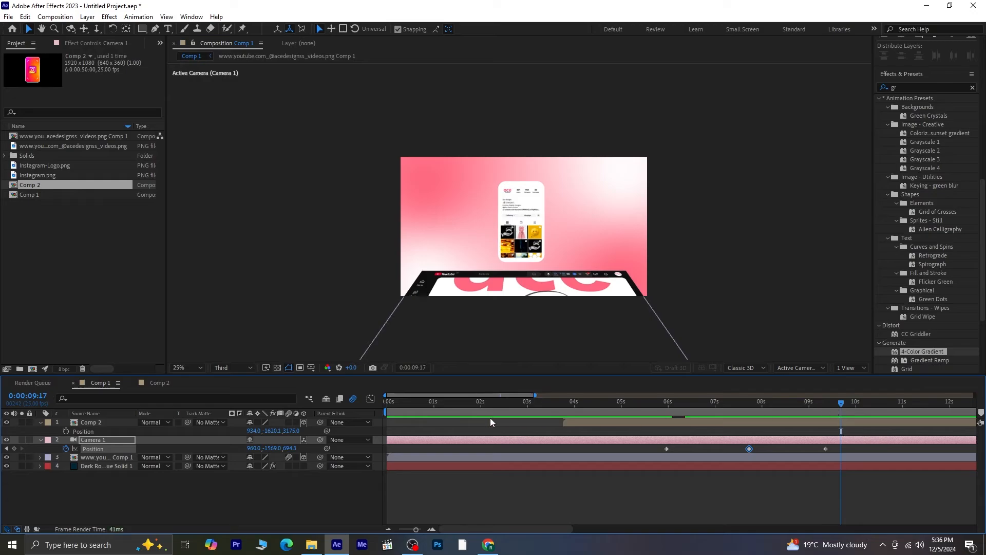
# - With safe-margin guides shown, nudge Comp 2 to centre it at about 961.9, -1581.6, 3175, then hide the guides
pyautogui.click(310, 368)
pyautogui.click(327, 381)
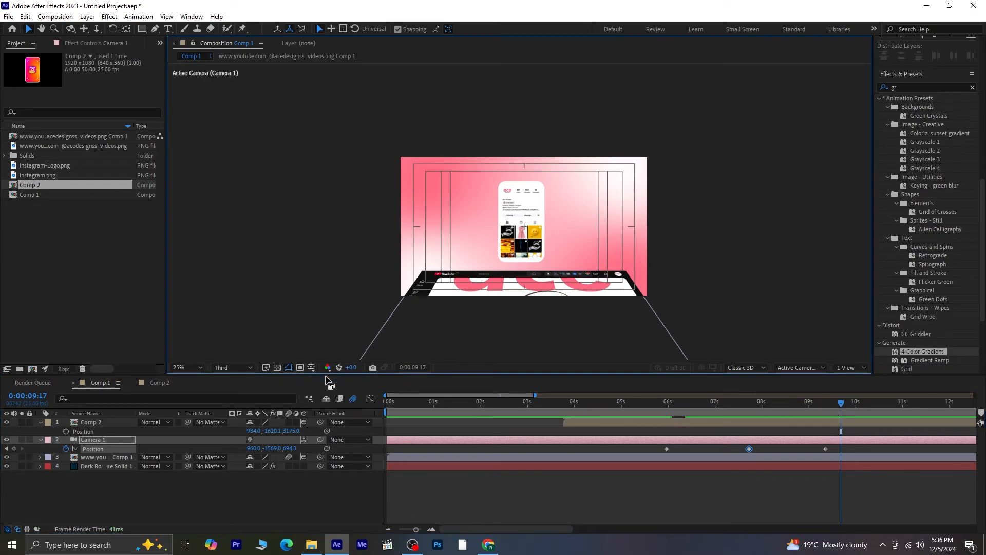
pyautogui.click(86, 423)
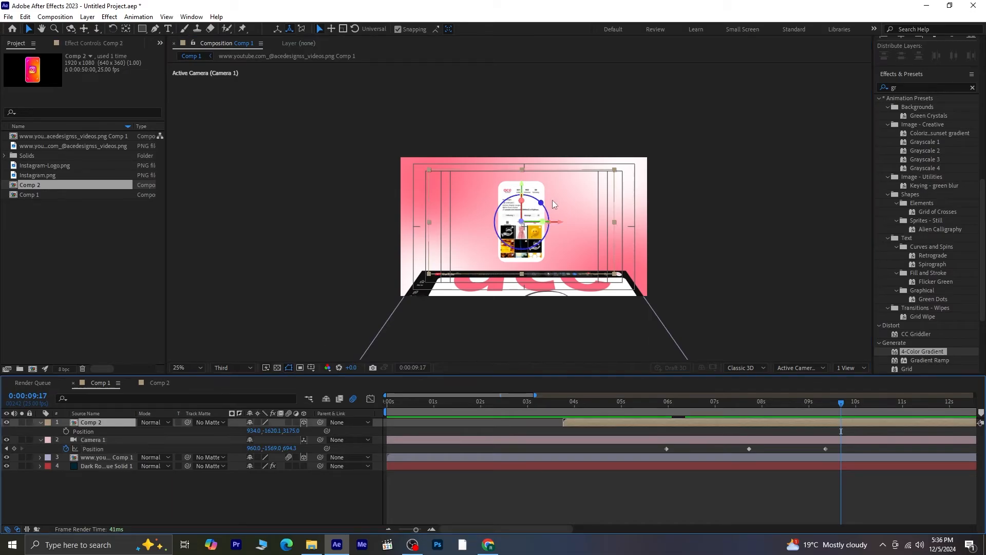
pyautogui.moveTo(523, 186); pyautogui.dragTo(523, 189)
pyautogui.moveTo(559, 233); pyautogui.dragTo(563, 233)
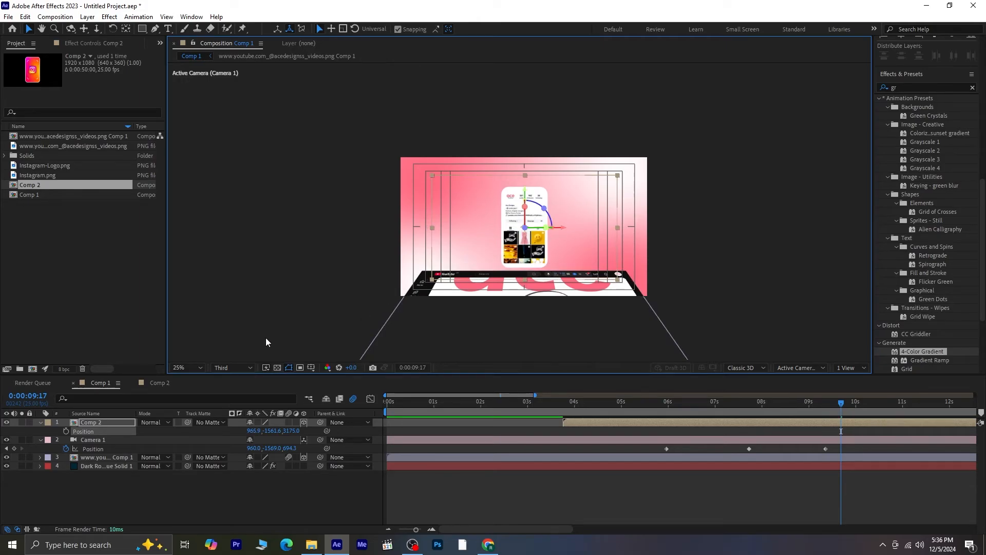
pyautogui.click(311, 368)
pyautogui.click(332, 383)
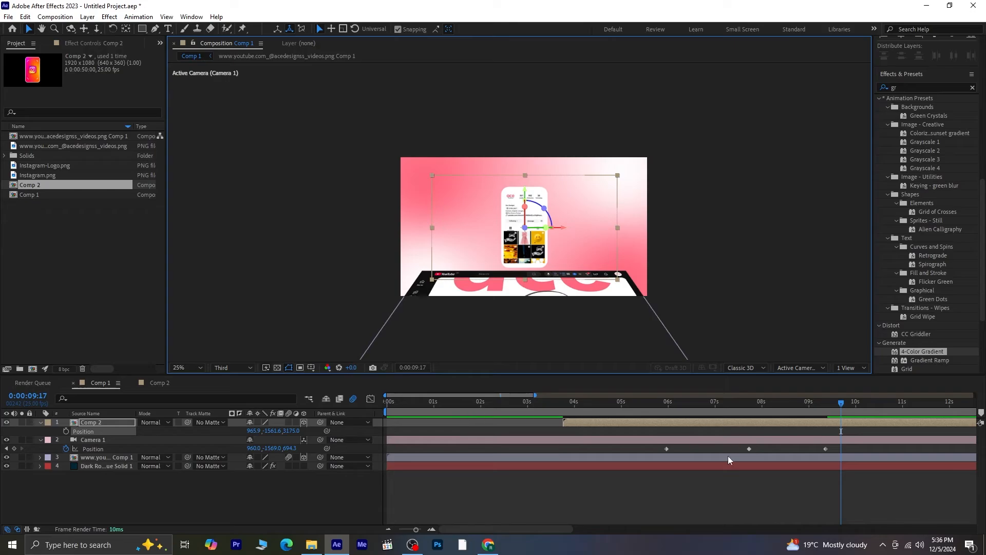
pyautogui.click(732, 502)
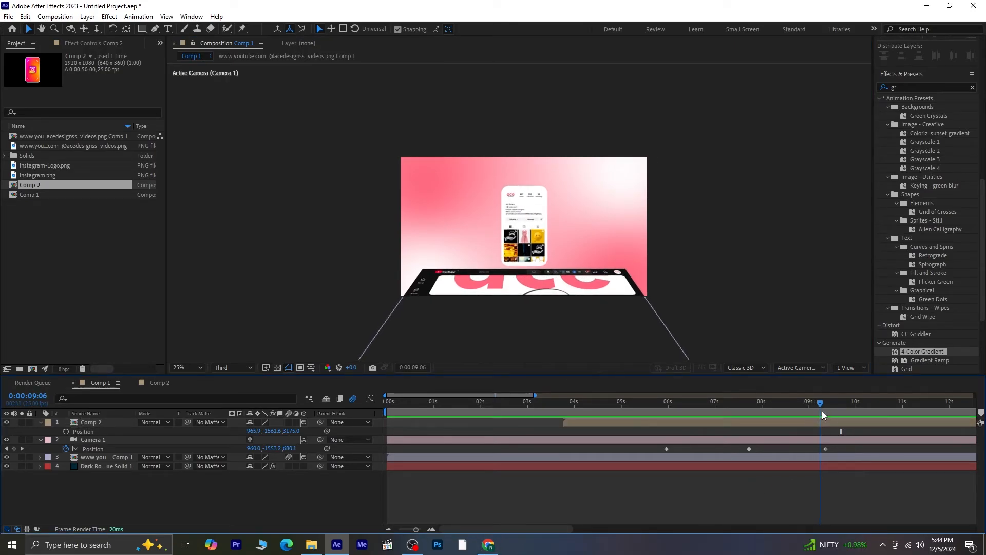
# - Set the middle Camera 1 position keyframe's Z value to about 482.3
pyautogui.moveTo(822, 412); pyautogui.dragTo(824, 413)
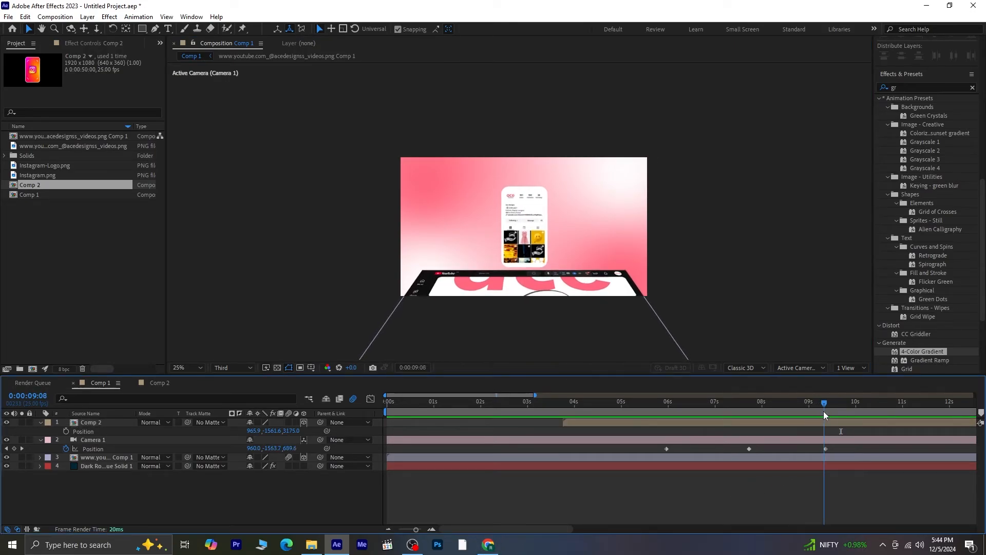
pyautogui.click(6, 449)
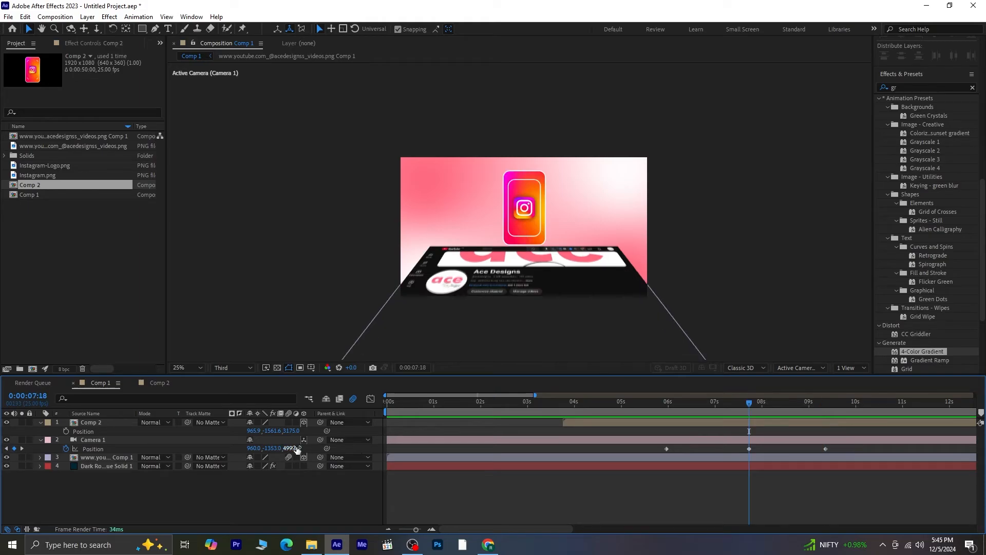
pyautogui.moveTo(297, 449); pyautogui.dragTo(289, 449)
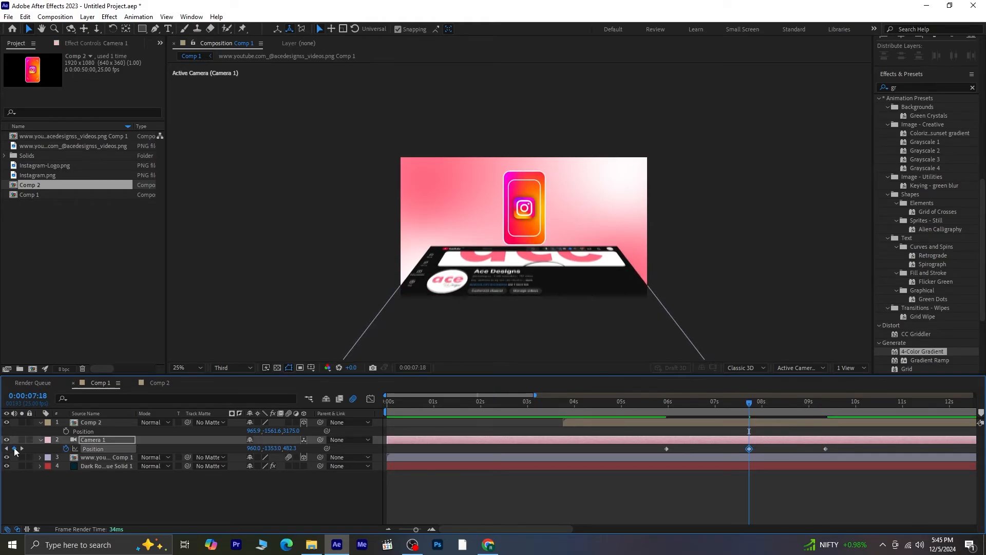
# - At the last Camera 1 keyframe, set the position's Y to -1323 and Z to 671.3
pyautogui.click(22, 450)
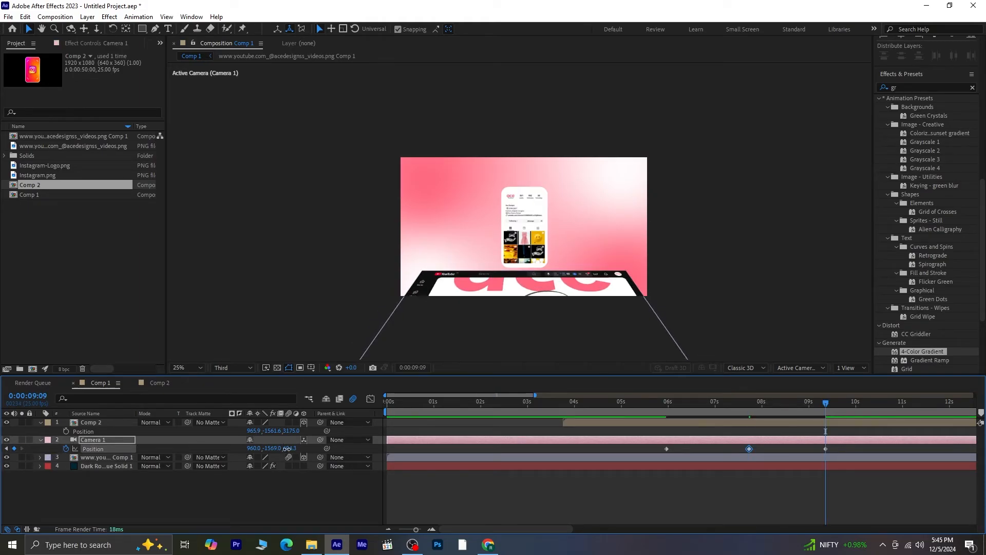
pyautogui.moveTo(286, 449); pyautogui.dragTo(439, 458)
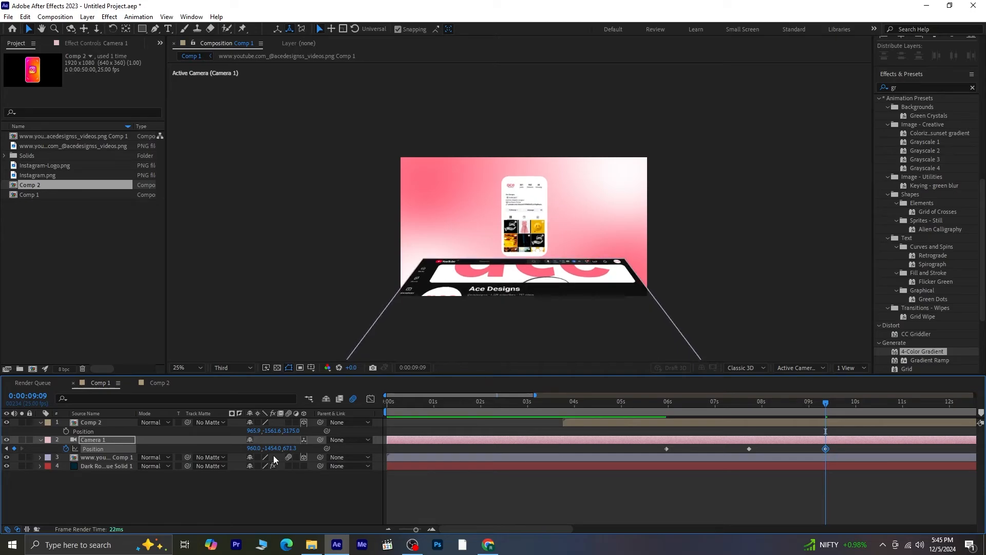
pyautogui.moveTo(268, 448); pyautogui.dragTo(332, 451)
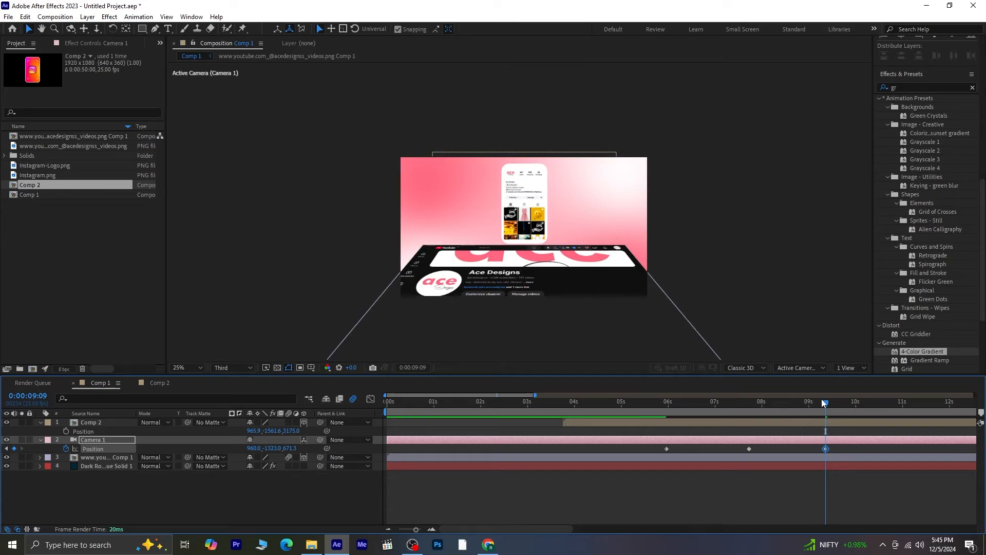
# - Preview the camera move around the final keyframes and return to 0:00:09:09
pyautogui.moveTo(831, 407); pyautogui.dragTo(751, 417)
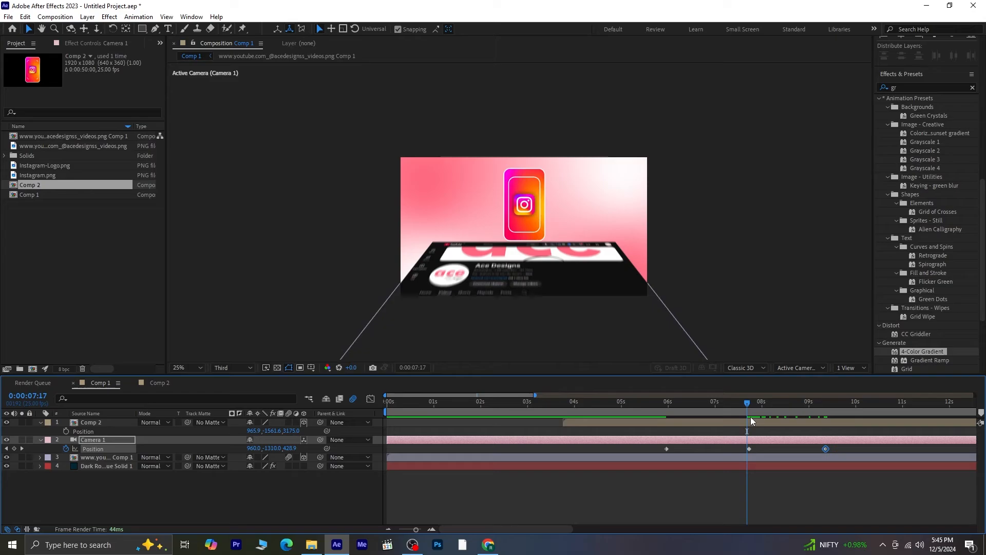
pyautogui.press('space')
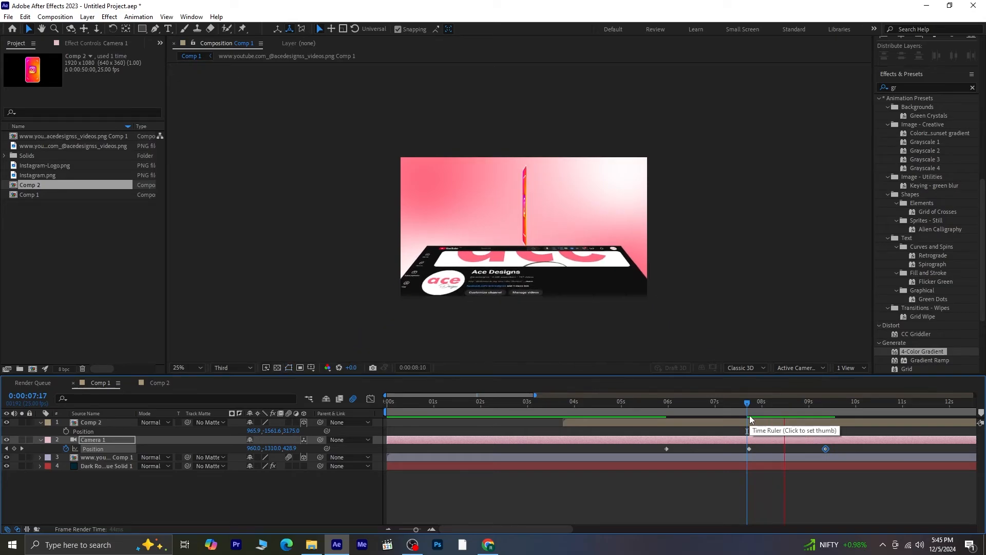
pyautogui.moveTo(859, 403); pyautogui.dragTo(826, 409)
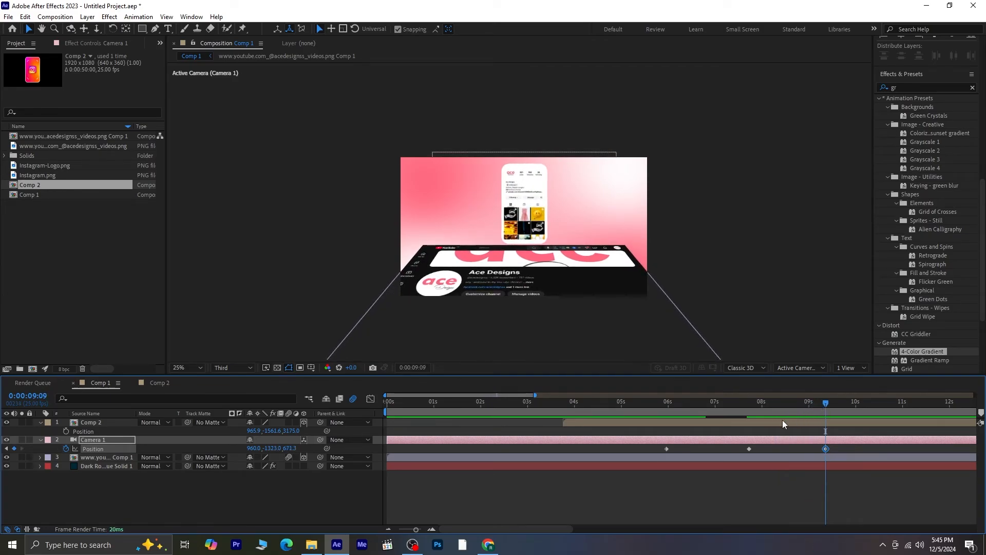
# - Duplicate Comp 2 in the project as Comp 3 and open it
pyautogui.click(720, 426)
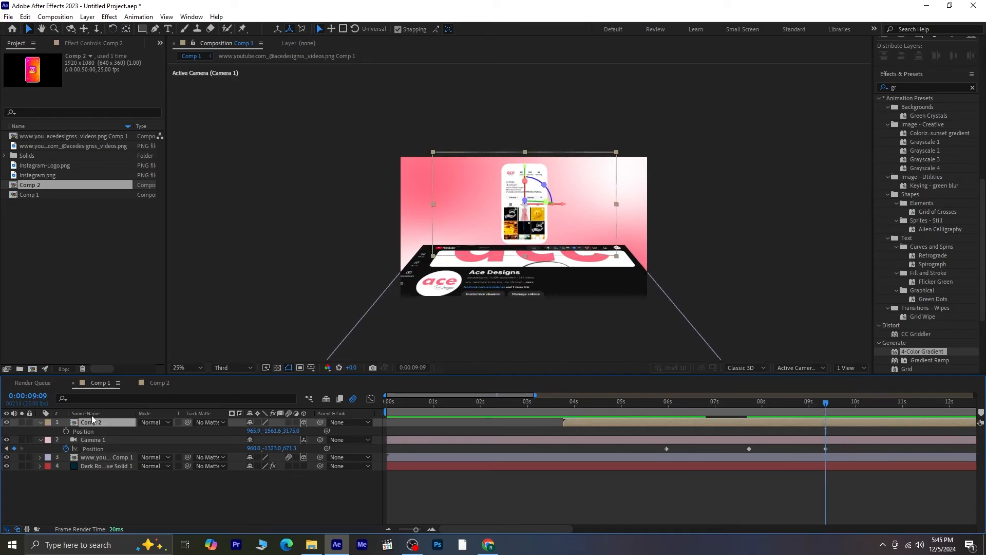
pyautogui.click(60, 186)
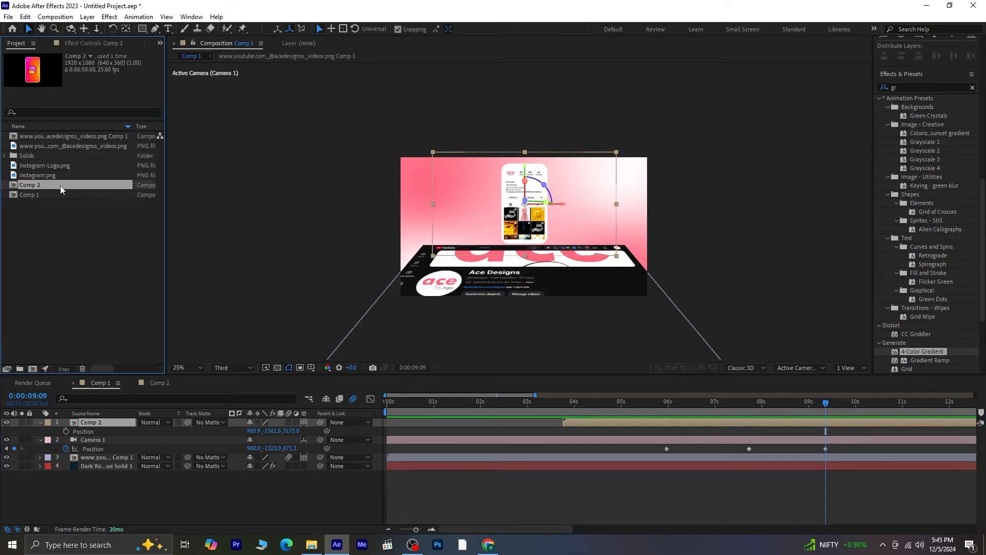
pyautogui.hotkey('ctrl', 'd')
pyautogui.doubleClick(60, 186)
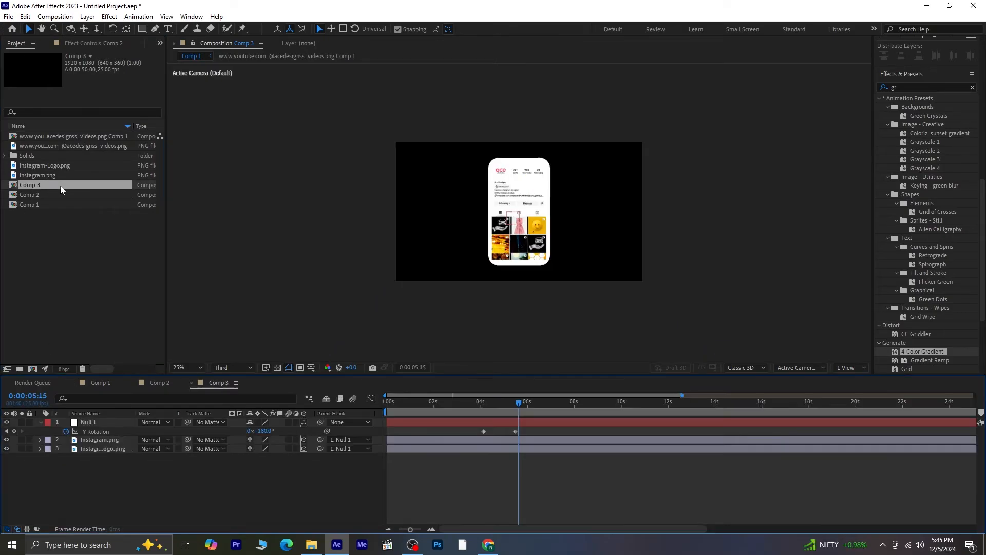
pyautogui.click(41, 422)
# - Import the Facebook and Facebook-Logo images from the 5 dec folder into the project
pyautogui.rightClick(72, 259)
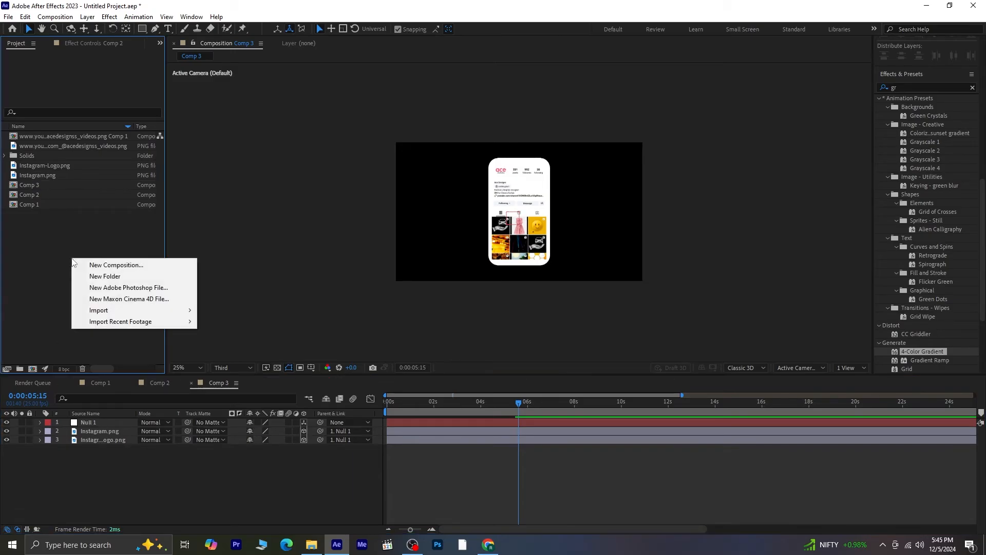
pyautogui.moveTo(154, 310)
pyautogui.click(251, 312)
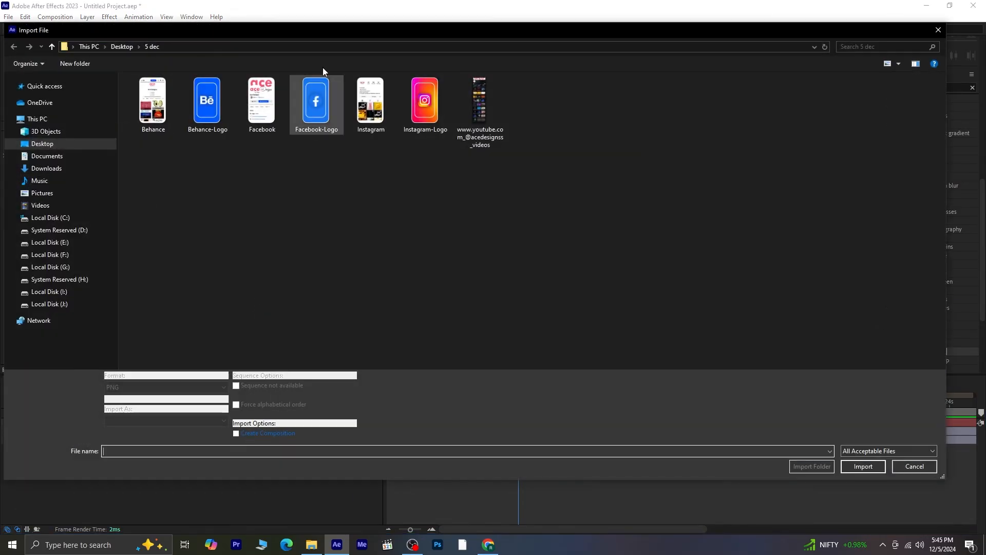
pyautogui.moveTo(306, 161); pyautogui.dragTo(265, 97)
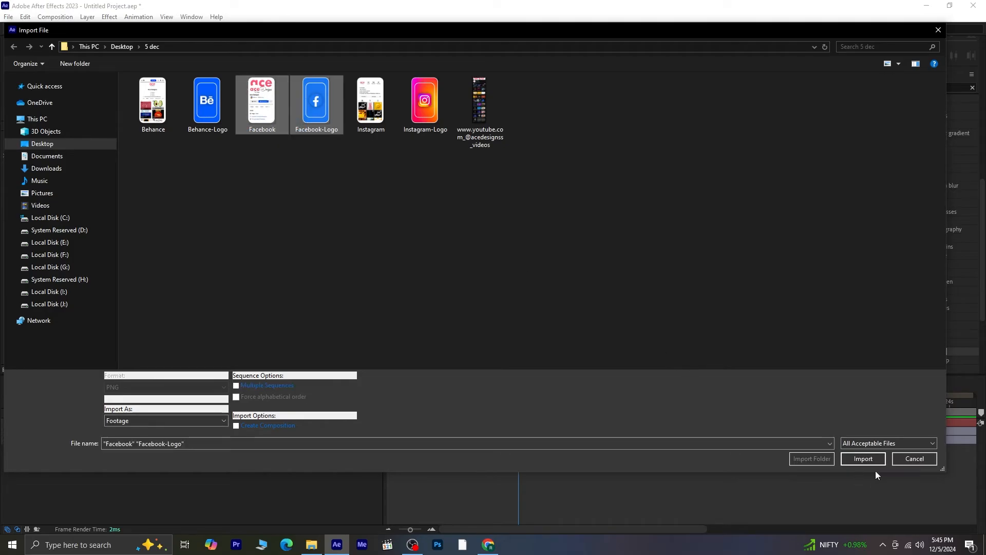
pyautogui.click(863, 458)
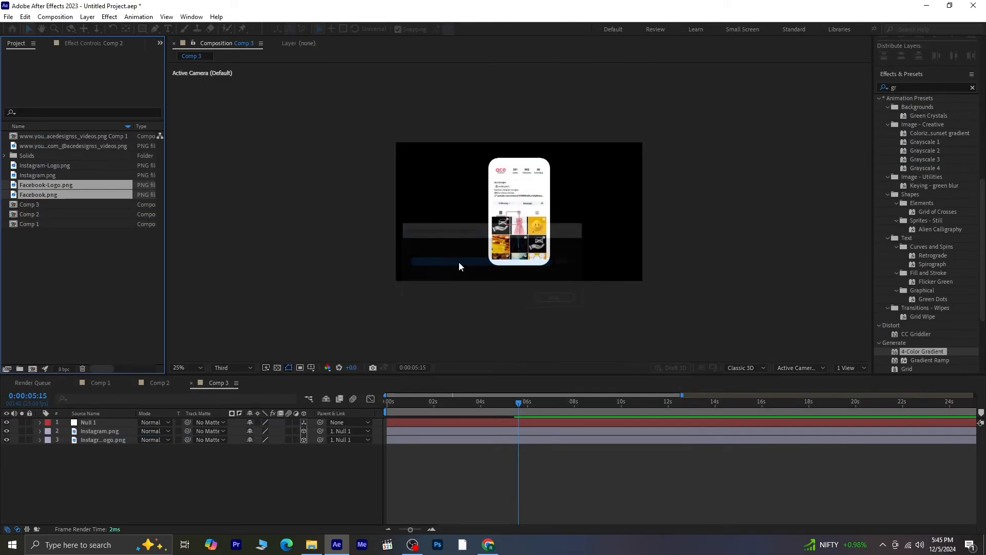
# - In Comp 3, replace the Instagram.png layer with Facebook.png and the Instagram logo layer with Facebook-Logo.png
pyautogui.click(83, 194)
pyautogui.click(94, 432)
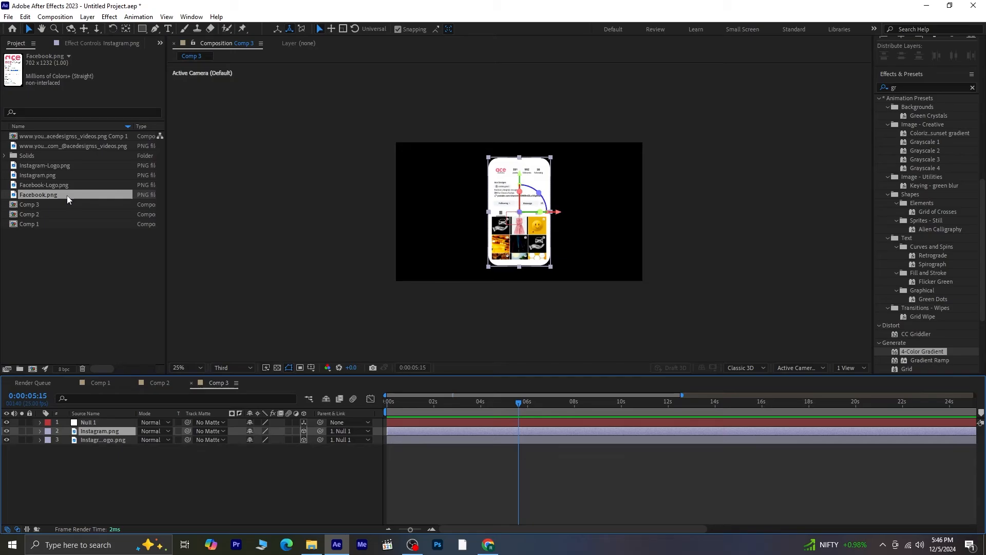
pyautogui.moveTo(67, 196); pyautogui.dragTo(97, 430)
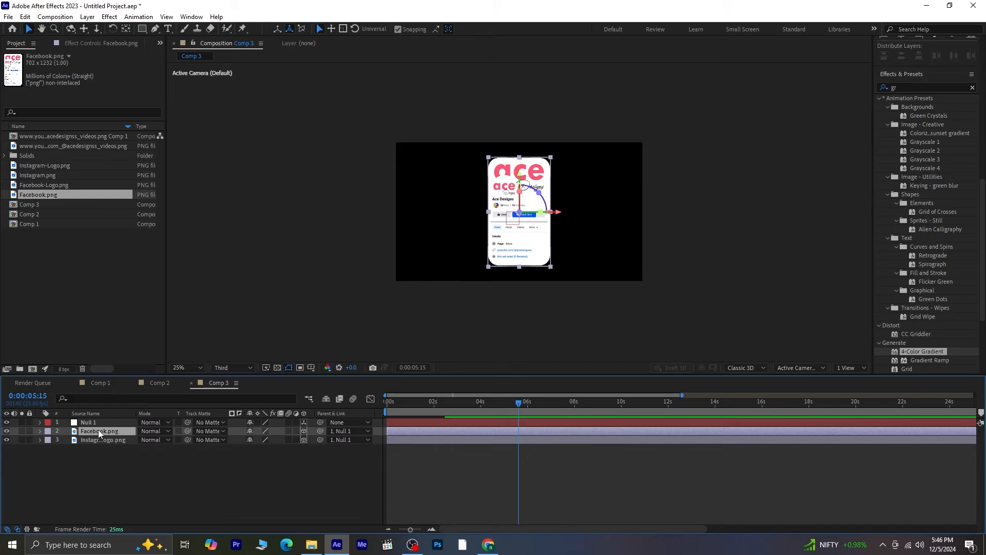
pyautogui.click(107, 441)
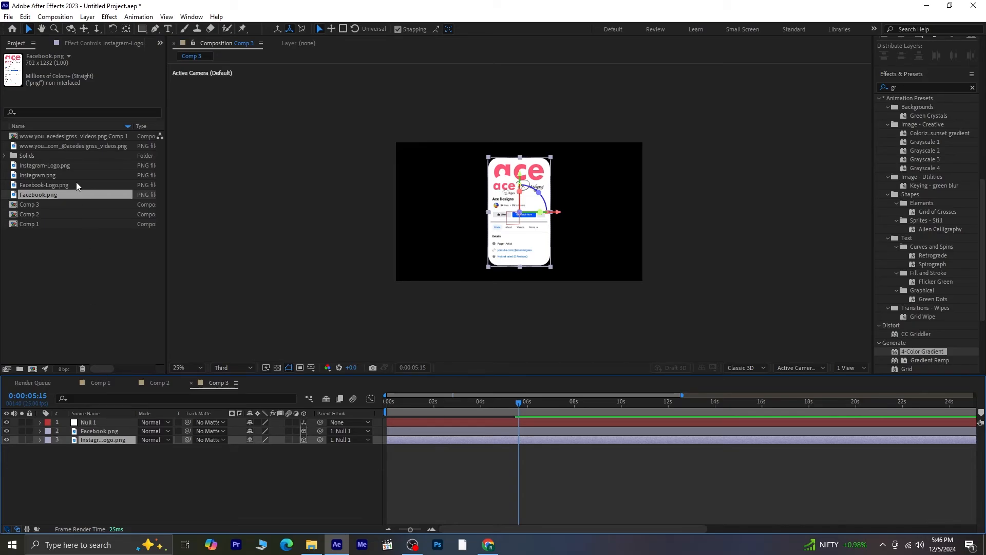
pyautogui.moveTo(75, 183); pyautogui.dragTo(117, 438)
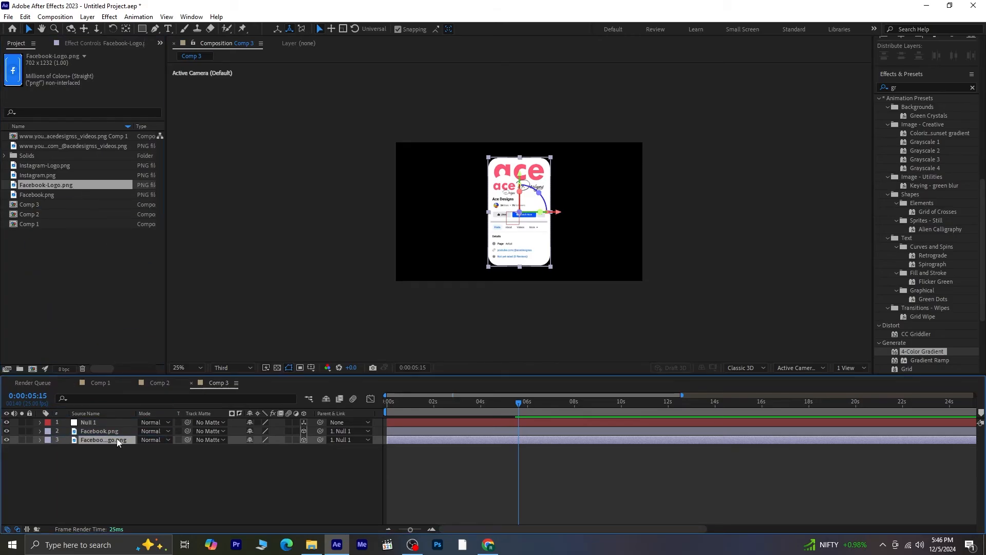
# - Preview Comp 3's flip animation from the start
pyautogui.moveTo(525, 410); pyautogui.dragTo(388, 406)
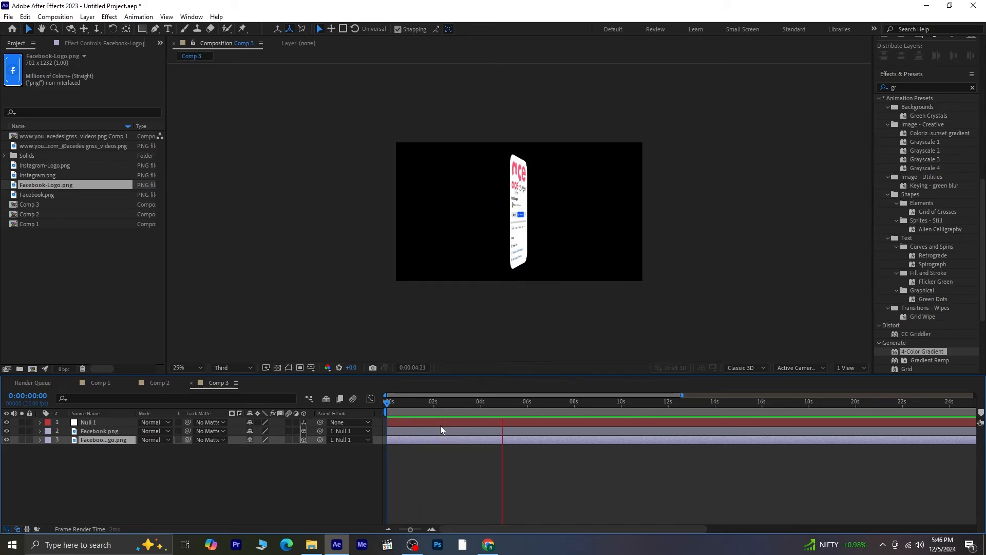
pyautogui.press('space')
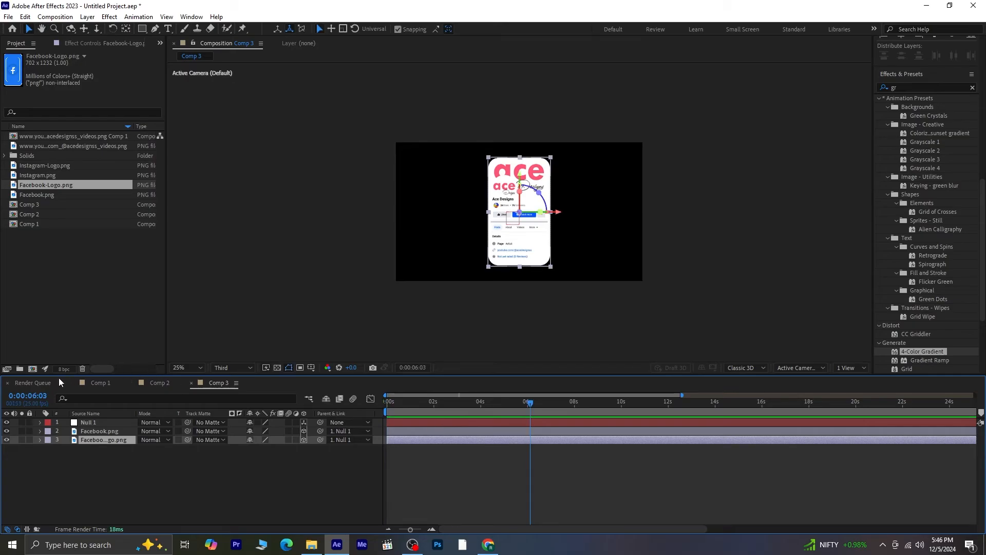
# - Duplicate Comp 3 in the project as Comp 4 and open it
pyautogui.click(98, 382)
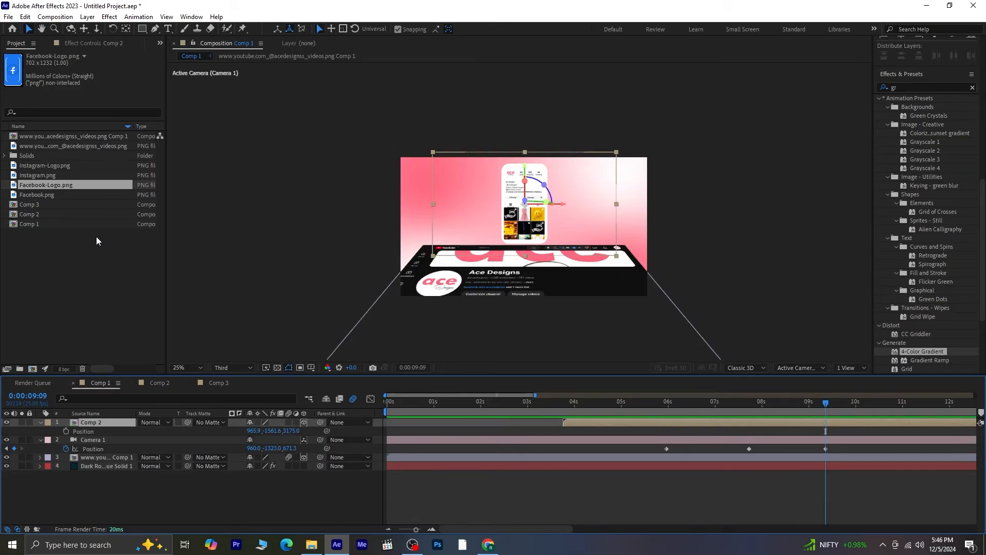
pyautogui.click(68, 249)
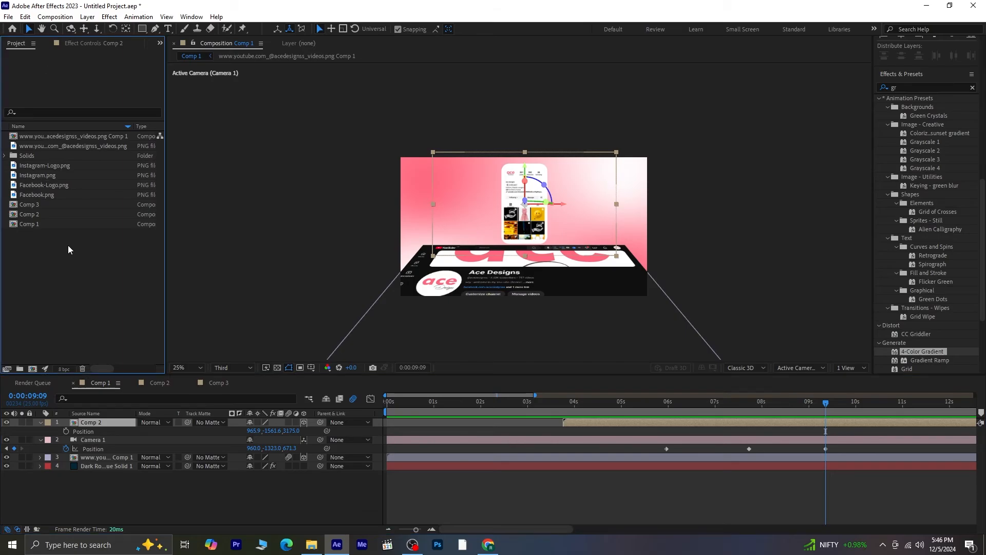
pyautogui.click(42, 205)
pyautogui.hotkey('ctrl', 'd')
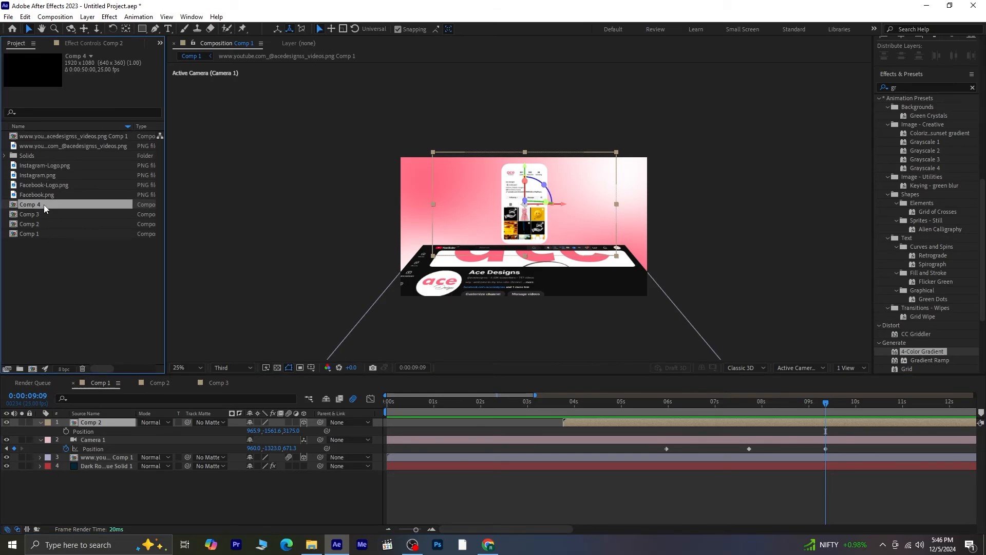
pyautogui.doubleClick(44, 204)
# - Import the Behance and Behance-Logo images from the 5 dec folder into the project
pyautogui.rightClick(52, 259)
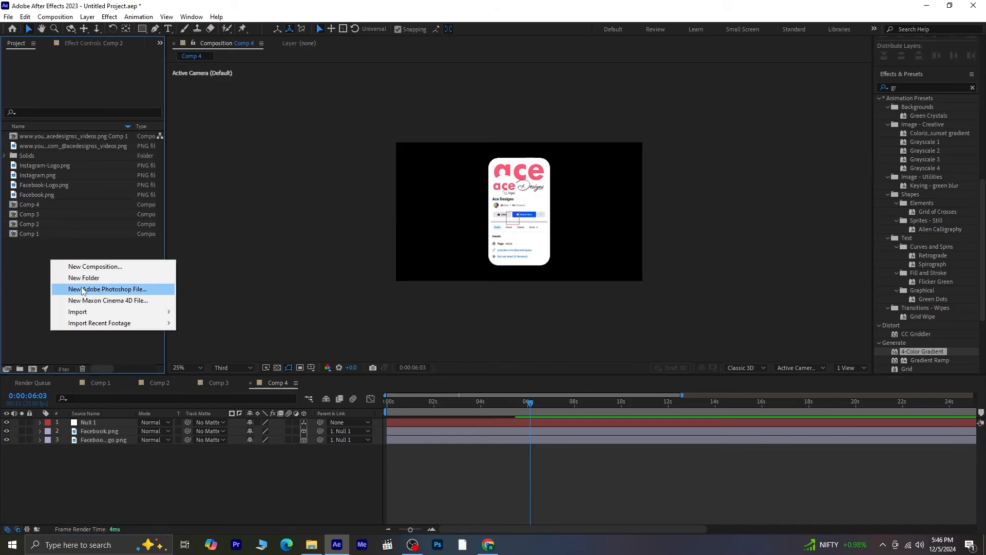
pyautogui.moveTo(101, 311)
pyautogui.click(190, 314)
pyautogui.moveTo(217, 158); pyautogui.dragTo(152, 110)
pyautogui.click(868, 456)
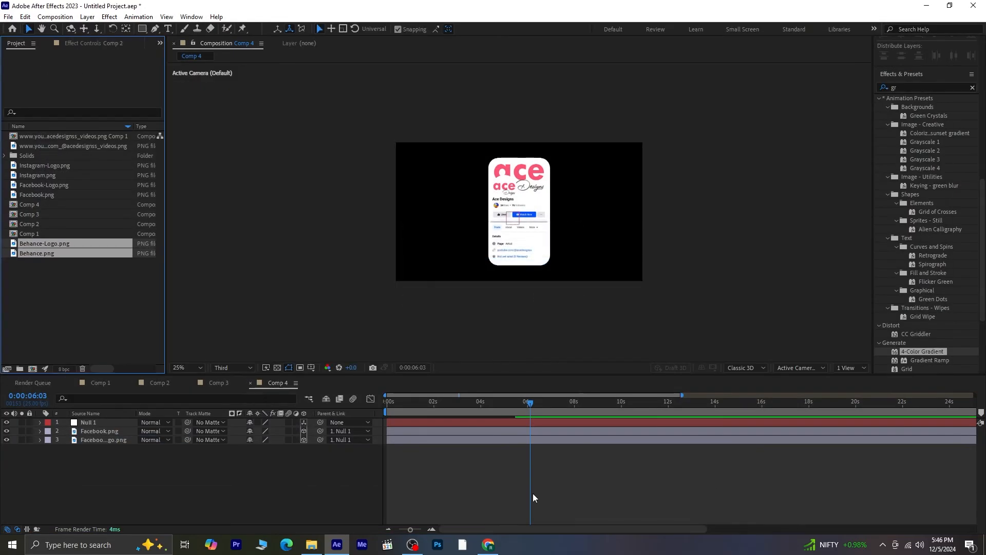
# - In Comp 4, replace the Facebook.png layer with Behance.png and the Facebook logo layer with Behance-Logo.png
pyautogui.click(75, 253)
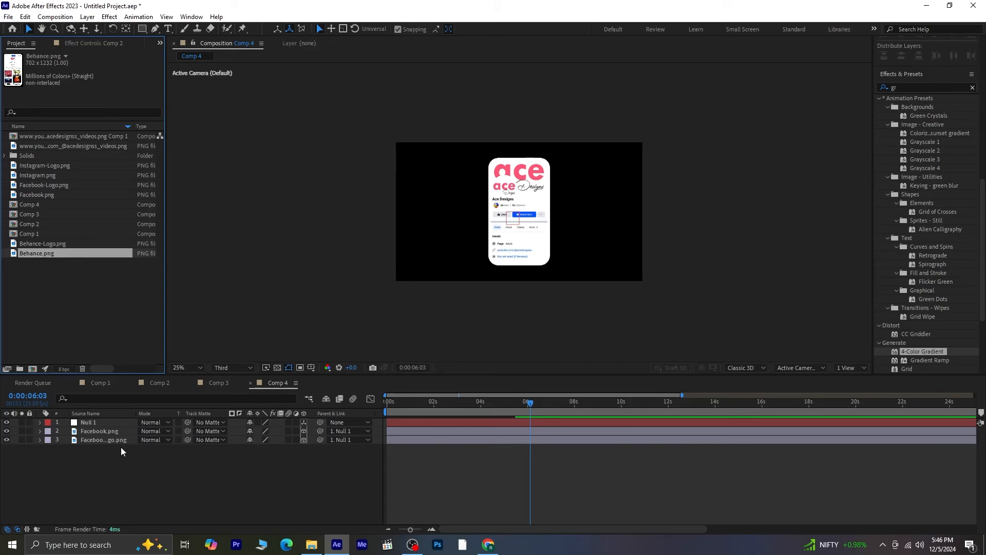
pyautogui.click(122, 434)
pyautogui.moveTo(114, 252); pyautogui.dragTo(116, 428)
pyautogui.click(93, 244)
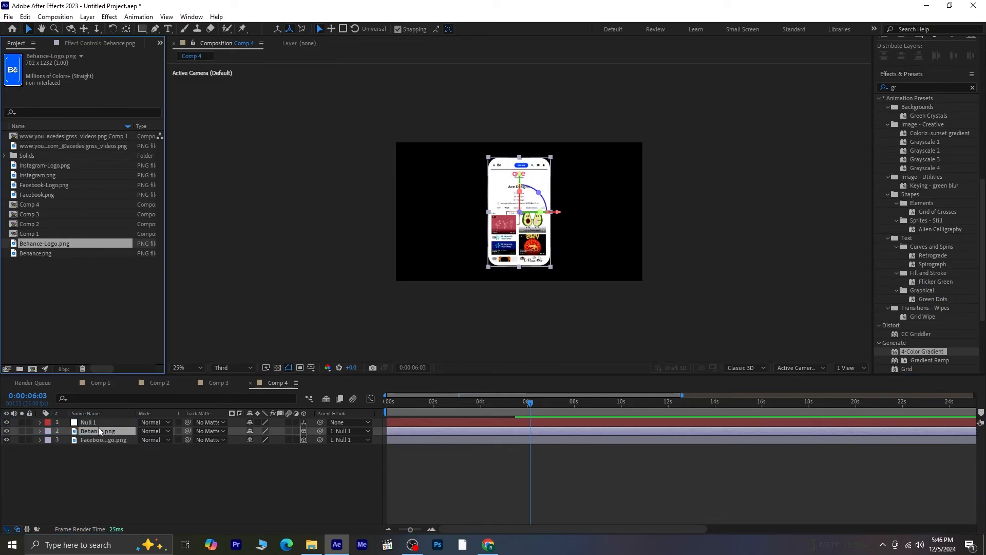
pyautogui.click(106, 440)
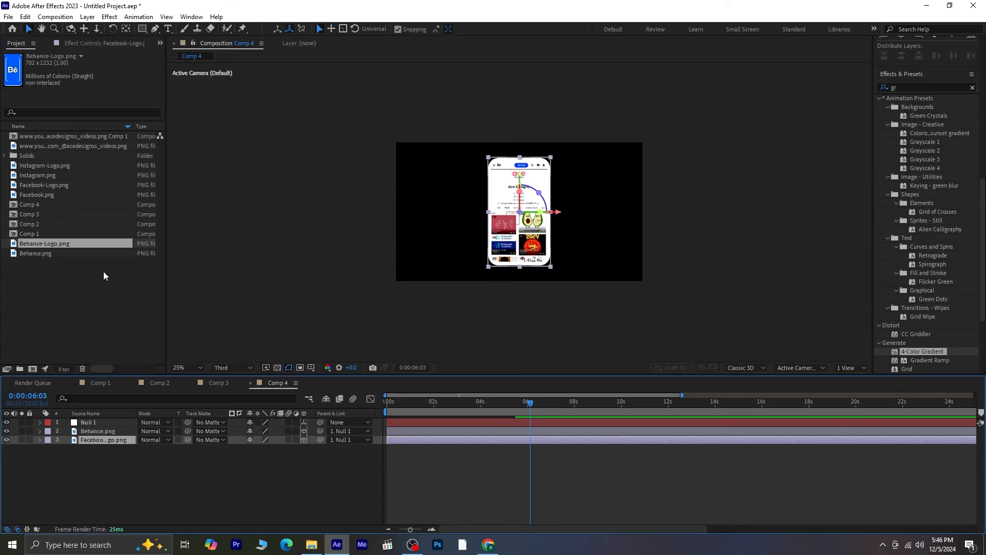
pyautogui.moveTo(103, 246); pyautogui.dragTo(106, 442)
# - Add Comp 3 and Comp 4 as layers at the top of Comp 1
pyautogui.click(97, 384)
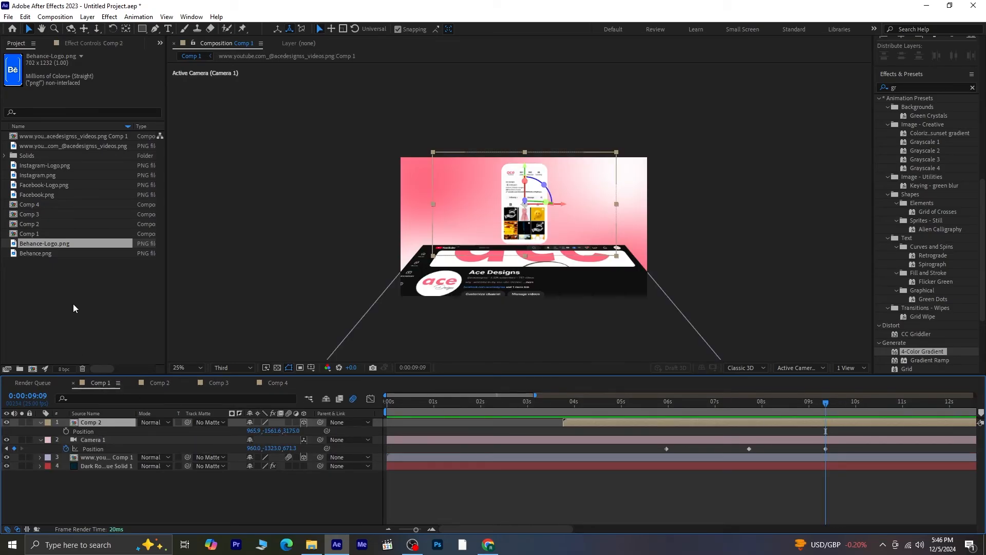
pyautogui.click(53, 276)
pyautogui.click(45, 215)
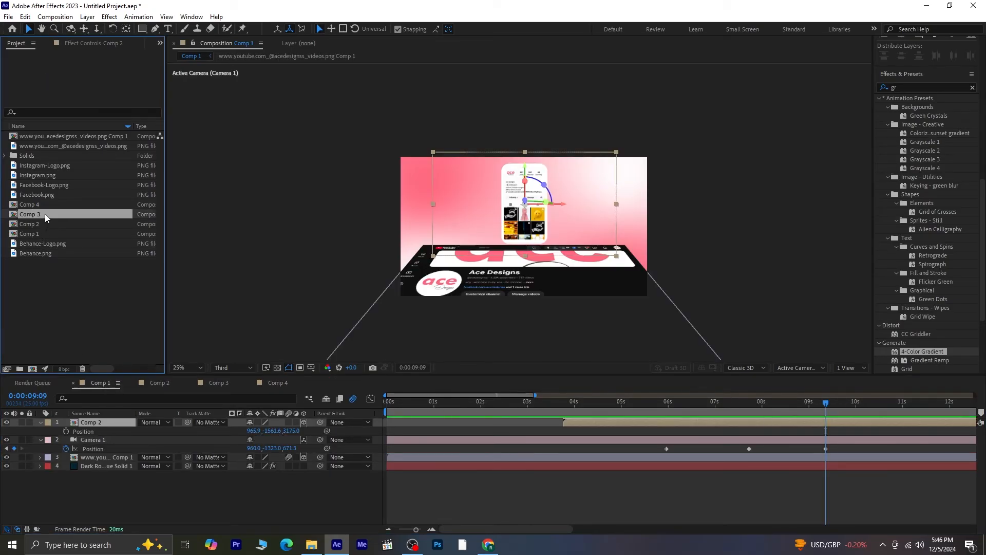
pyautogui.keyDown('shift'); pyautogui.click(48, 205); pyautogui.keyUp('shift')
pyautogui.moveTo(54, 216); pyautogui.dragTo(98, 423)
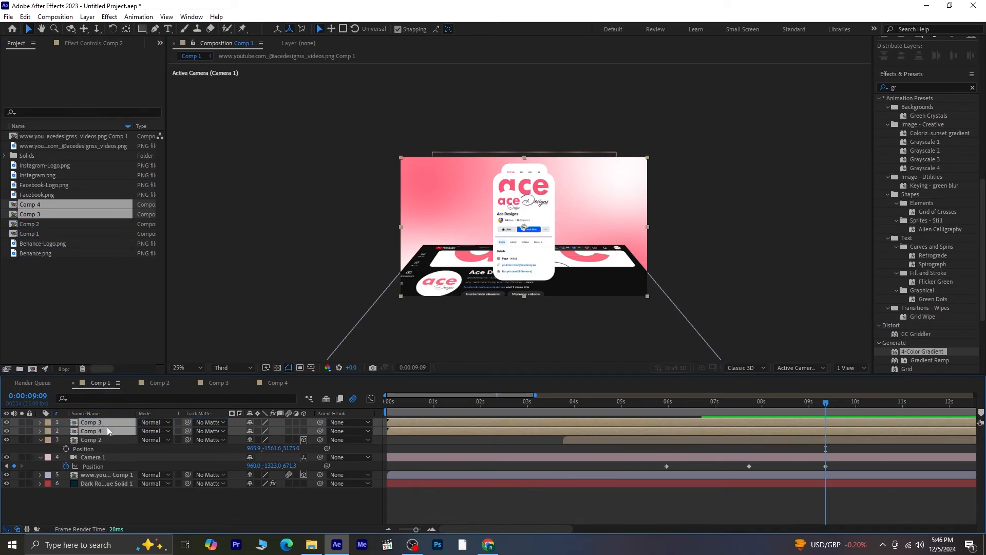
# - Show the Comp 3 and Comp 4 layers' positions and make them 3D layers
pyautogui.press('p')
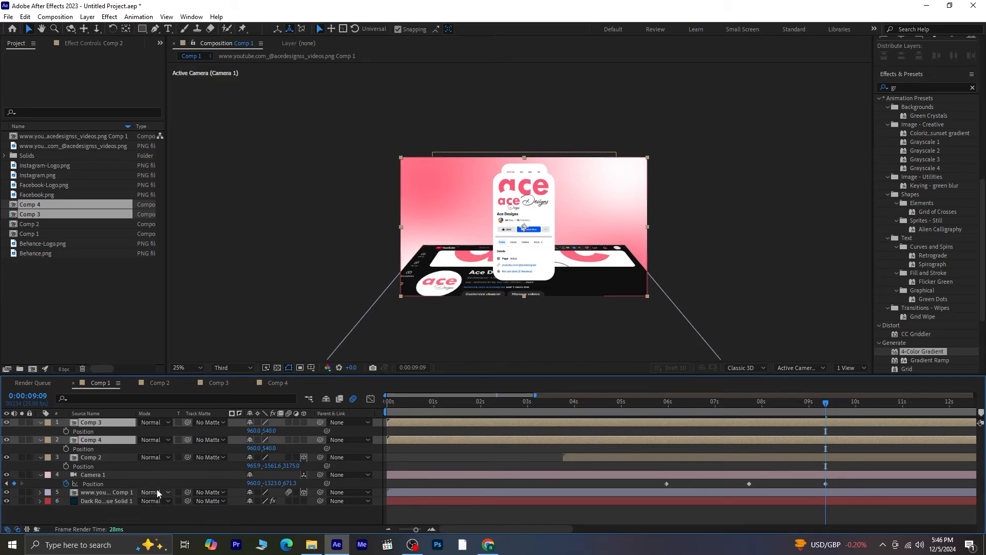
pyautogui.click(302, 422)
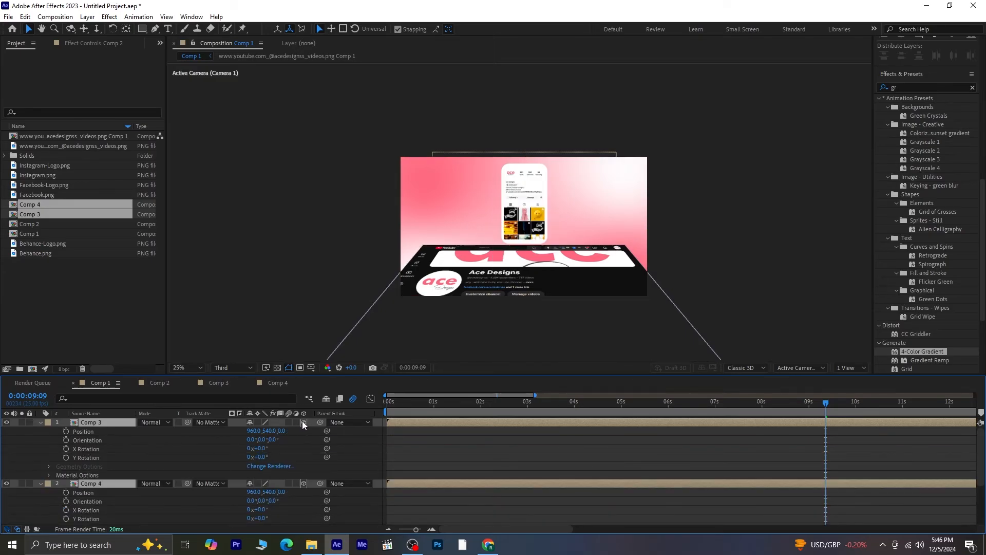
# - Reveal Comp 2's Position alongside Comp 3 and Comp 4, and set the Z position of Comp 3 and Comp 4 to 3175
pyautogui.click(38, 422)
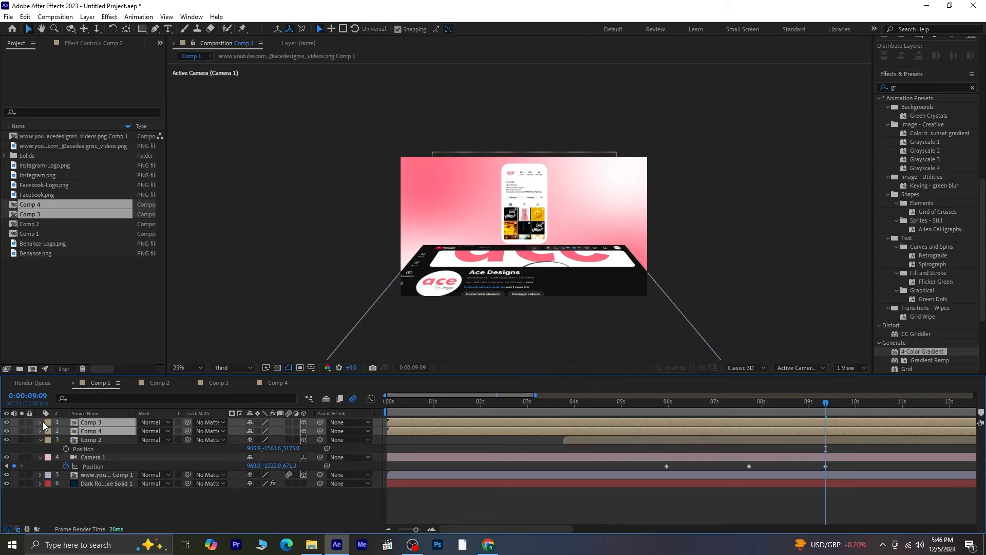
pyautogui.press('p')
pyautogui.click(189, 510)
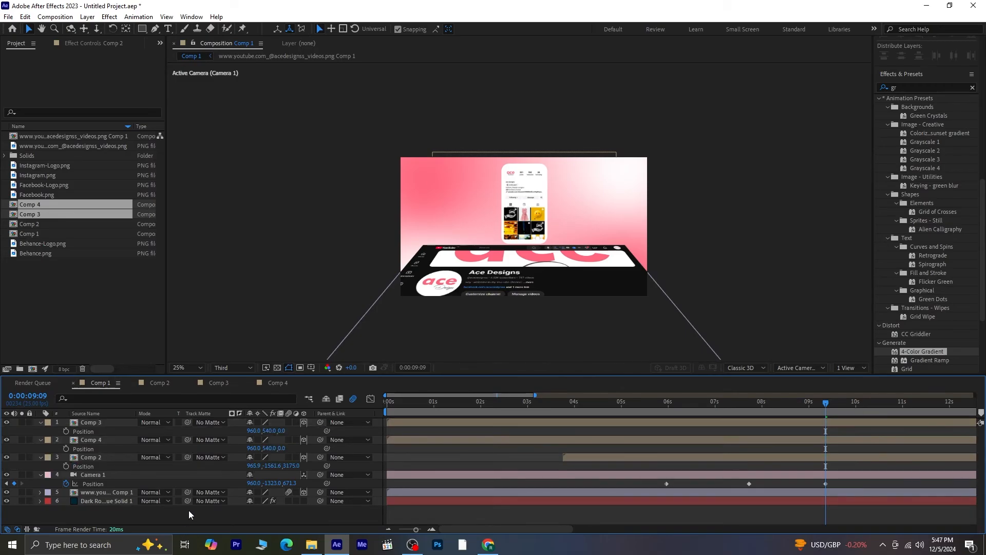
pyautogui.click(87, 458)
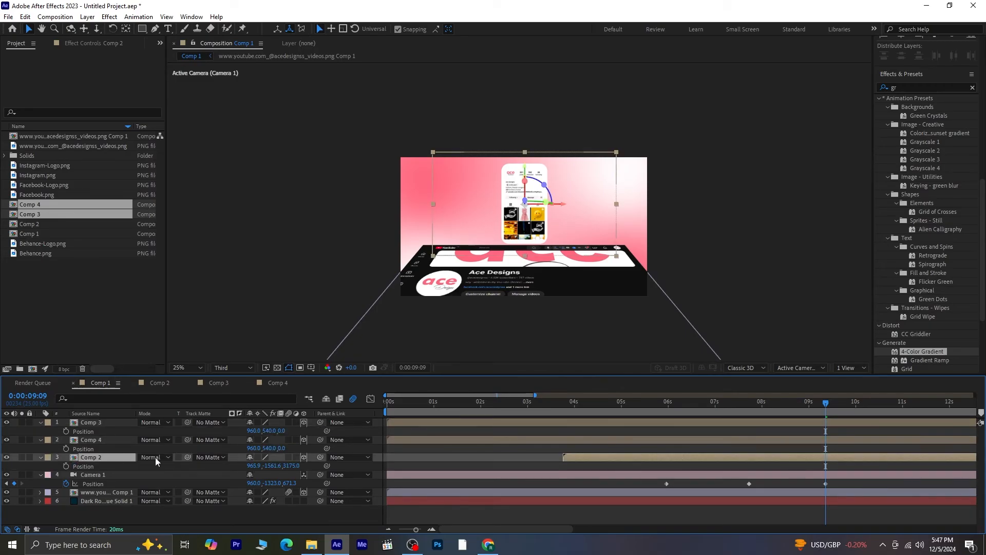
pyautogui.click(290, 466)
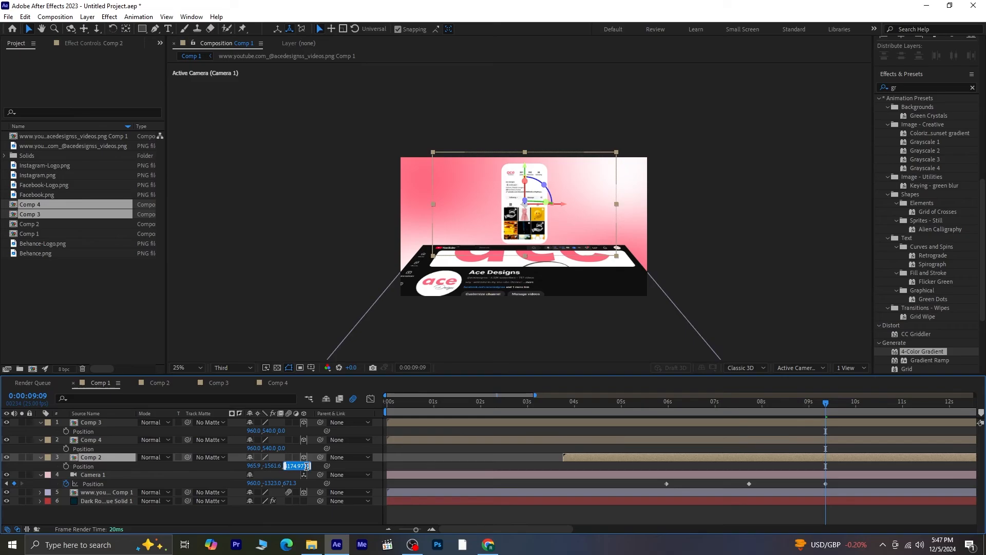
pyautogui.write('3175')
pyautogui.click(290, 449)
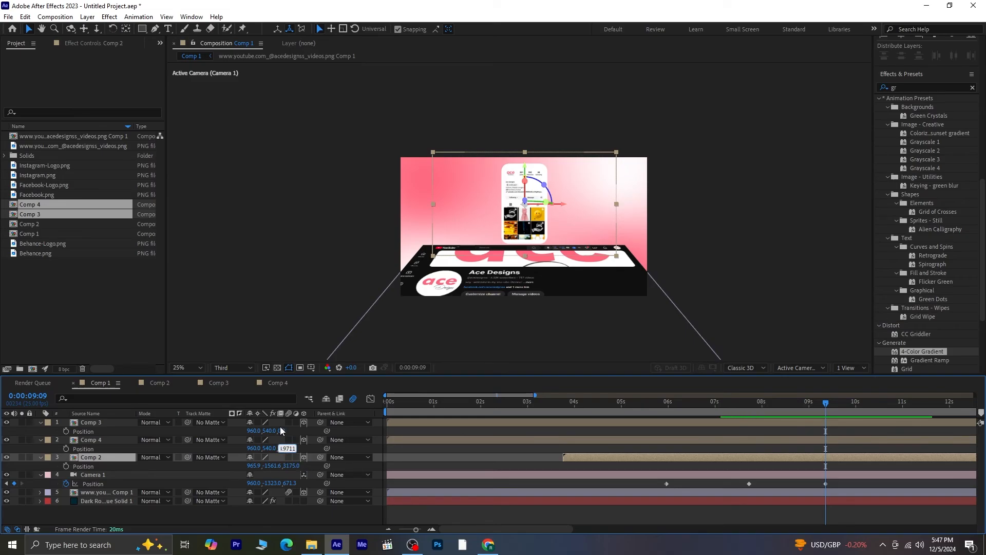
pyautogui.click(281, 431)
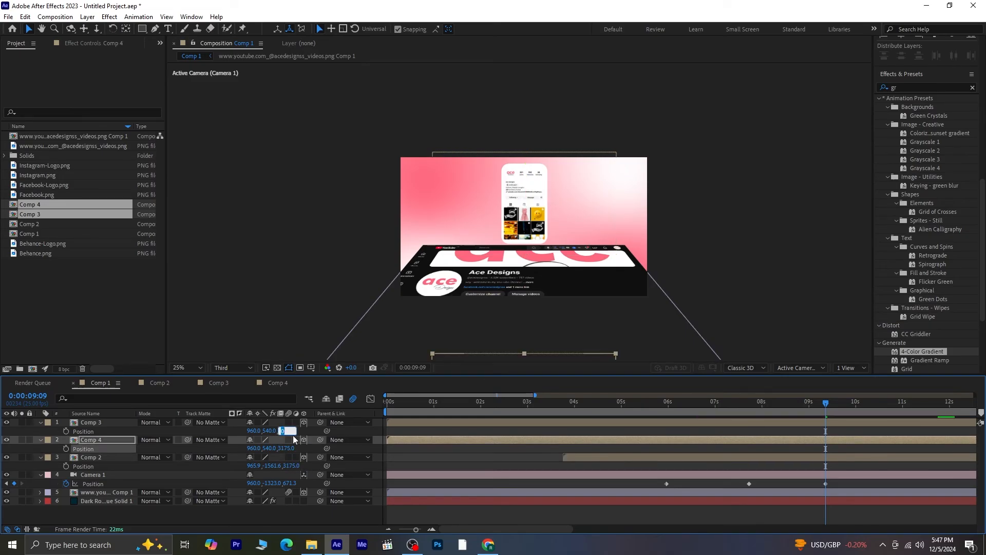
pyautogui.click(243, 517)
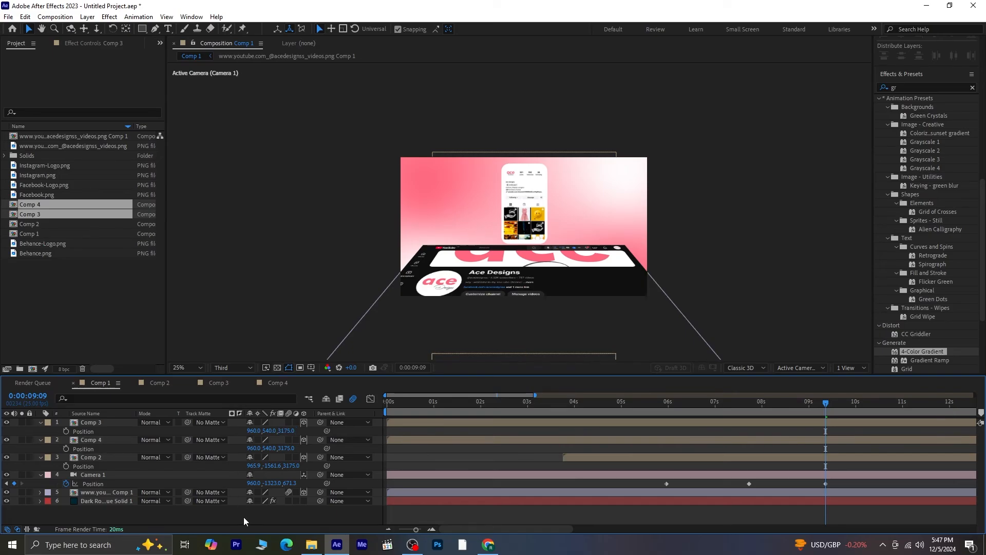
# - Set the Y position of Comp 4 and Comp 3 to -1561.6, matching Comp 2
pyautogui.click(272, 466)
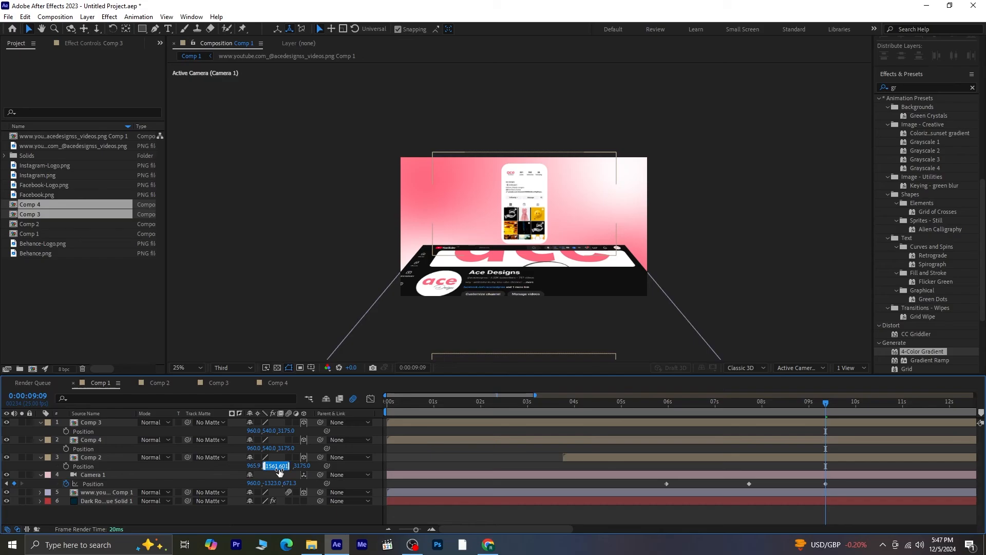
pyautogui.click(273, 449)
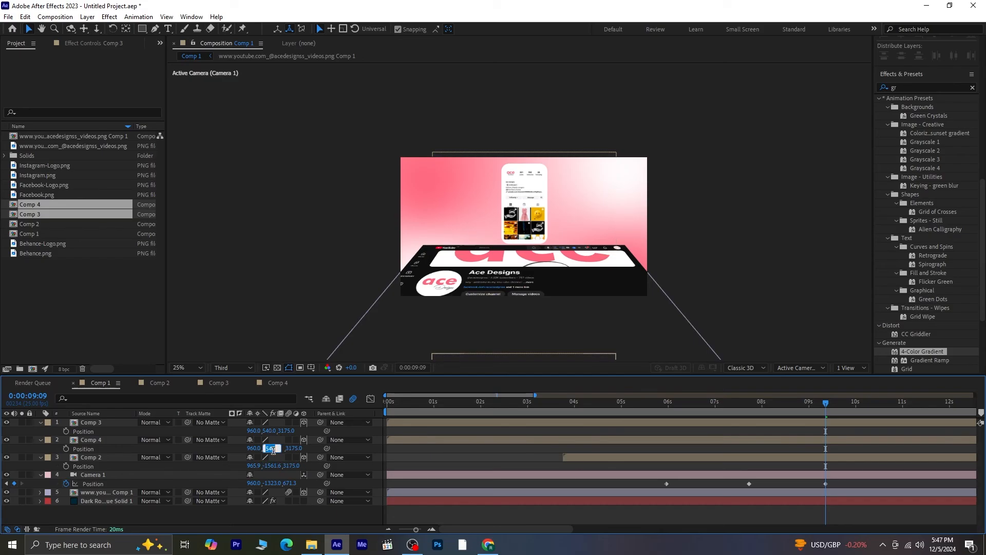
pyautogui.write('-1561.601')
pyautogui.press('Return')
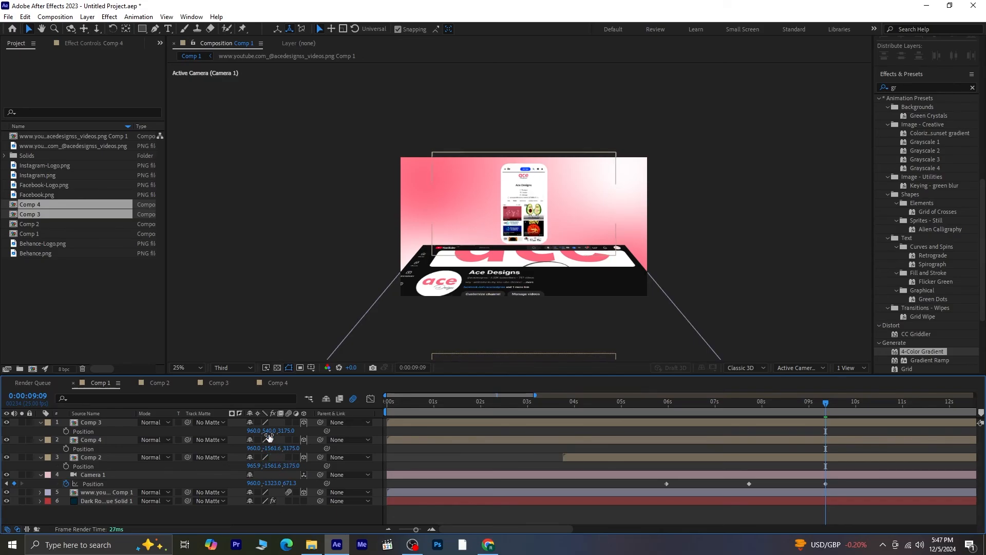
pyautogui.click(269, 430)
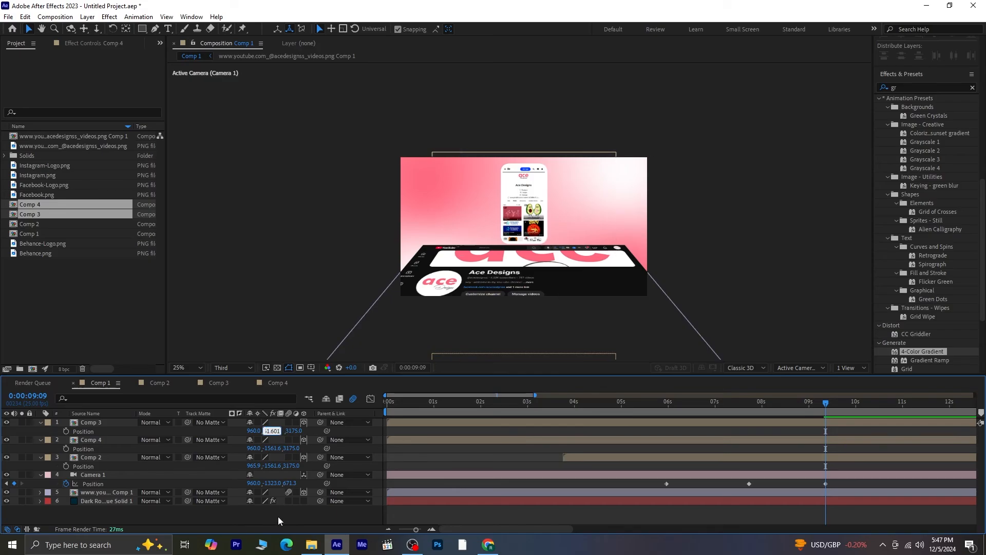
pyautogui.press('Return')
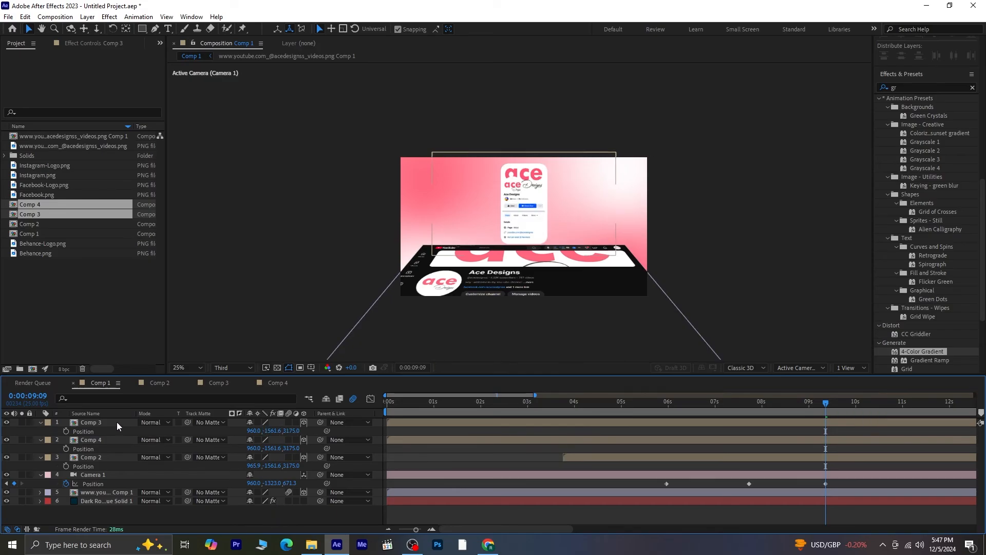
# - Spread the cards by moving Comp 3 left along X and Comp 4 right to about x 1652
pyautogui.click(117, 424)
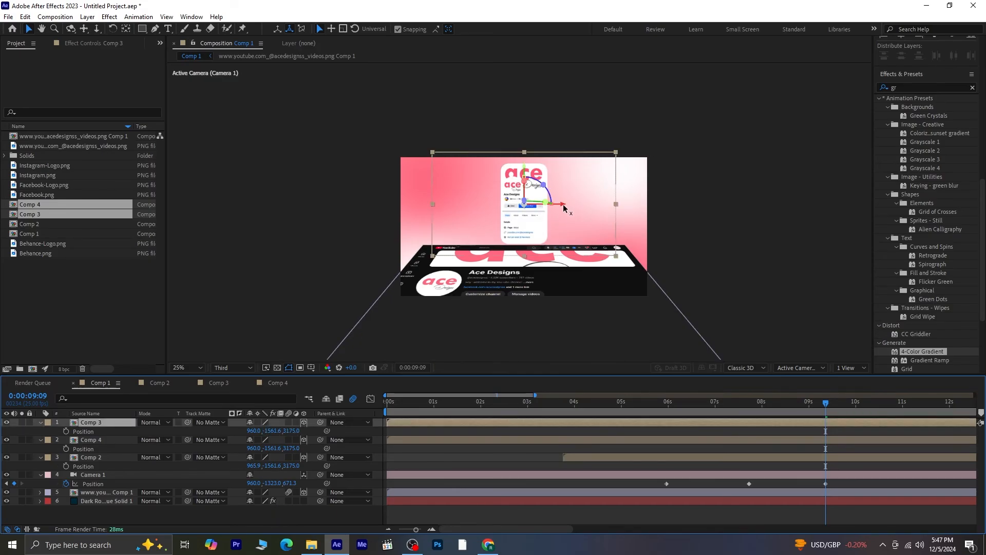
pyautogui.moveTo(563, 207); pyautogui.dragTo(500, 212)
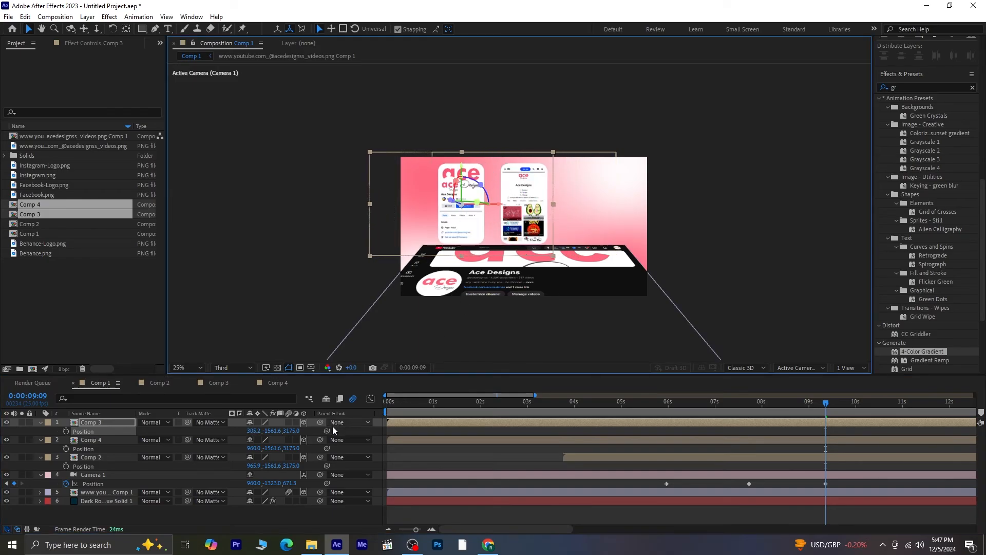
pyautogui.click(119, 440)
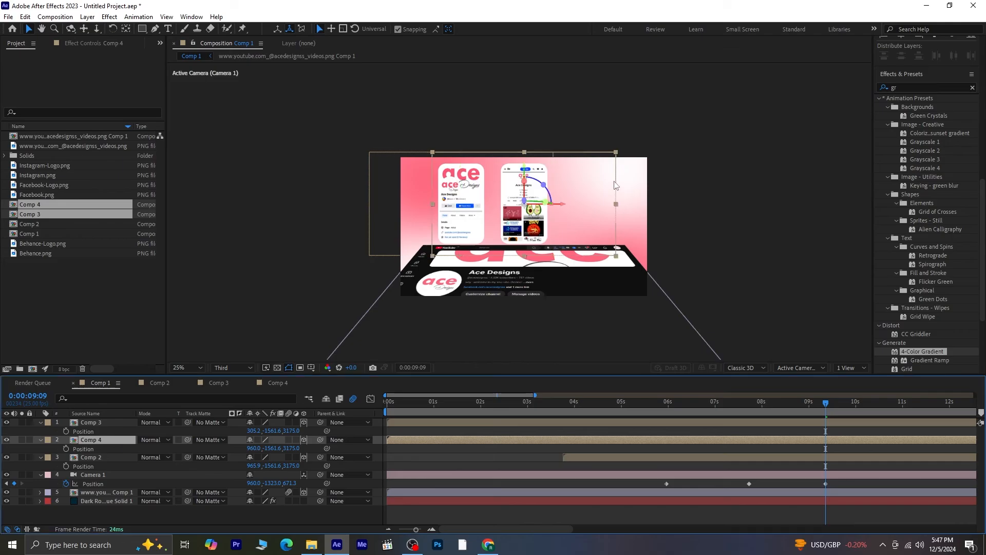
pyautogui.moveTo(567, 207); pyautogui.dragTo(628, 211)
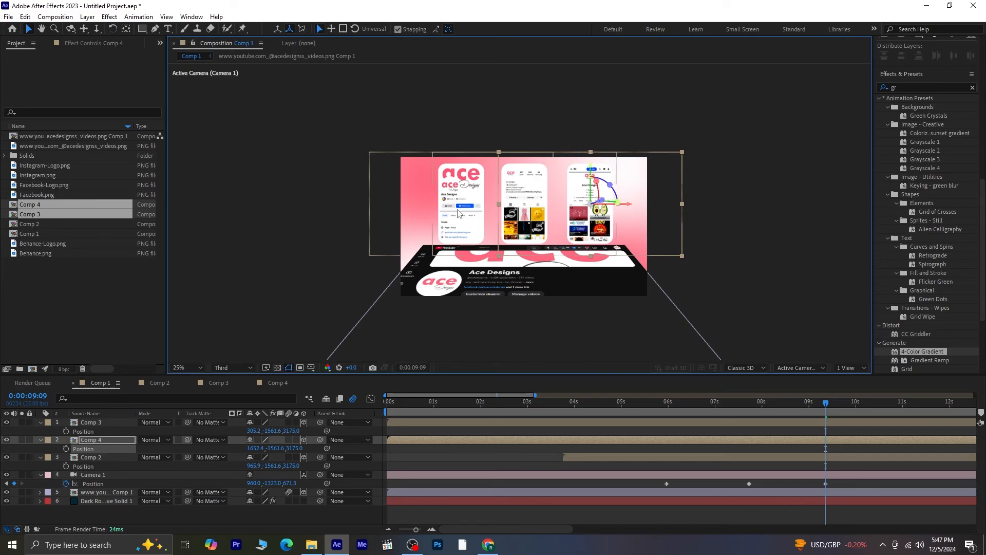
# - Nudge Comp 3 up and move it to the centre at about x 903, then move Comp 2 left to about x 262
pyautogui.click(81, 422)
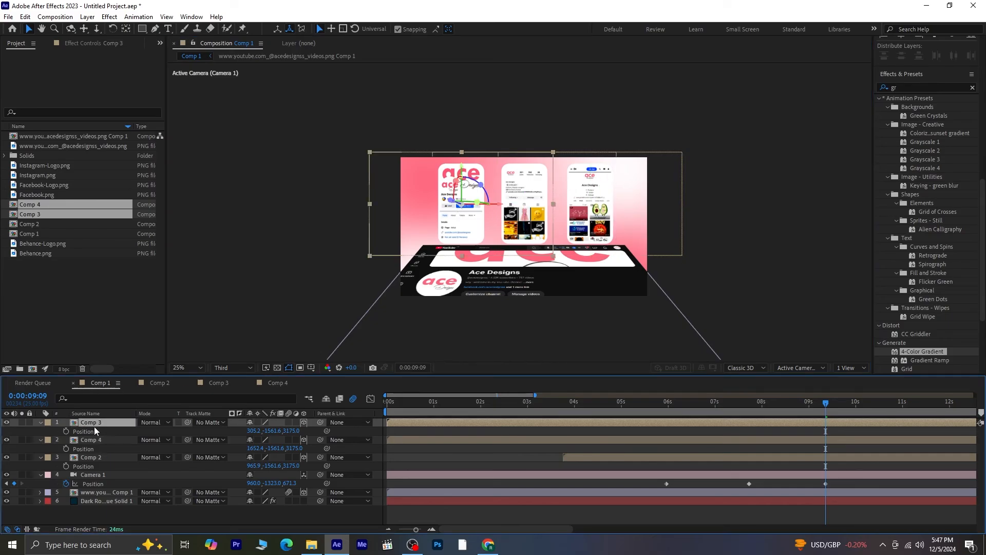
pyautogui.press('Up')
pyautogui.press('Up')
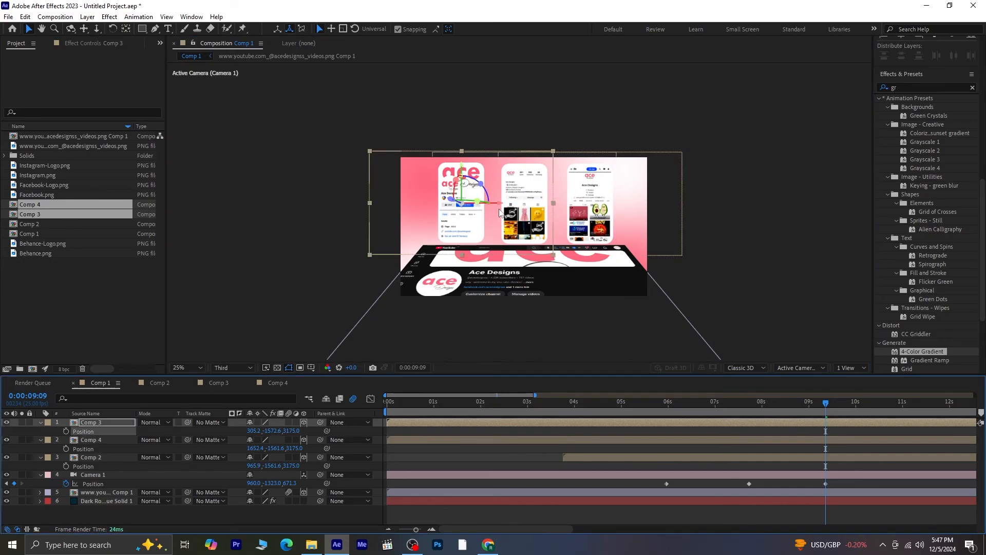
pyautogui.moveTo(508, 205); pyautogui.dragTo(564, 211)
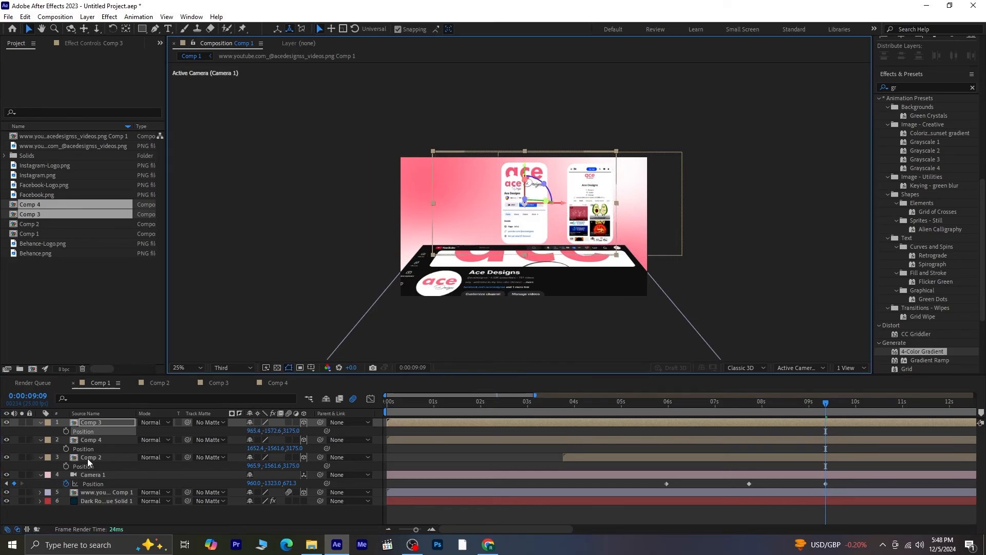
pyautogui.click(88, 458)
pyautogui.moveTo(566, 207); pyautogui.dragTo(497, 213)
# - Shift the Comp 4, Comp 3 and Comp 2 layers in time so they start around 4 seconds, and preview the animation
pyautogui.click(802, 440)
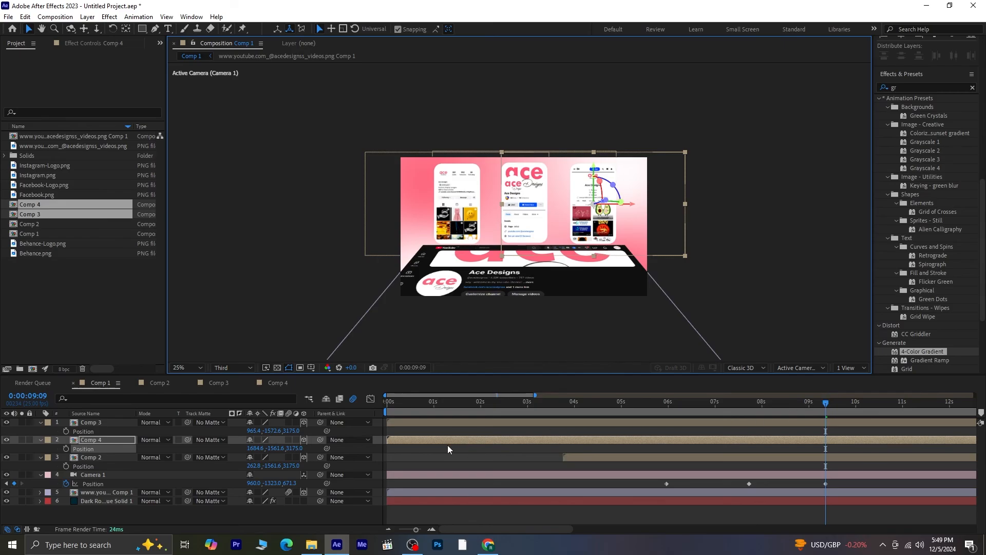
pyautogui.moveTo(443, 439); pyautogui.dragTo(621, 438)
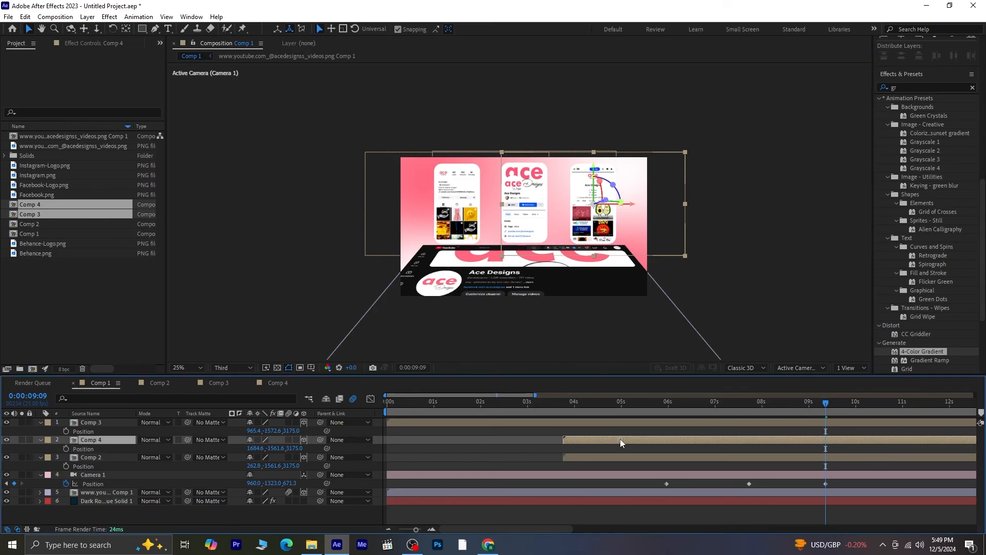
pyautogui.moveTo(550, 423); pyautogui.dragTo(675, 440)
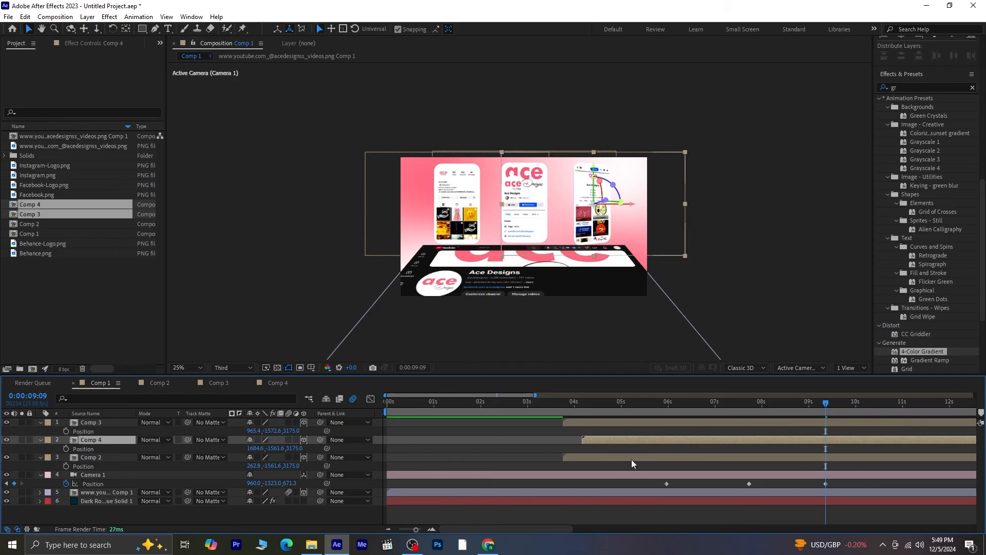
pyautogui.moveTo(615, 461); pyautogui.dragTo(619, 460)
pyautogui.moveTo(811, 401); pyautogui.dragTo(563, 420)
pyautogui.press('space')
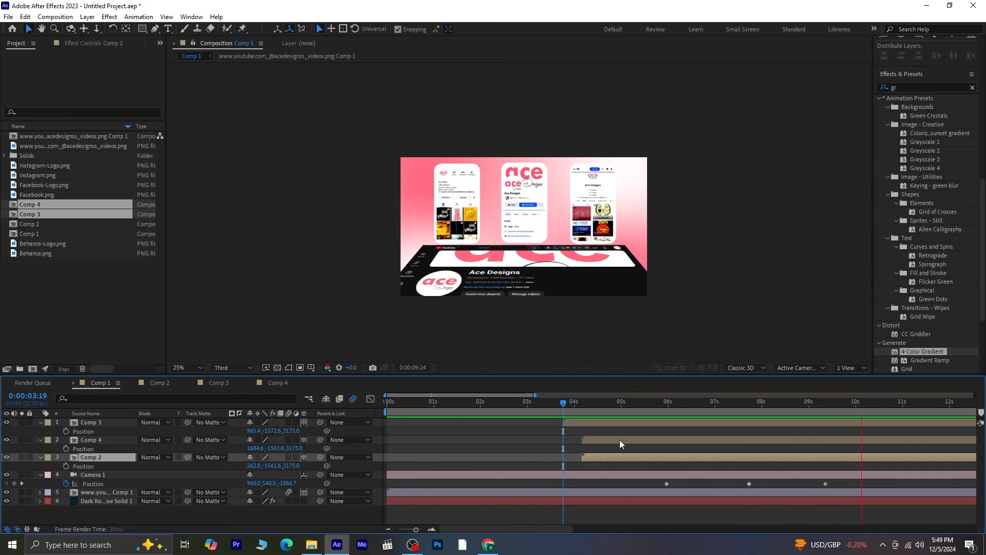
pyautogui.click(888, 404)
pyautogui.moveTo(888, 408); pyautogui.dragTo(712, 426)
pyautogui.press('space')
# - Delay Comp 2's start slightly more so the three cards enter one after another, and replay the preview
pyautogui.moveTo(625, 455); pyautogui.dragTo(646, 455)
pyautogui.click(636, 441)
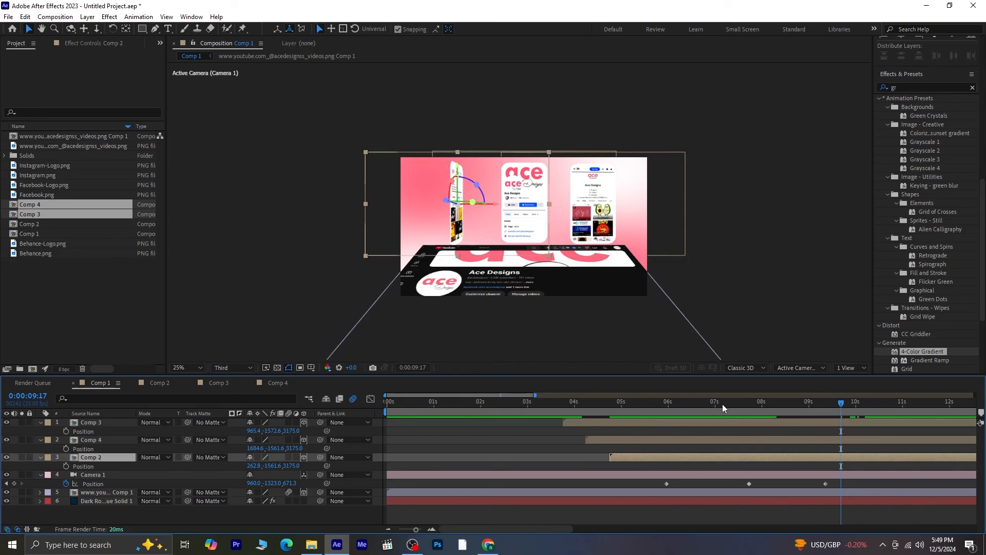
pyautogui.moveTo(840, 401); pyautogui.dragTo(561, 415)
pyautogui.press('space')
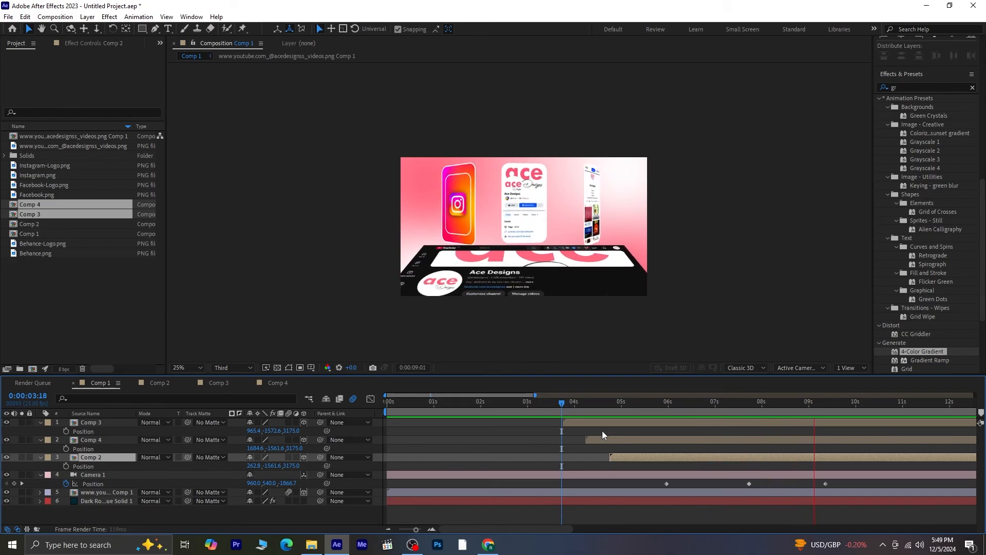
pyautogui.press('space')
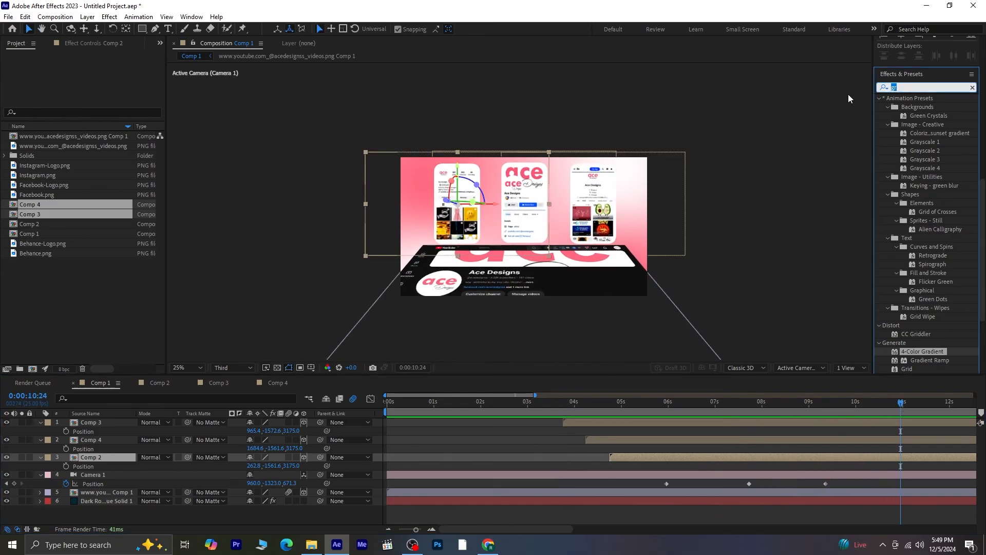
# - Search the effects for "drop" and apply Drop Shadow to the Comp 3, Comp 4 and Comp 2 layers
pyautogui.press('BackSpace')
pyautogui.press('BackSpace')
pyautogui.write('drop')
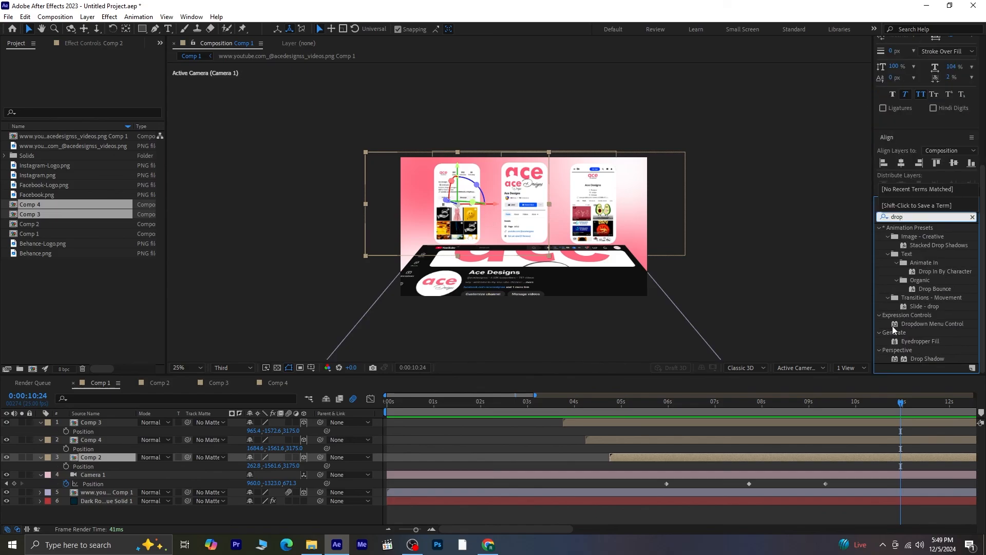
pyautogui.click(927, 359)
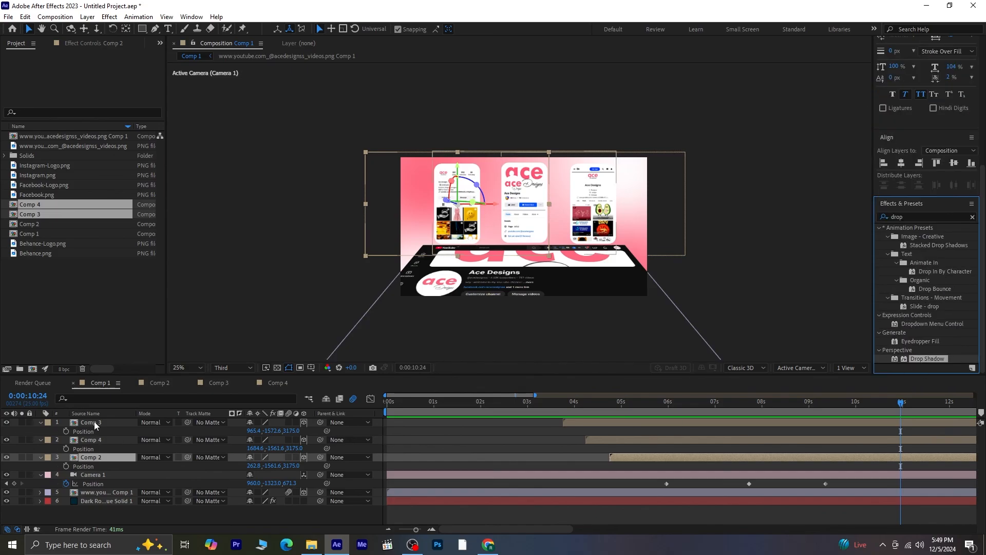
pyautogui.keyDown('shift'); pyautogui.click(95, 424); pyautogui.keyUp('shift')
pyautogui.doubleClick(915, 358)
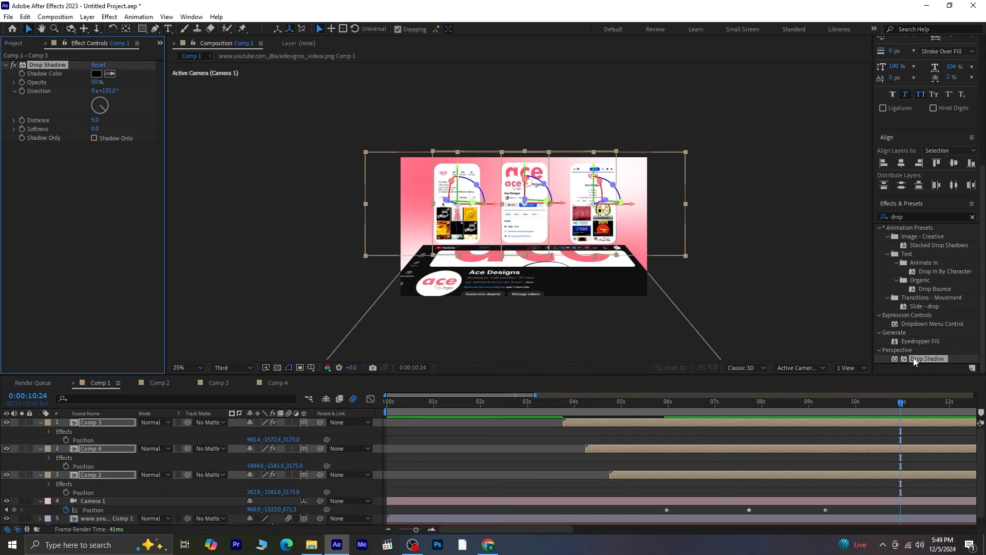
# - Set the drop shadow's Distance to 41 and Softness to 103, then collapse the layers
pyautogui.moveTo(93, 123); pyautogui.dragTo(112, 124)
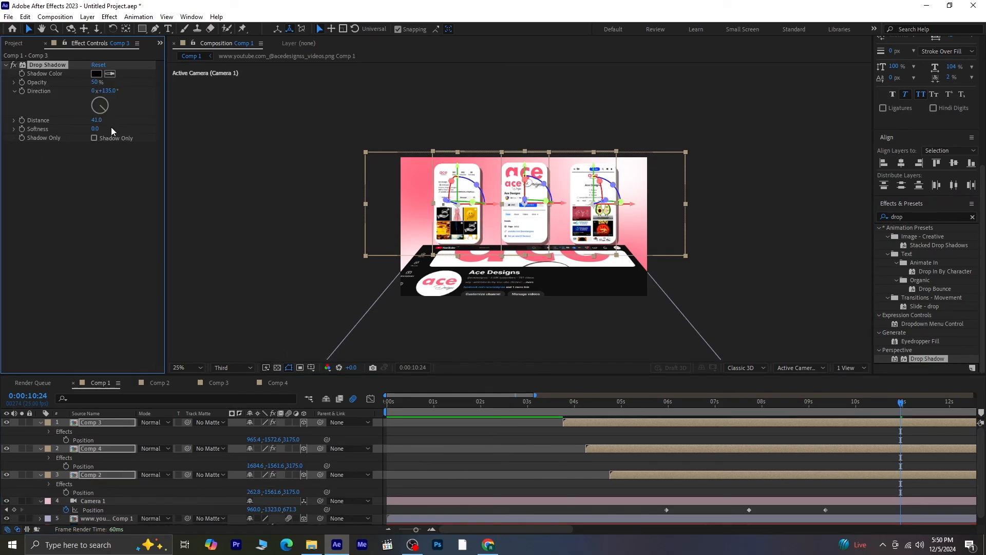
pyautogui.moveTo(98, 130); pyautogui.dragTo(131, 130)
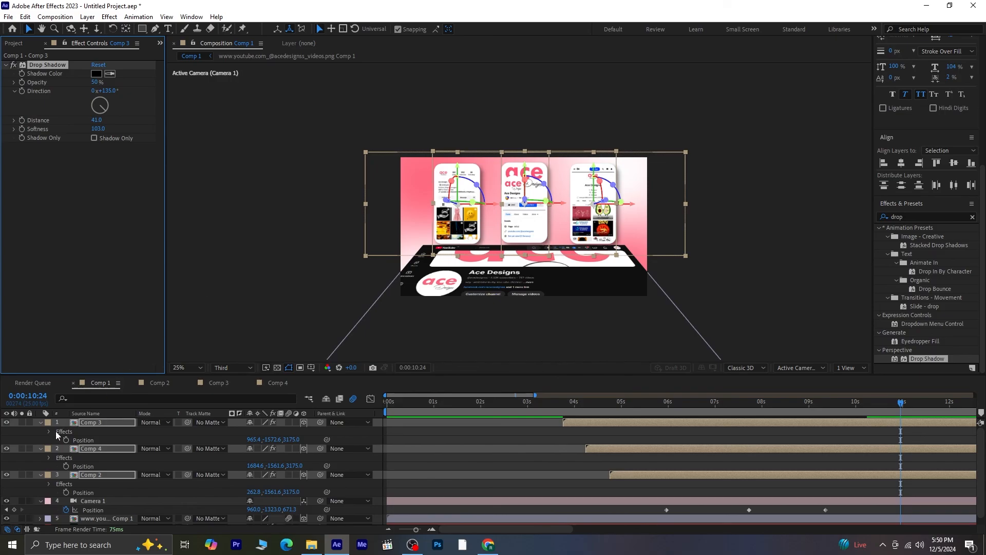
pyautogui.click(40, 423)
pyautogui.click(116, 485)
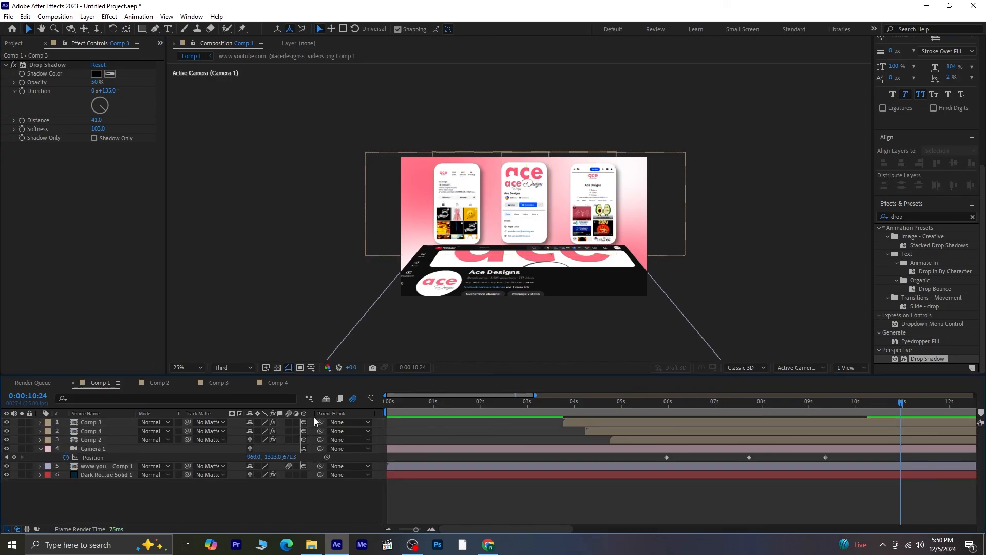